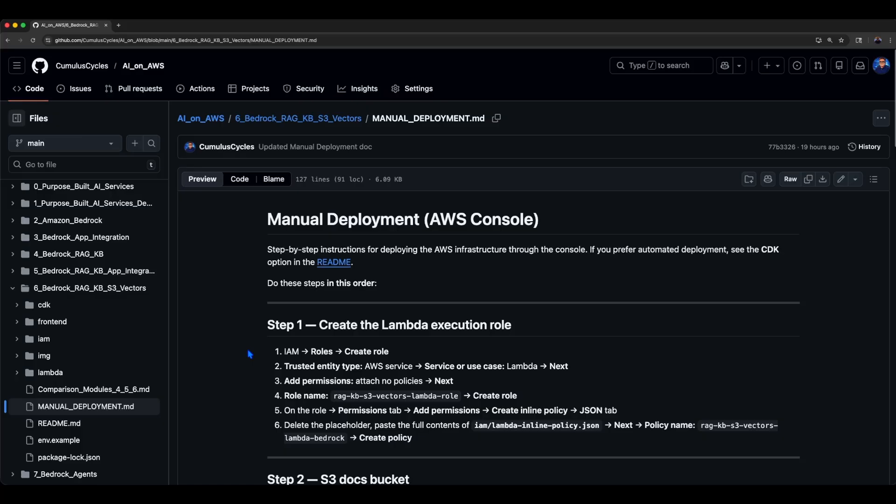
- Read the Manual Deployment guide from Step 1 through Step 5 and list the files in the iam and lambda folders
scroll(249, 351, "down", 5)
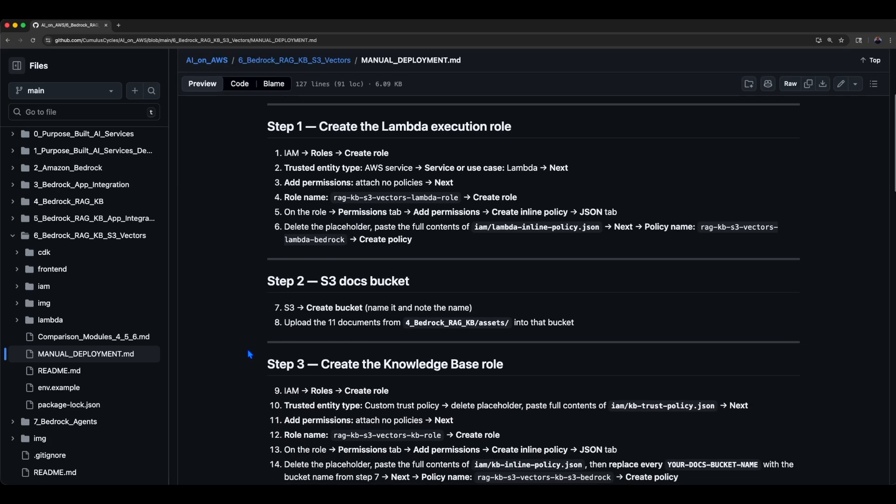
double_click(321, 153)
double_click(320, 389)
scroll(318, 387, "down", 10)
scroll(317, 388, "down", 2)
double_click(308, 146)
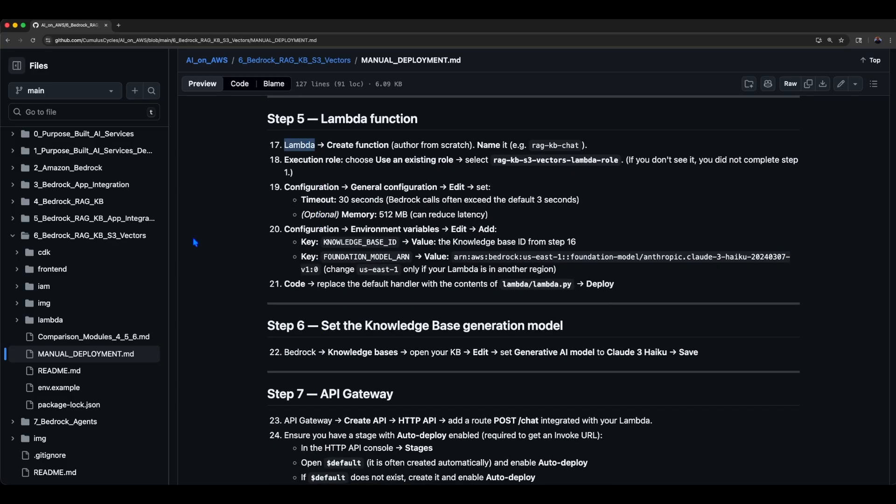
left_click(17, 286)
left_click(16, 405)
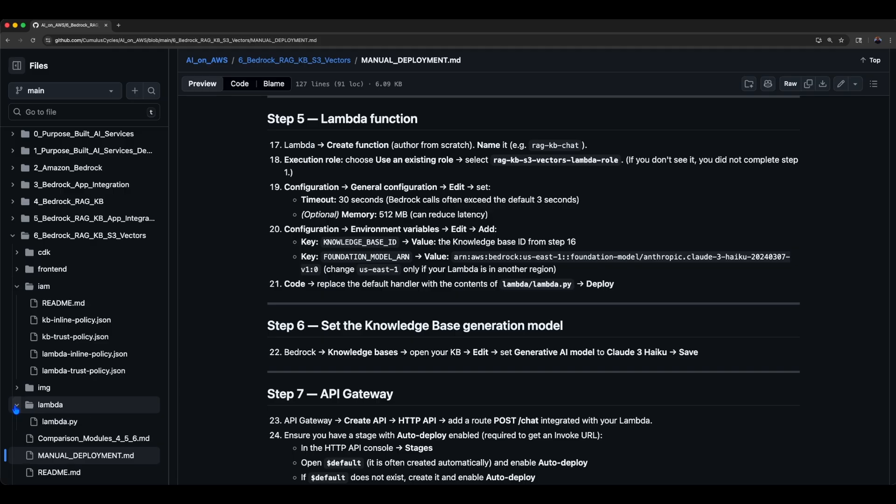
- Review the Step 2 S3 docs bucket instructions and view the source documents in 4_Bedrock_RAG_KB/assets
scroll(189, 346, "up", 8)
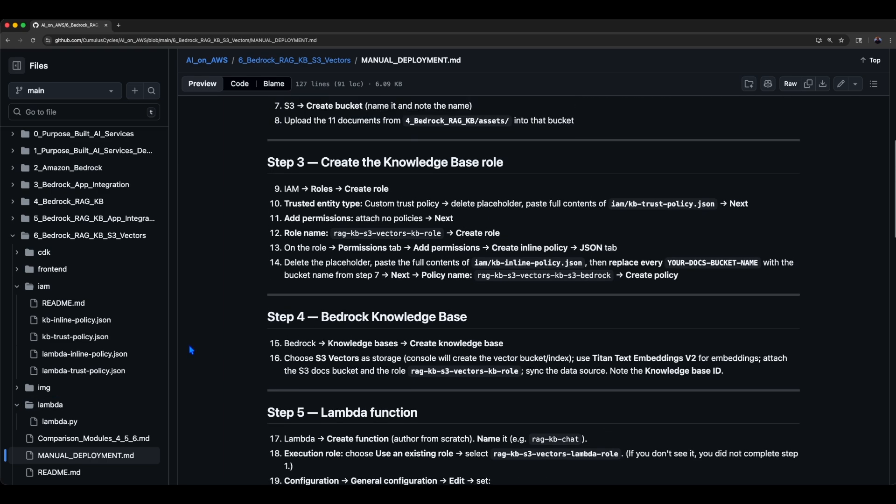
double_click(346, 149)
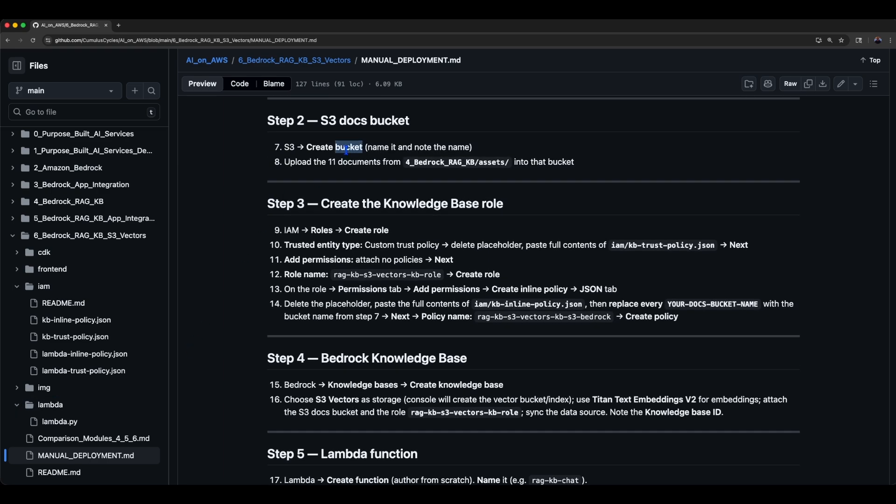
left_click_drag(404, 163, 511, 166)
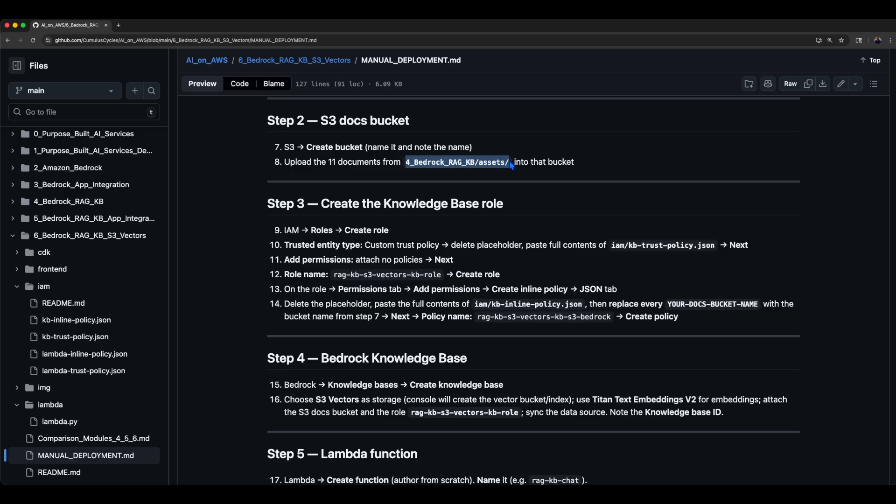
left_click(13, 201)
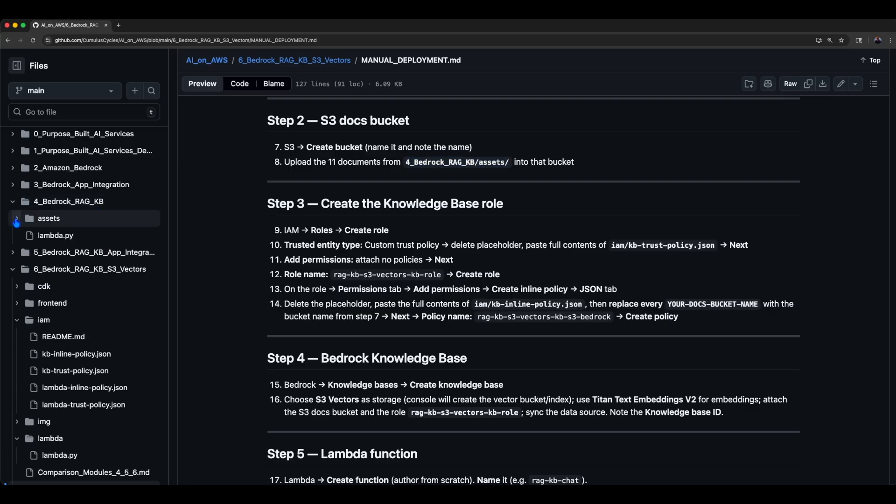
left_click(17, 219)
left_click(67, 236)
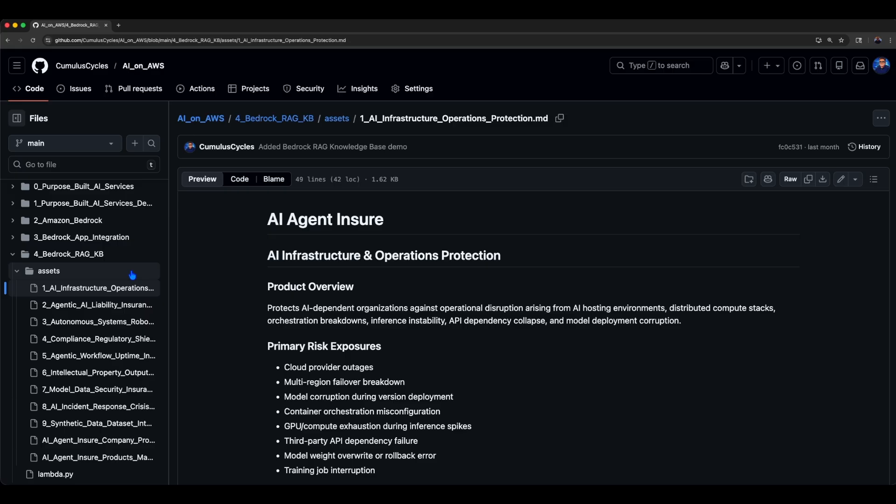
left_click(12, 255)
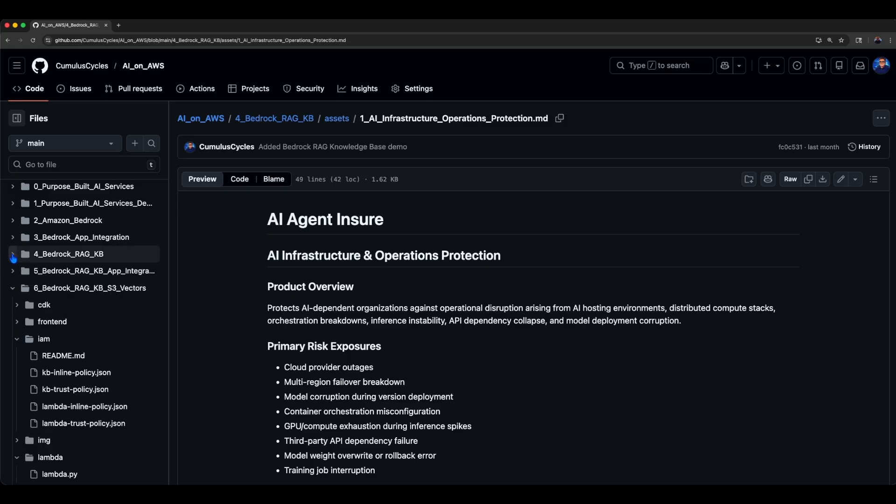
- Collapse the iam and lambda folders, reopen MANUAL_DEPLOYMENT.md and read the Step 9 static website instructions
left_click(17, 339)
left_click(16, 372)
left_click(70, 406)
scroll(244, 376, "down", 15)
scroll(244, 376, "down", 10)
double_click(350, 146)
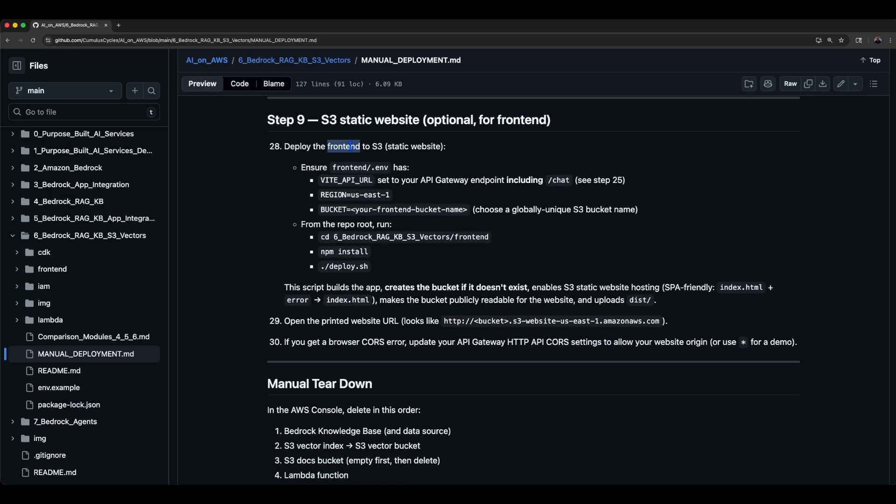
- Look through the frontend folder, then return to MANUAL_DEPLOYMENT.md and review its Manual Tear Down section
left_click(52, 269)
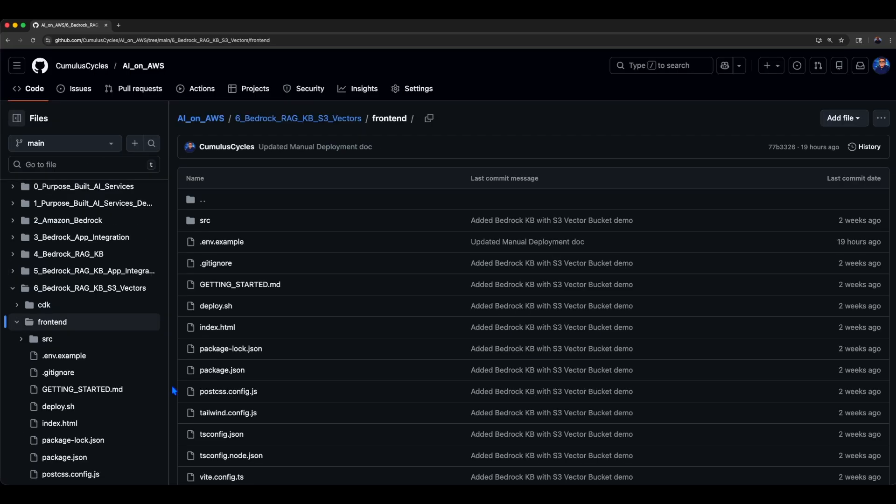
left_click(16, 322)
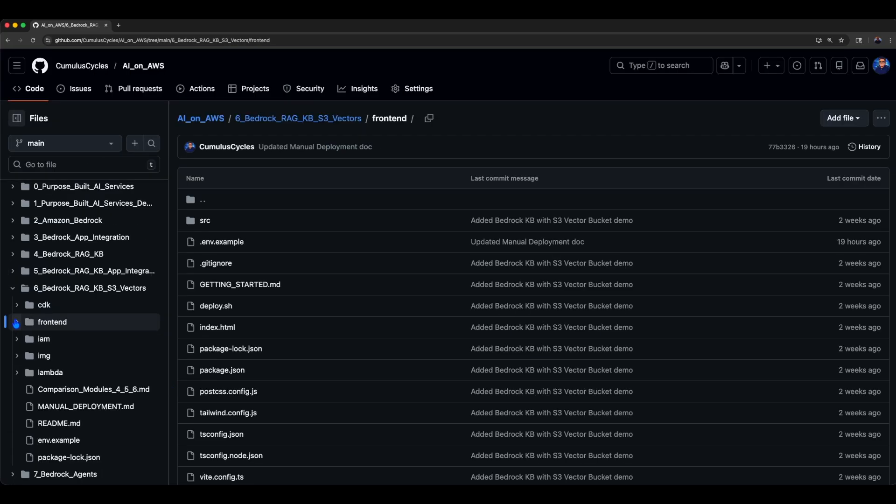
left_click(113, 407)
left_click_drag(267, 323, 402, 332)
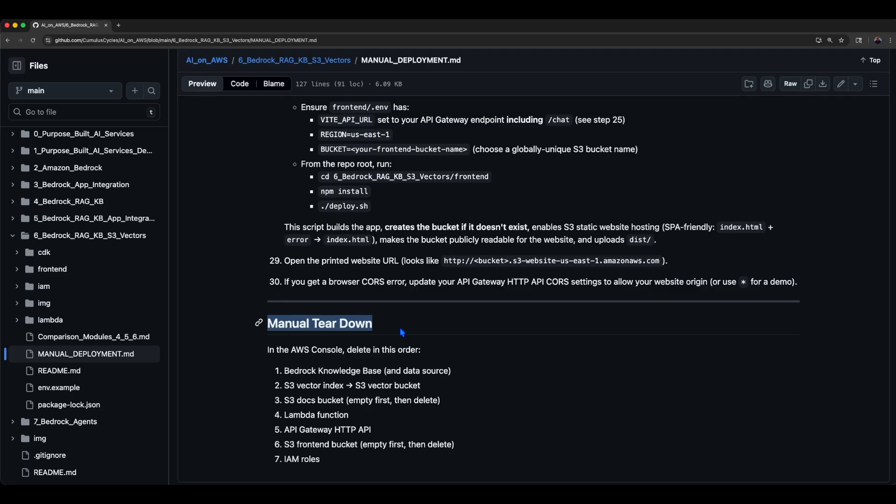
scroll(401, 329, "up", 20)
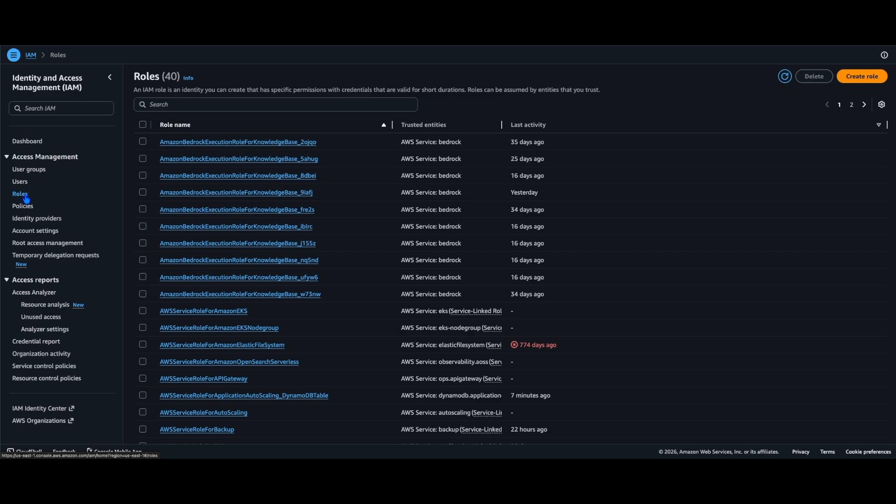
- In the AWS IAM console, begin a new role for the AWS service use case Lambda, without attaching any permission policies
left_click(856, 76)
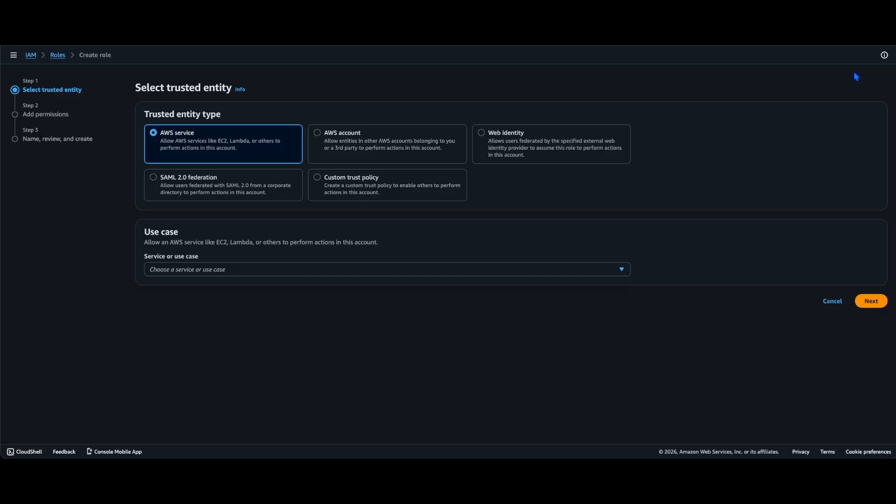
left_click(530, 270)
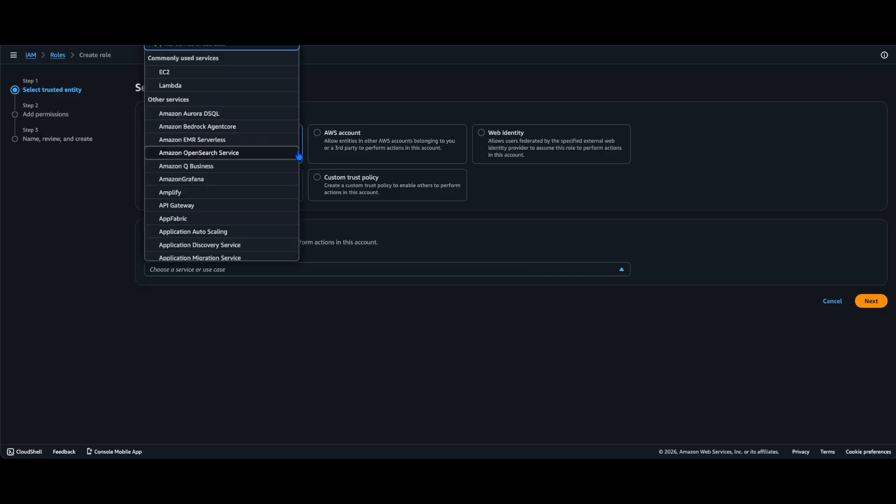
left_click(228, 88)
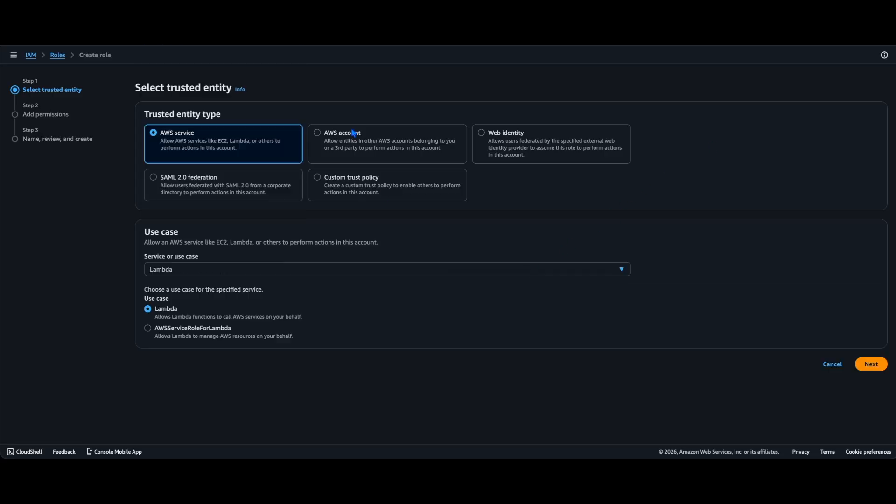
left_click(870, 364)
scroll(869, 363, "down", 3)
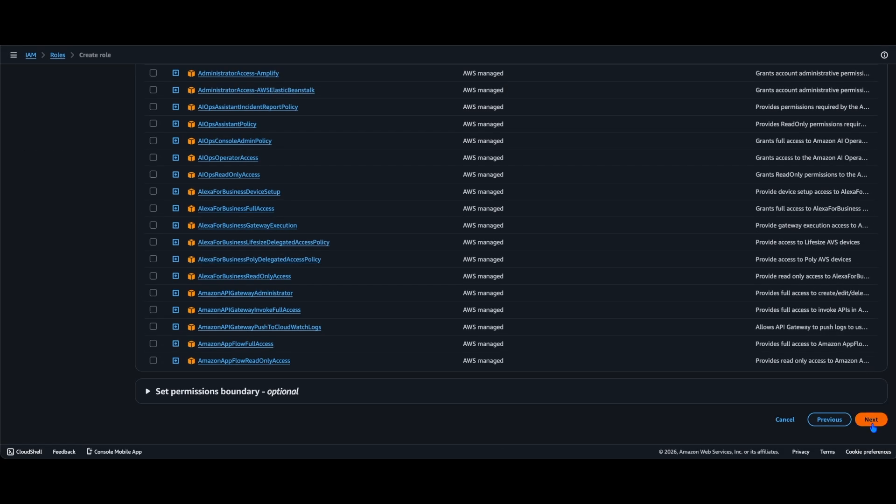
left_click(871, 422)
- Name the role rag-kb-s3-vectors-lambda-role, using the name from the deployment guide, and create it
left_click(452, 147)
left_click_drag(333, 250, 456, 252)
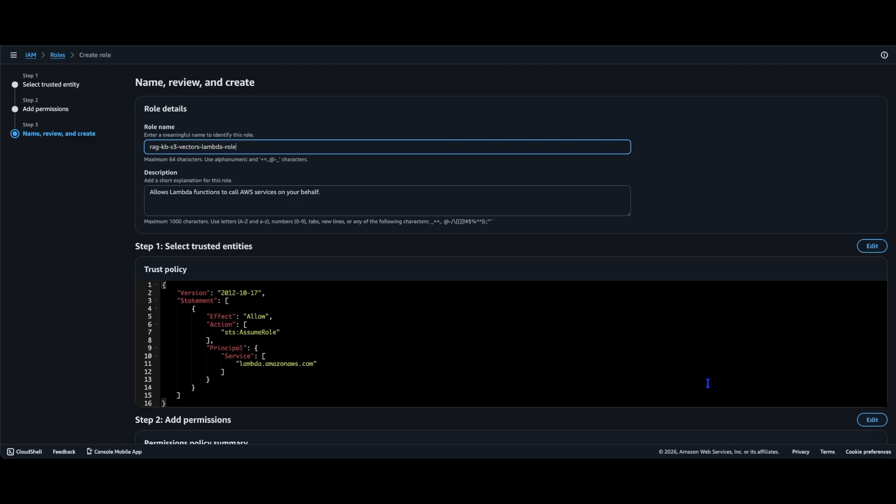
scroll(706, 381, "down", 4)
scroll(707, 383, "down", 2)
left_click(858, 419)
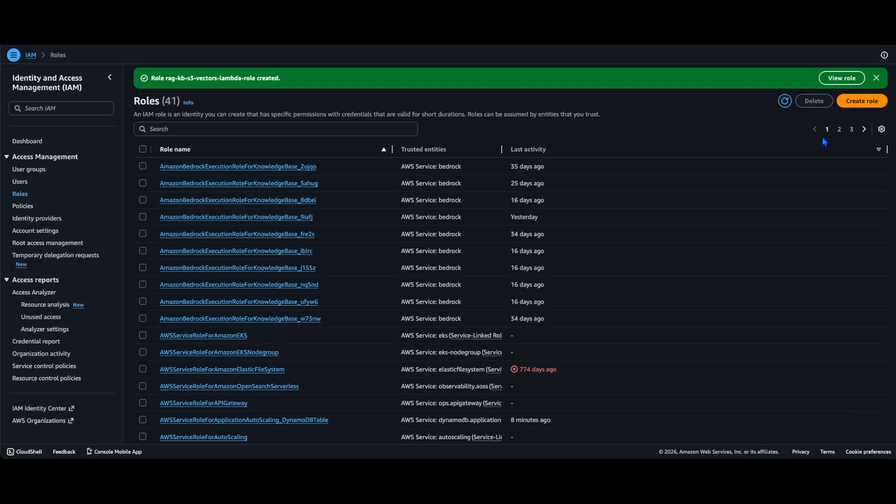
- Open the newly created Lambda role and start an inline policy for it in the JSON editor
left_click(826, 80)
left_click(822, 252)
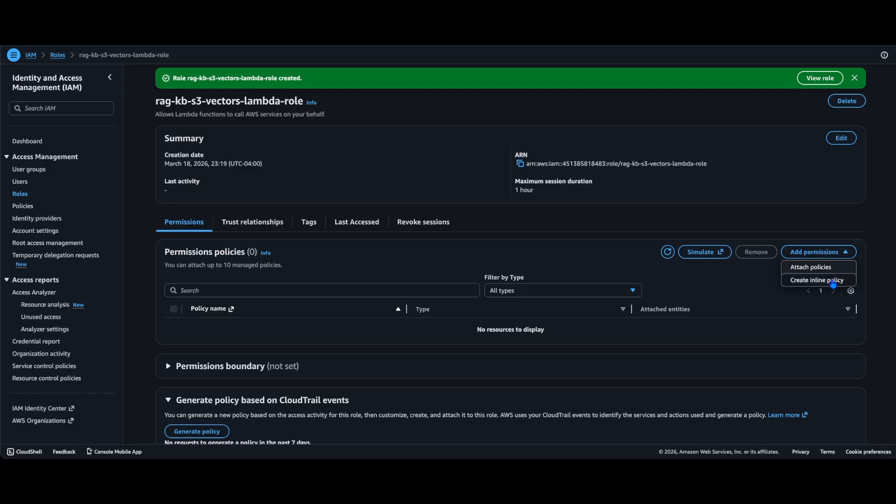
left_click(833, 283)
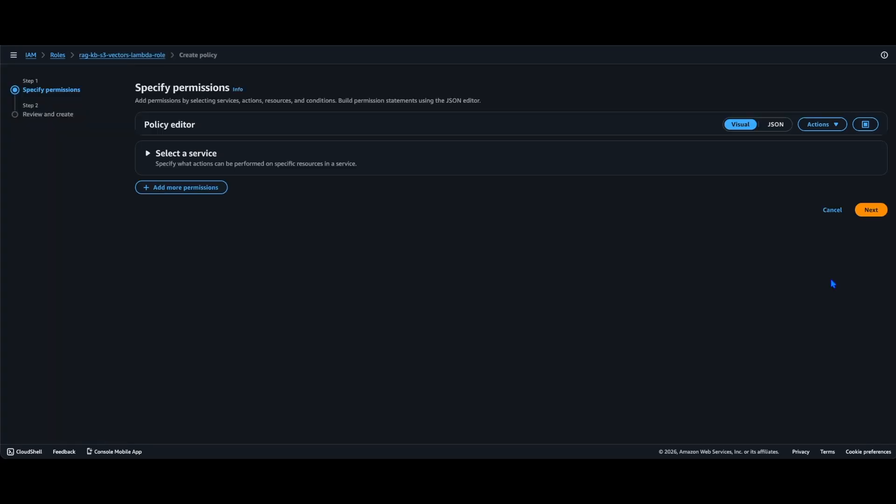
left_click(776, 124)
- Replace the placeholder policy JSON with the full contents of iam/lambda-inline-policy.json from the GitHub repository
left_click(556, 226)
key("ctrl+a")
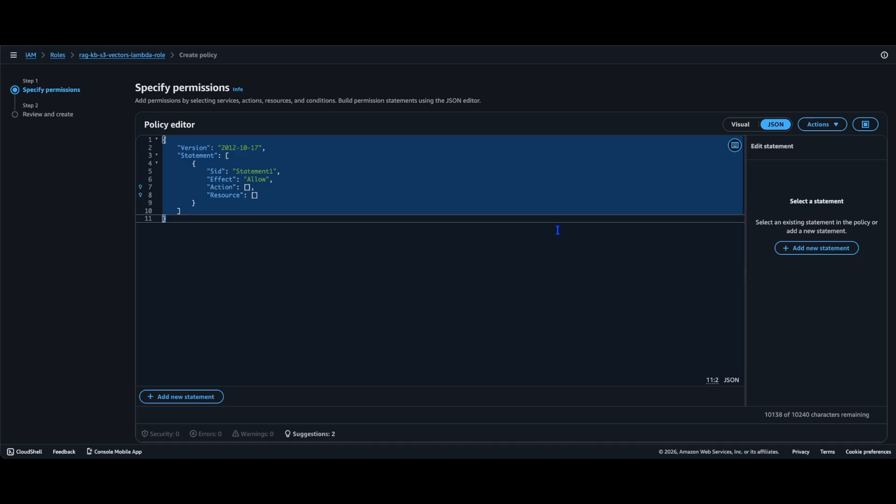
key("alt+Tab")
left_click_drag(492, 282, 599, 280)
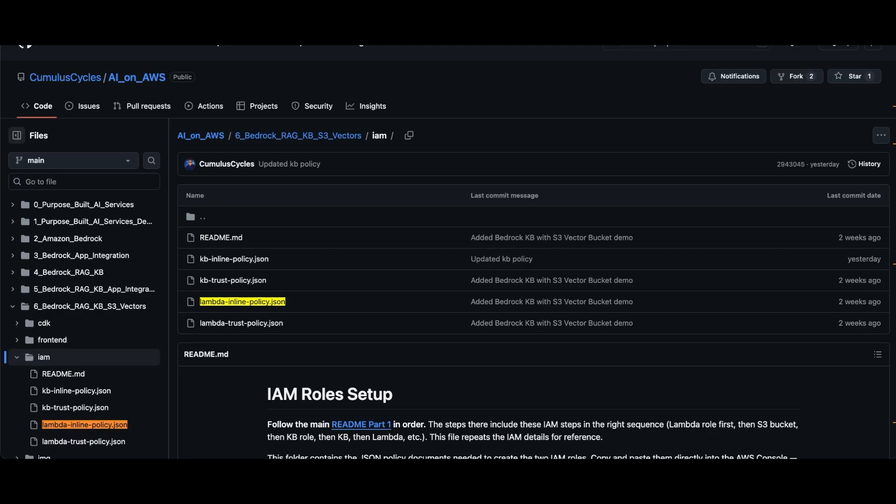
left_click(250, 300)
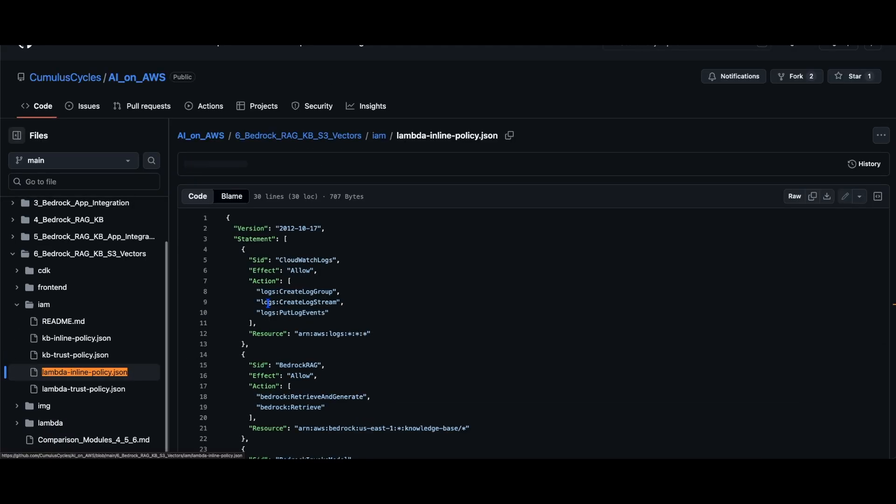
left_click(811, 196)
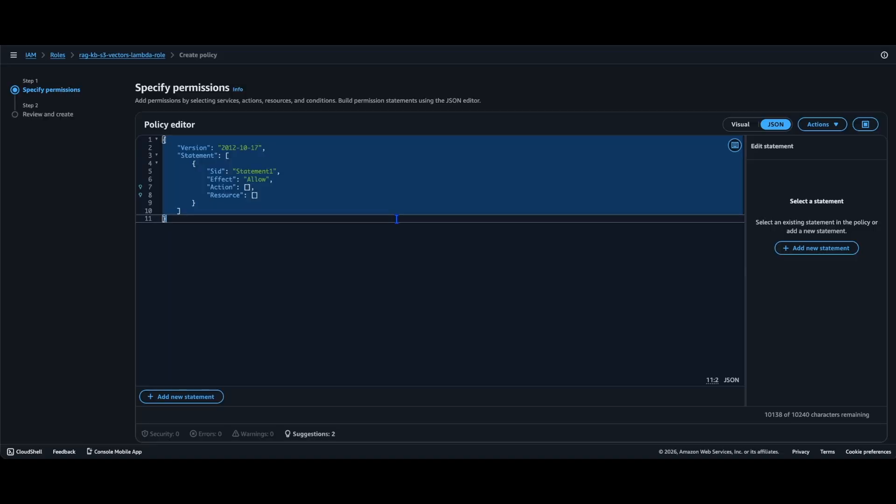
key("ctrl+v")
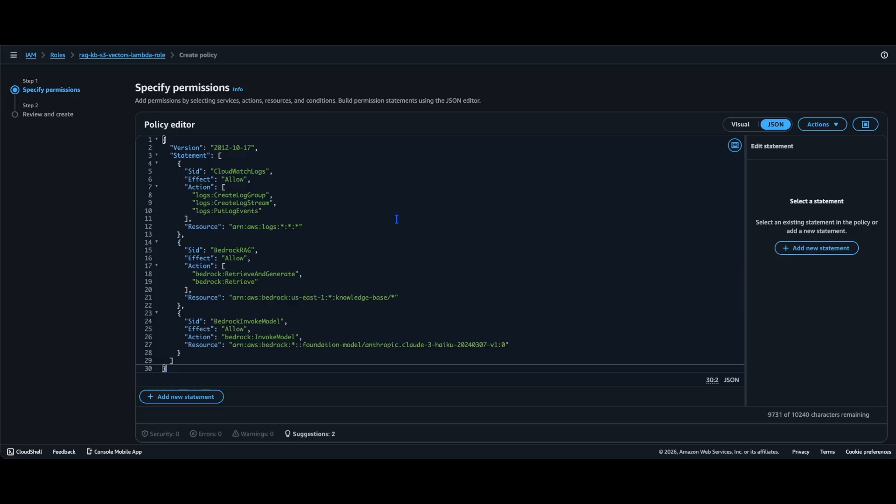
- Name the inline policy rag-kb-s3-vectors-lambda-bedrock and create it
scroll(766, 422, "down", 2)
left_click(886, 418)
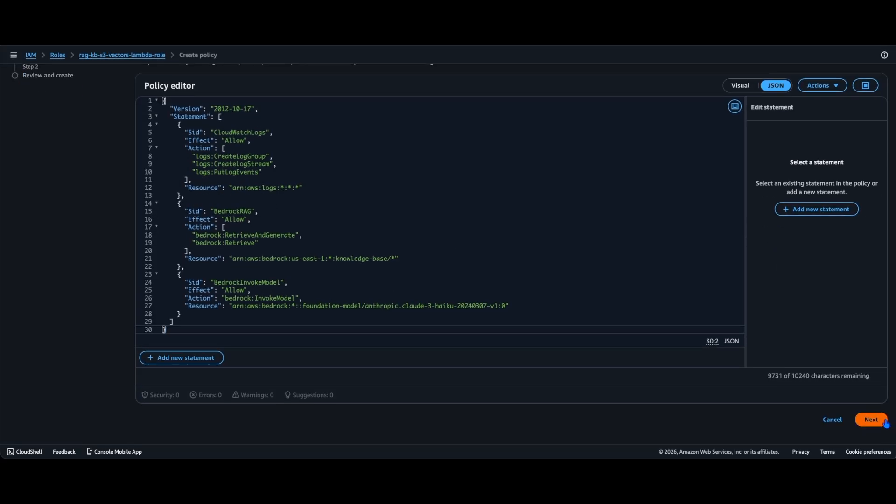
left_click(287, 161)
key("ctrl+v")
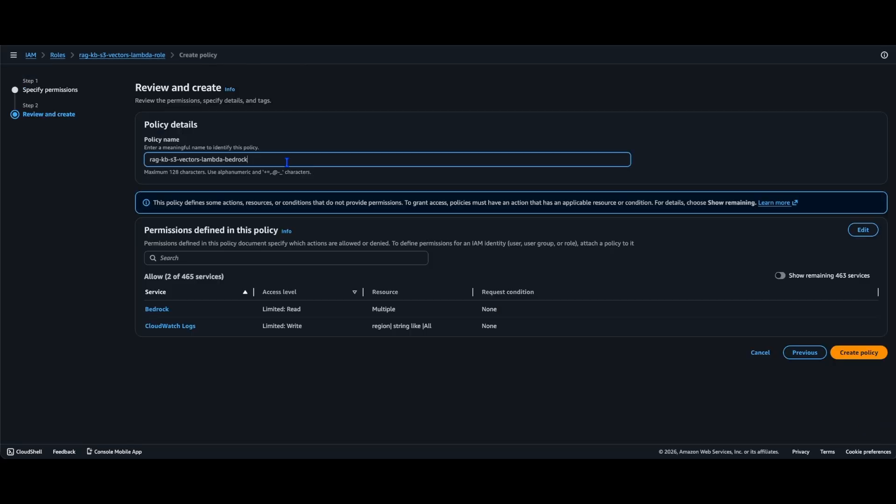
left_click(853, 356)
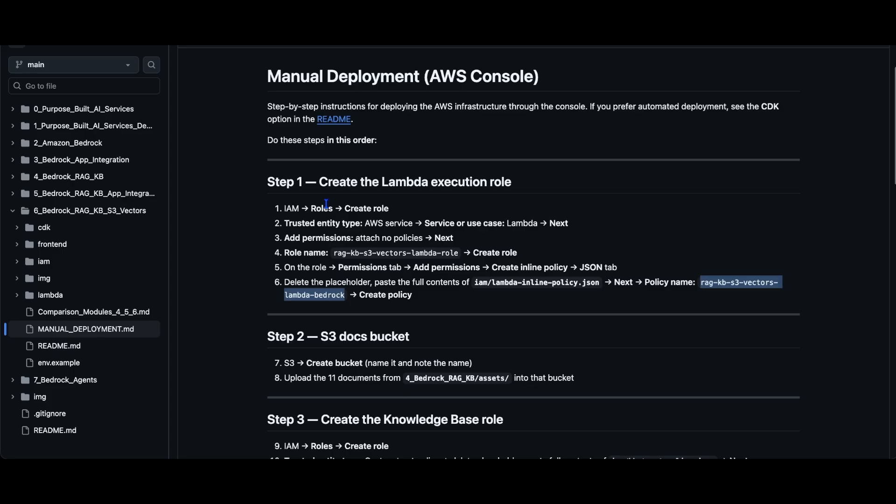
- Following Step 2 of the guide, create a general purpose S3 bucket named rag-kb-s3-vectors-bkt with the default settings
scroll(326, 203, "down", 6)
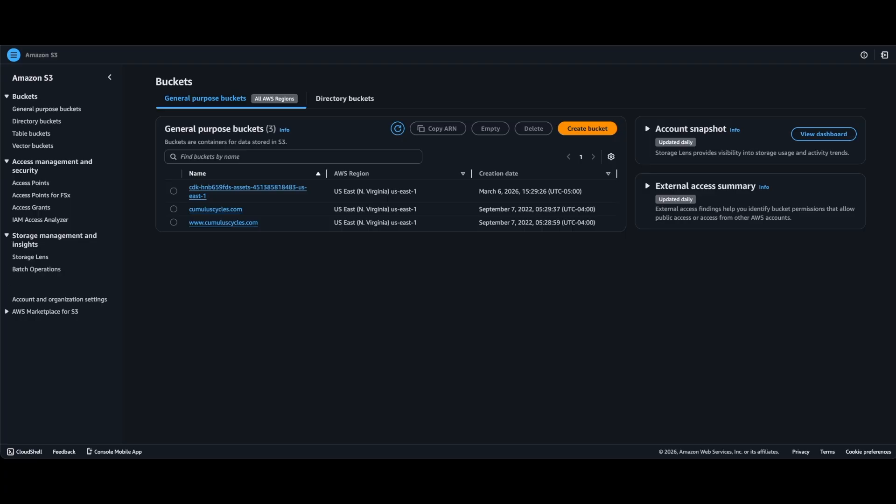
left_click(568, 127)
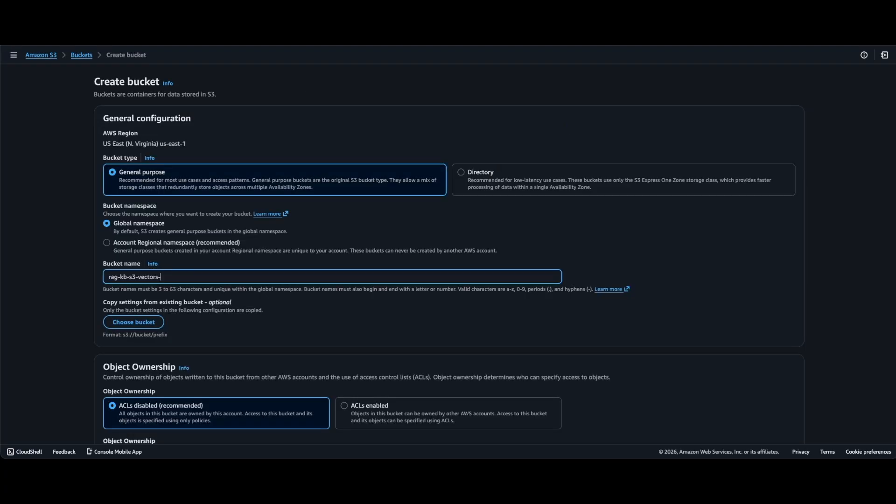
type("343")
scroll(879, 408, "down", 7)
scroll(879, 408, "down", 5)
left_click(795, 422)
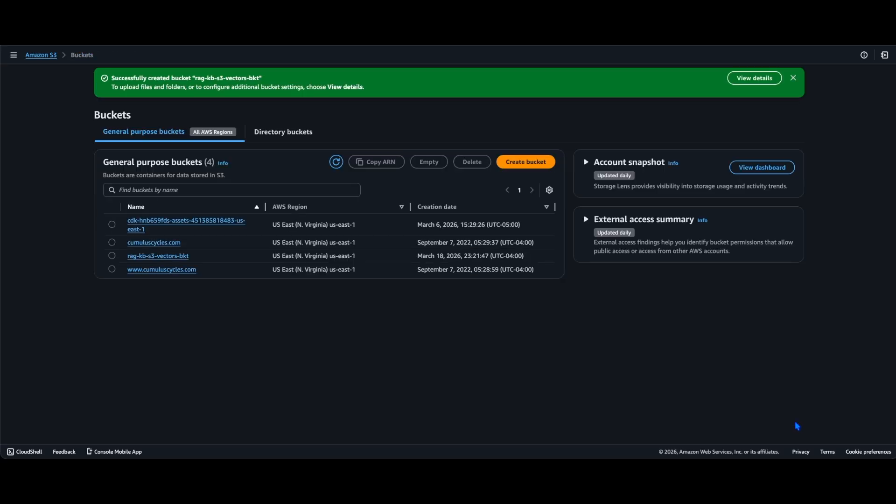
- Upload all eleven Markdown documents from the local assets folder to the rag-kb-s3-vectors-bkt bucket
left_click(177, 257)
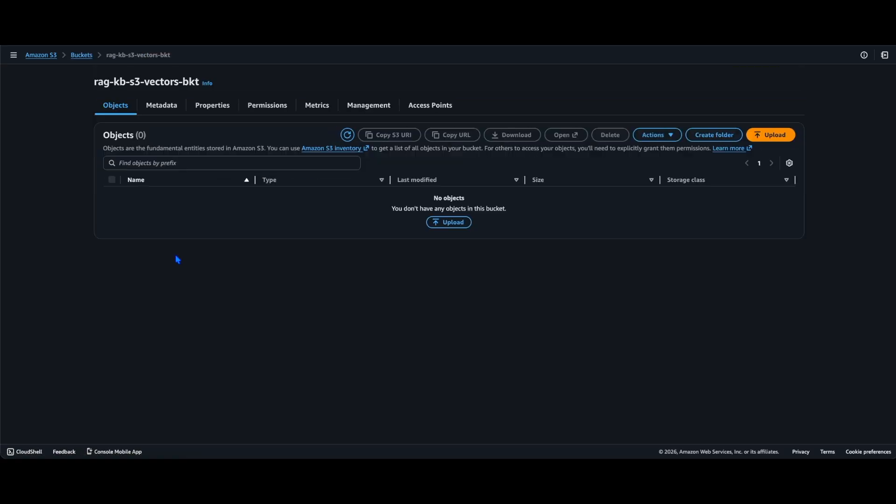
left_click(769, 134)
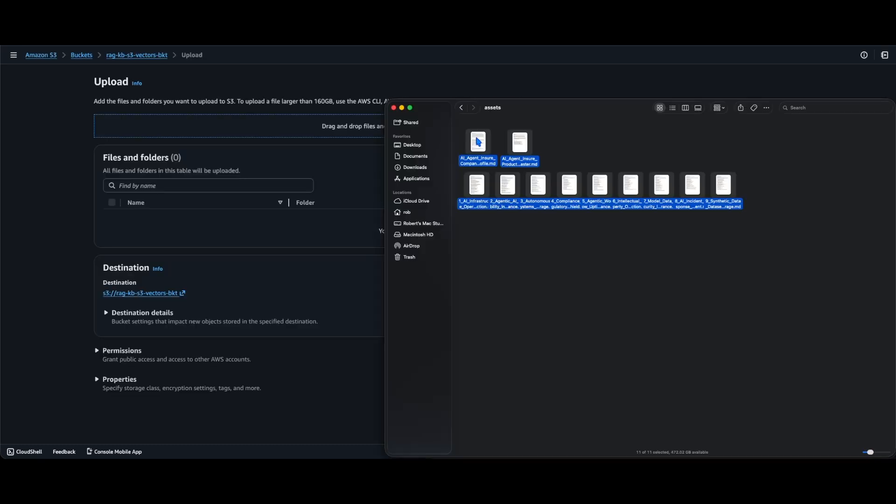
left_click_drag(479, 142, 298, 133)
scroll(739, 155, "down", 3)
left_click(792, 422)
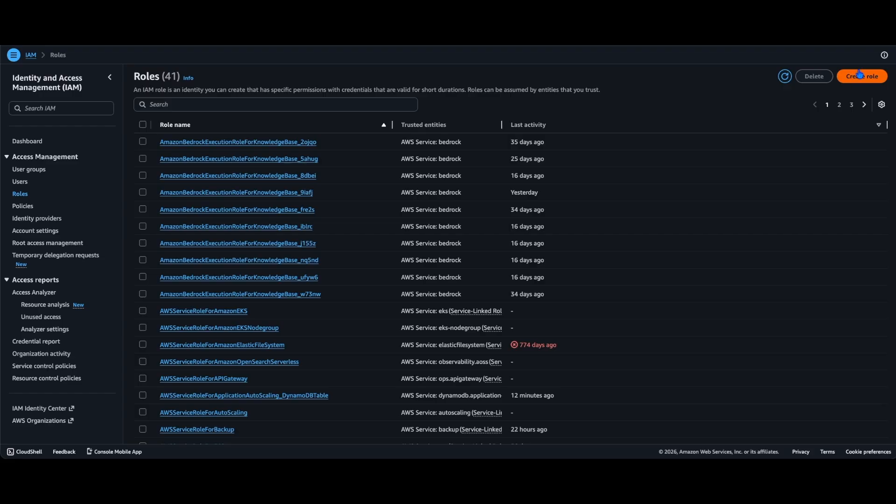
- Start a new IAM role with a custom trust policy, replacing the placeholder with the full contents of iam/kb-trust-policy.json from the repository
left_click(859, 74)
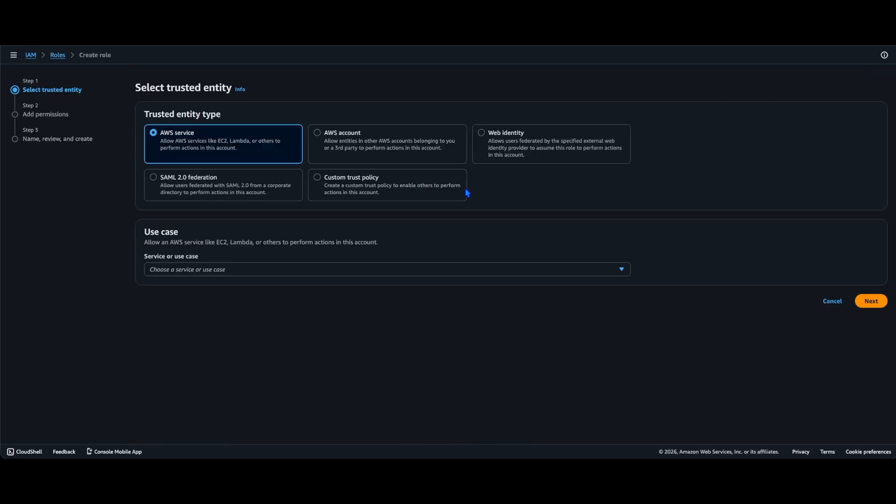
left_click(429, 191)
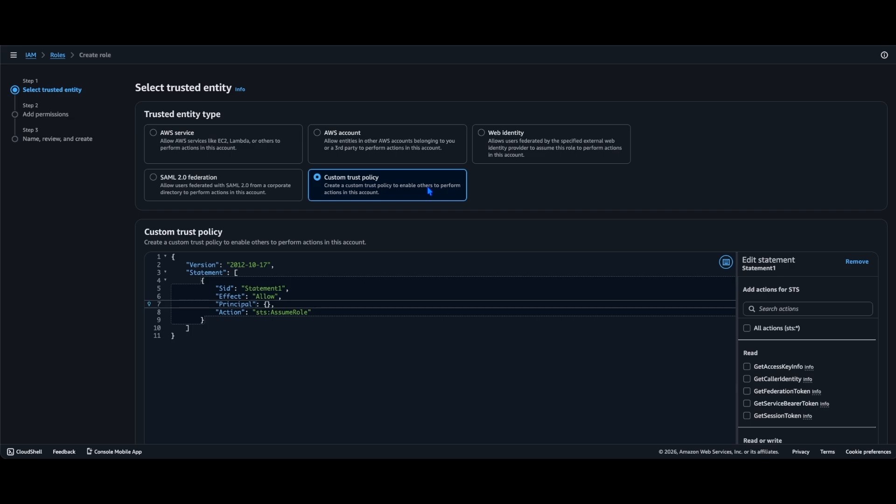
left_click(408, 333)
key("ctrl+a")
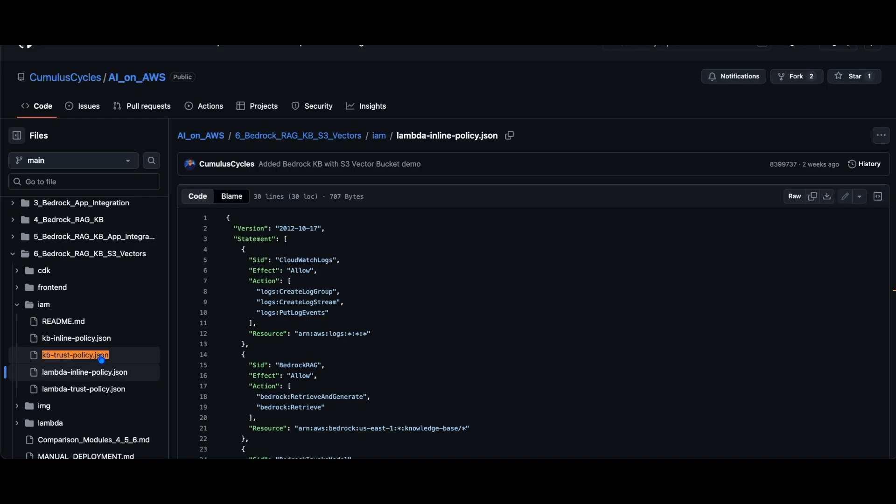
left_click(101, 358)
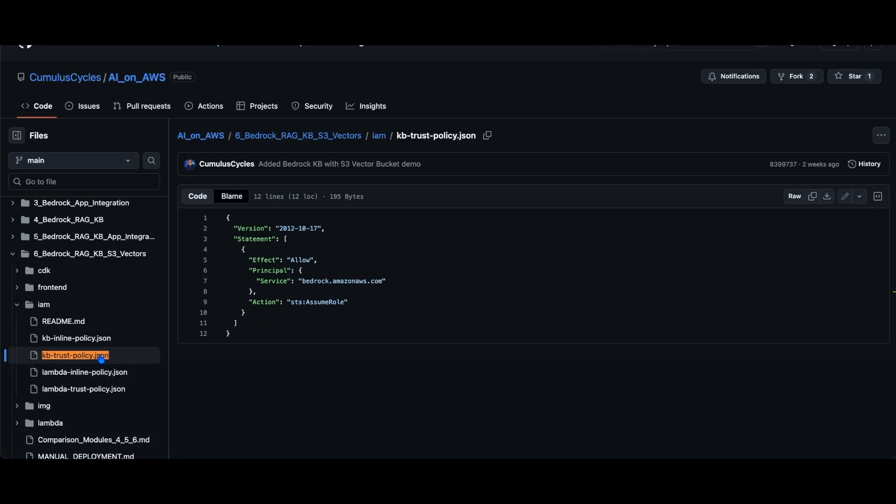
left_click(813, 197)
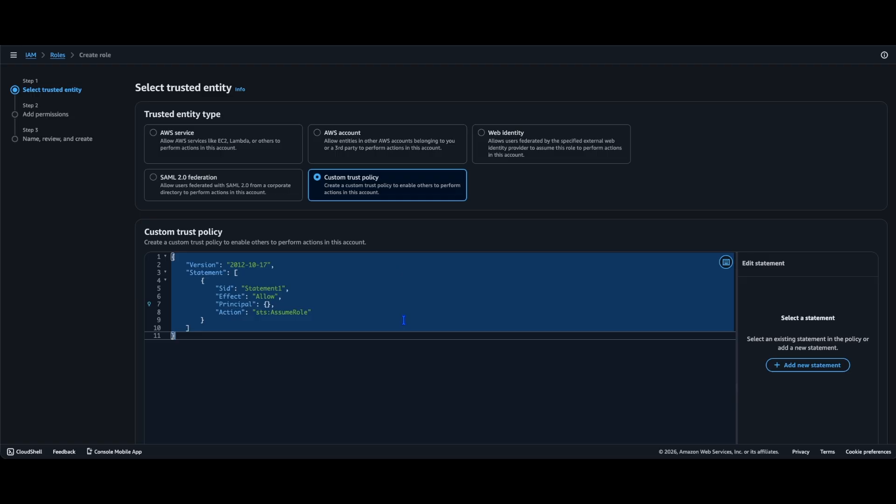
key("ctrl+v")
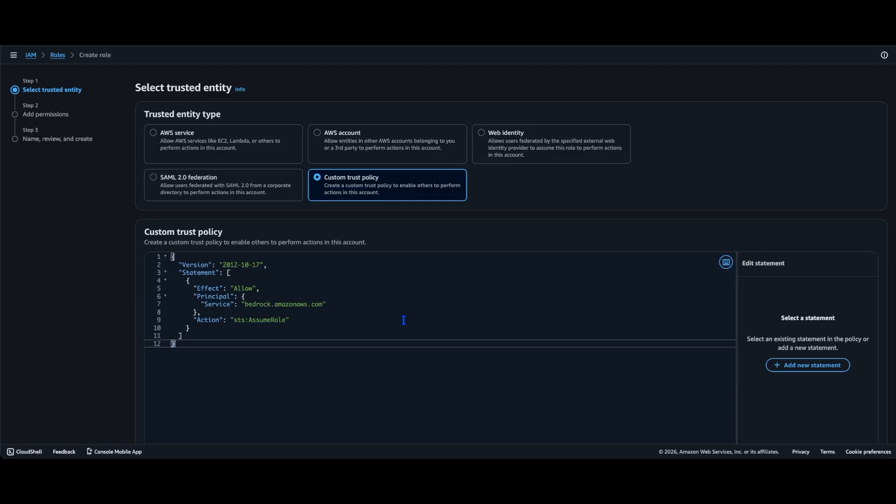
scroll(404, 320, "down", 4)
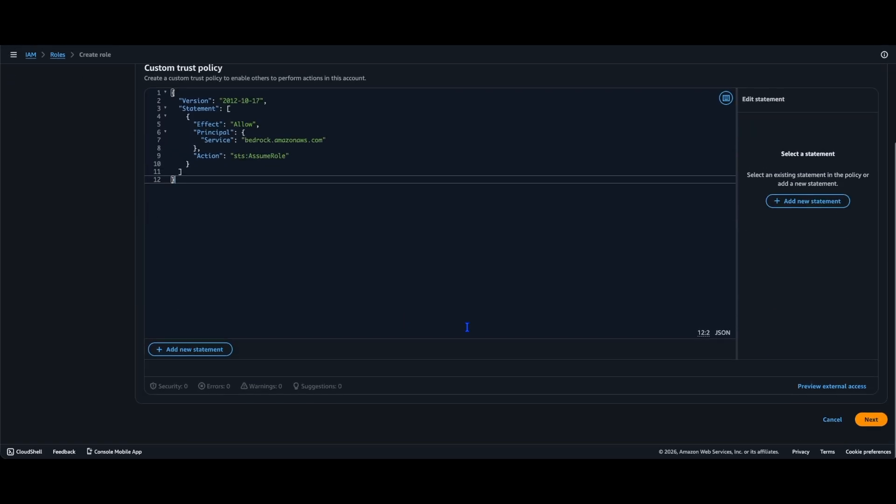
left_click(863, 420)
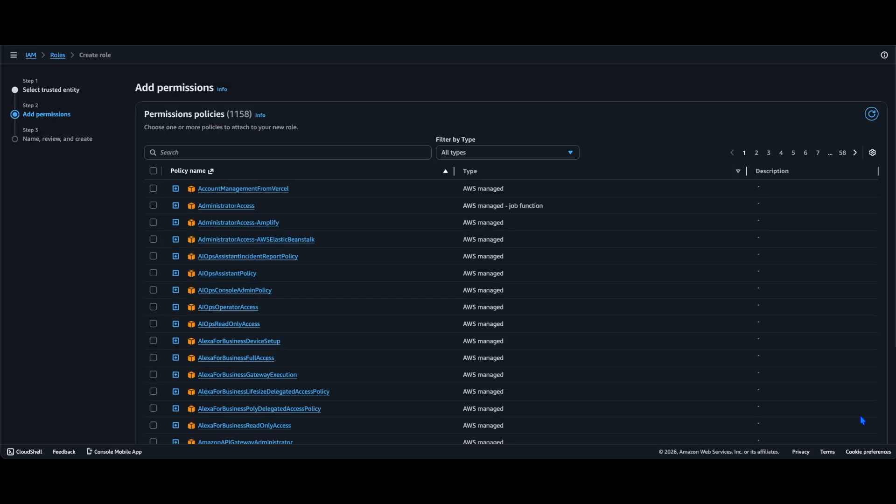
- Attach no permissions policies, name the role rag-kb-s3-vectors-kb-role and create it
scroll(862, 420, "down", 3)
left_click(862, 419)
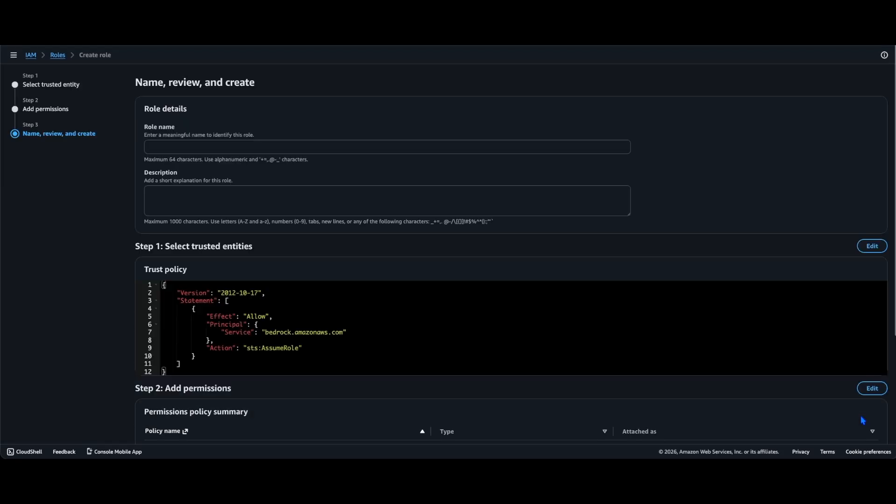
left_click(353, 145)
key("ctrl+v")
scroll(631, 282, "down", 5)
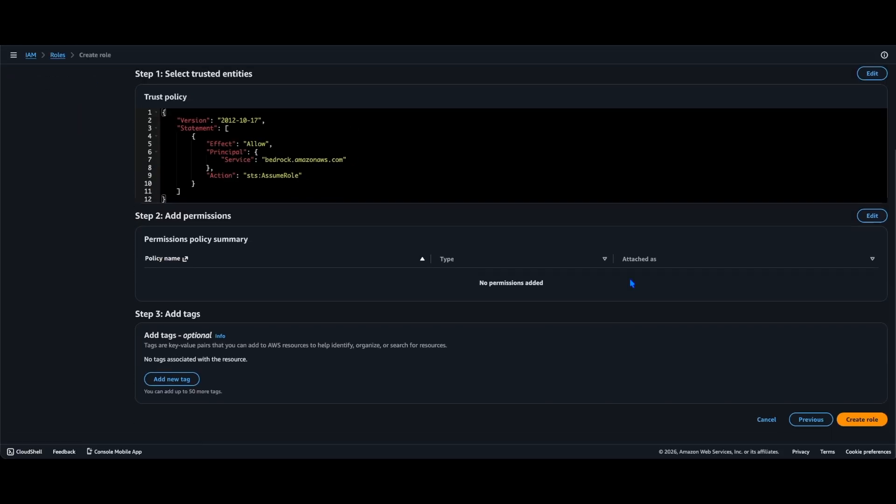
left_click(845, 420)
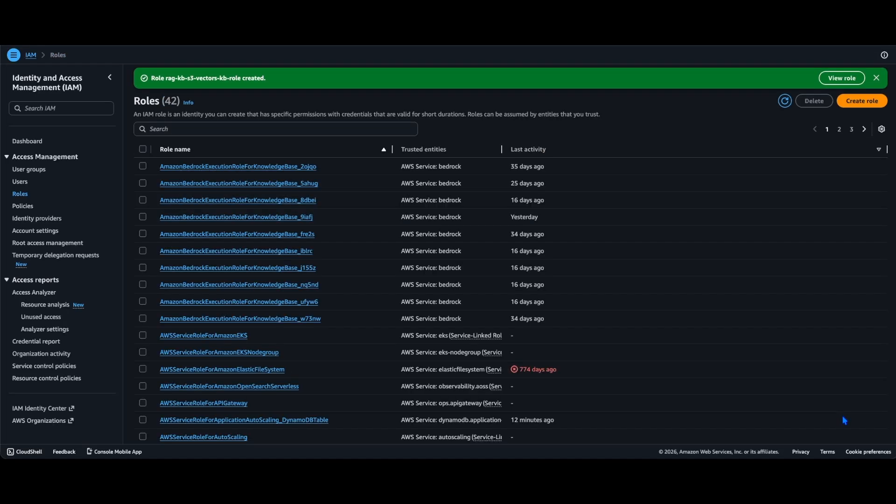
- Open the newly created knowledge base role and start an inline policy for it in the JSON editor
left_click(835, 77)
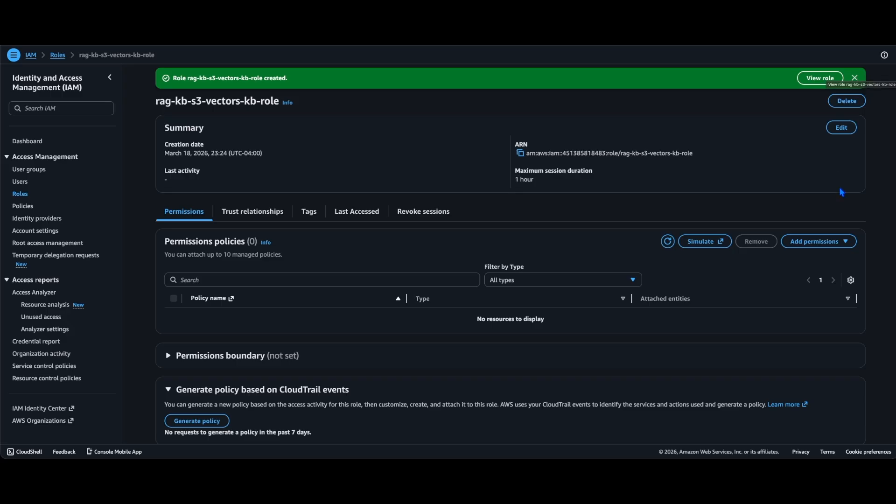
left_click(844, 242)
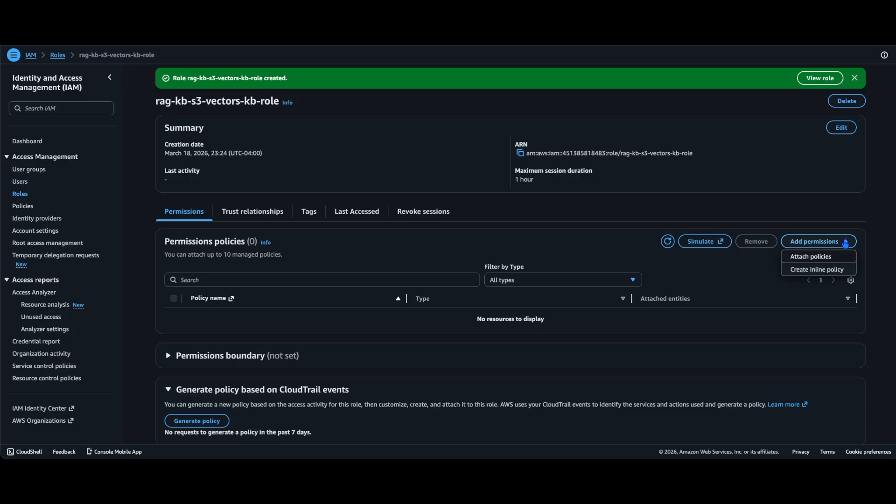
left_click(835, 270)
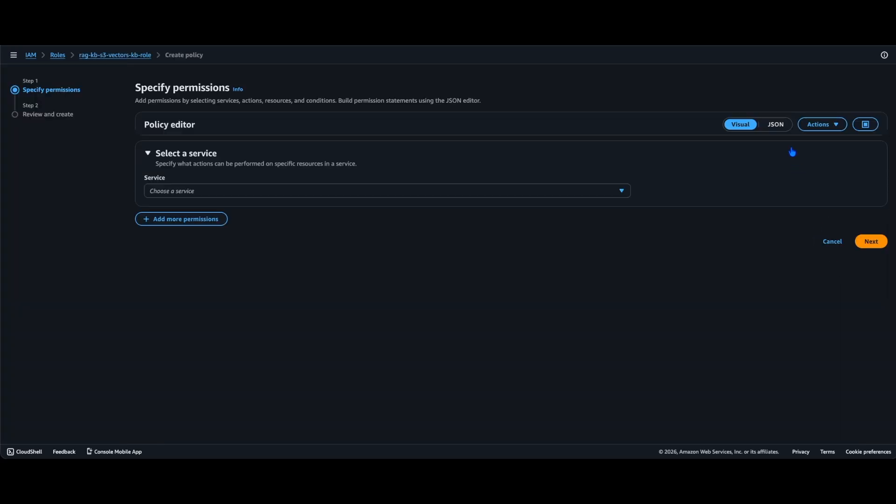
left_click(775, 124)
- Replace the placeholder policy JSON with the full contents of iam/kb-inline-policy.json from the GitHub repository
left_click(635, 253)
key("ctrl+a")
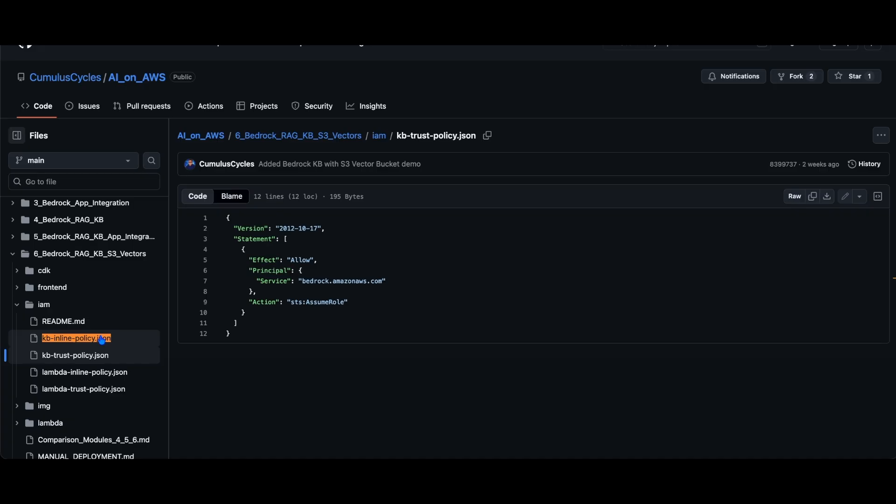
left_click(101, 340)
left_click(812, 196)
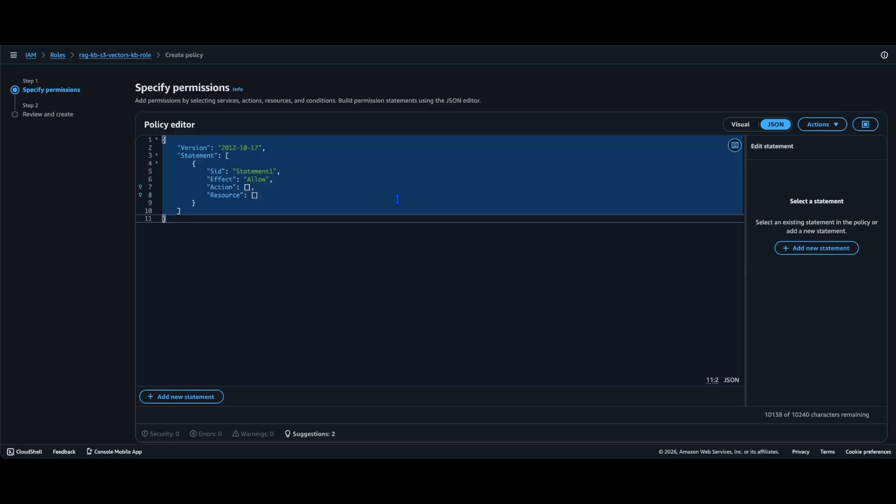
key("ctrl+v")
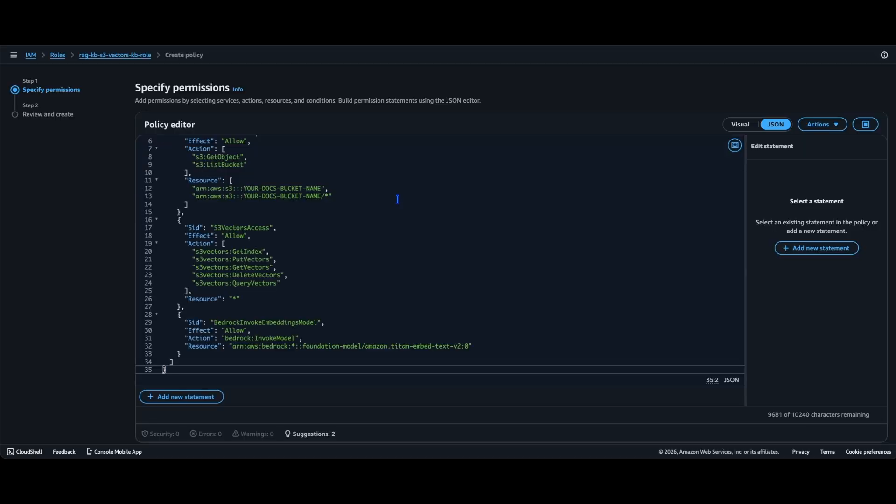
- Replace both YOUR-DOCS-BUCKET-NAME placeholders in the policy's S3 resource ARNs with rag-kb-s3-vectors-bkt
left_click(246, 189)
double_click(320, 188)
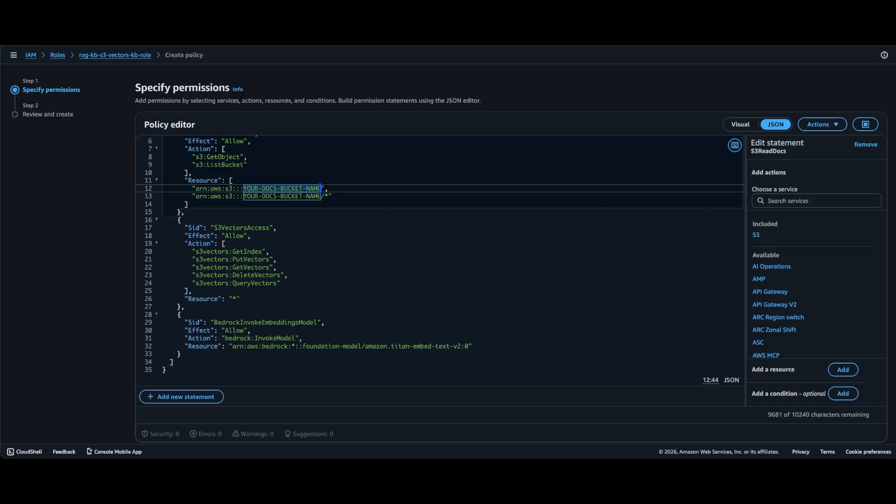
key("ctrl+Tab")
left_click_drag(191, 223, 130, 219)
key("ctrl+c")
key("ctrl+shift+Tab")
key("ctrl+v")
left_click(246, 196)
left_click(320, 196, "shift")
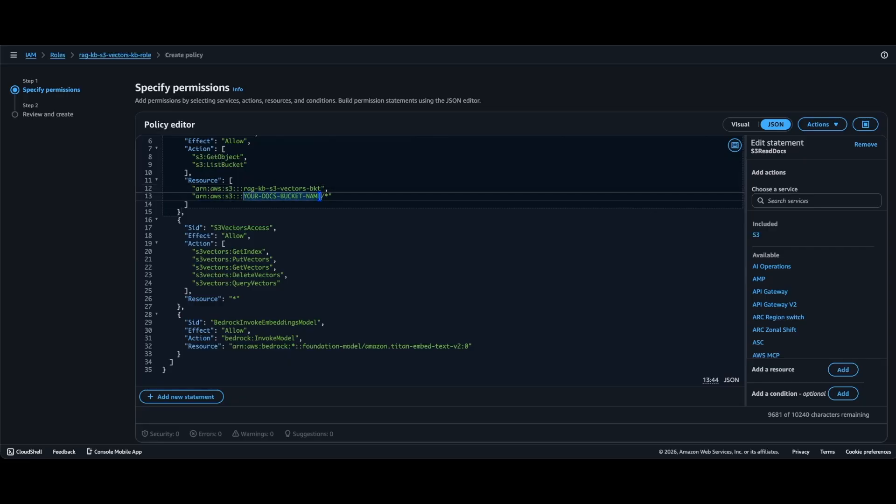
key("ctrl+v")
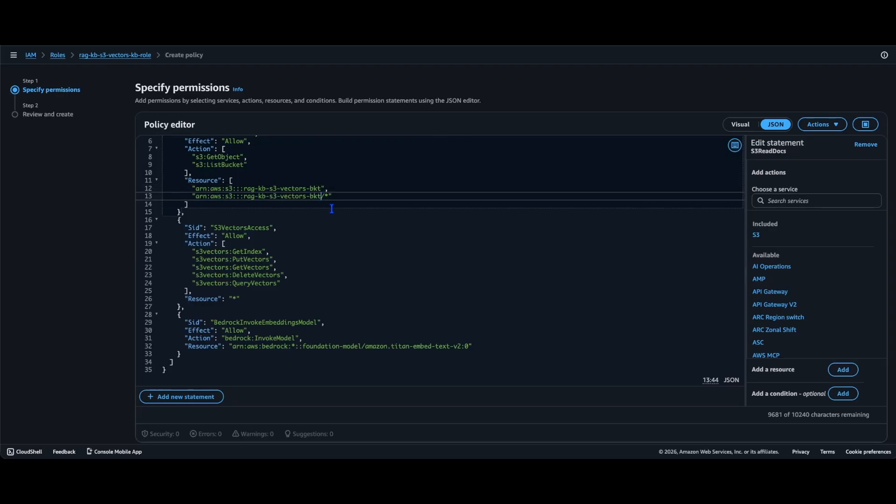
- Name the inline policy rag-kb-s3-vectors-kb-s3-bedrock and create it
scroll(331, 208, "down", 2)
left_click(859, 414)
left_click(444, 158)
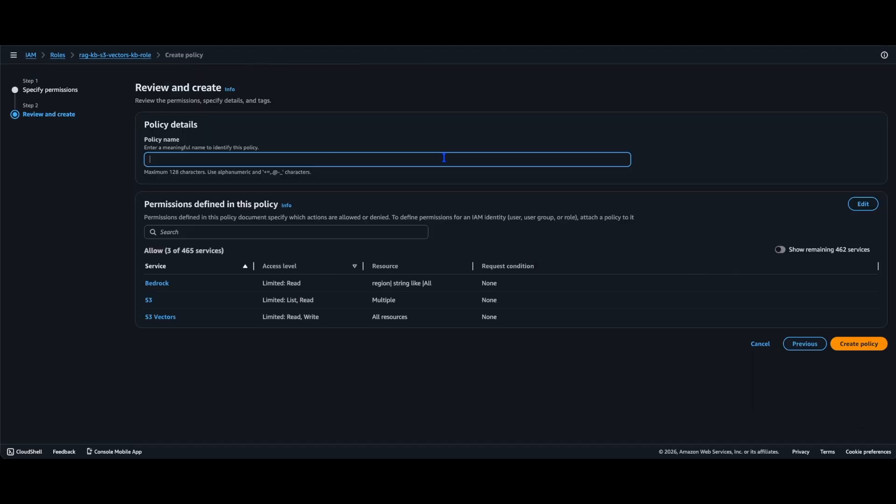
key("ctrl+v")
left_click(857, 344)
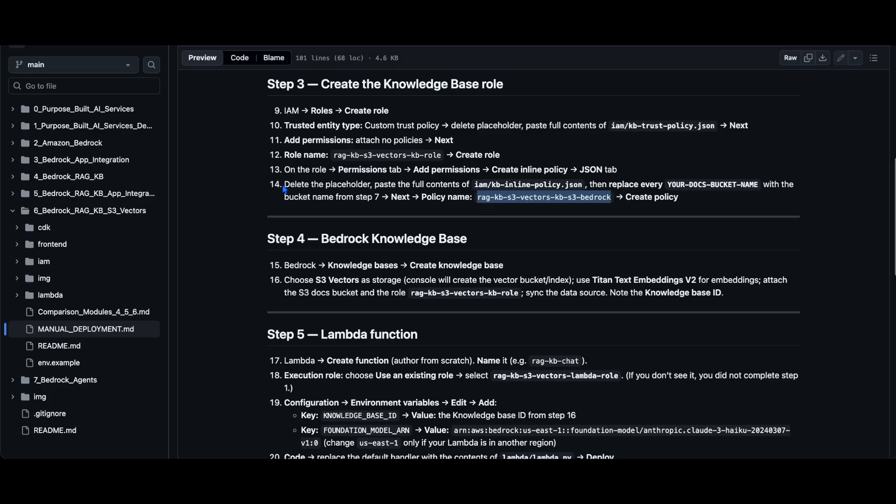
- Following Step 4 of the guide, start creating a Bedrock knowledge base with a vector store
scroll(282, 189, "down", 3)
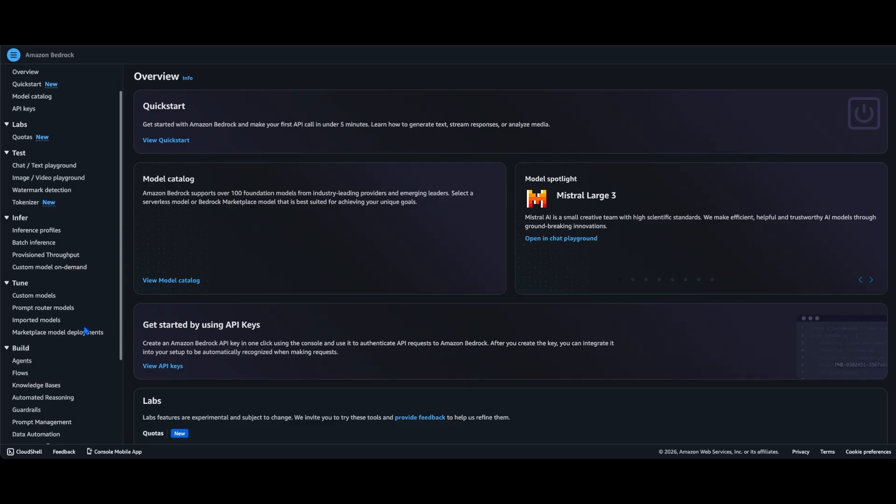
scroll(83, 326, "down", 2)
left_click(56, 304)
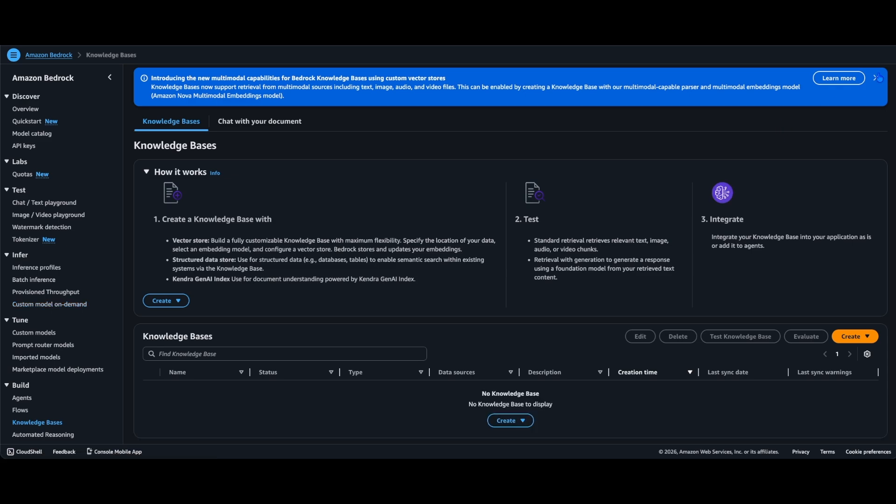
left_click(879, 78)
left_click(869, 295)
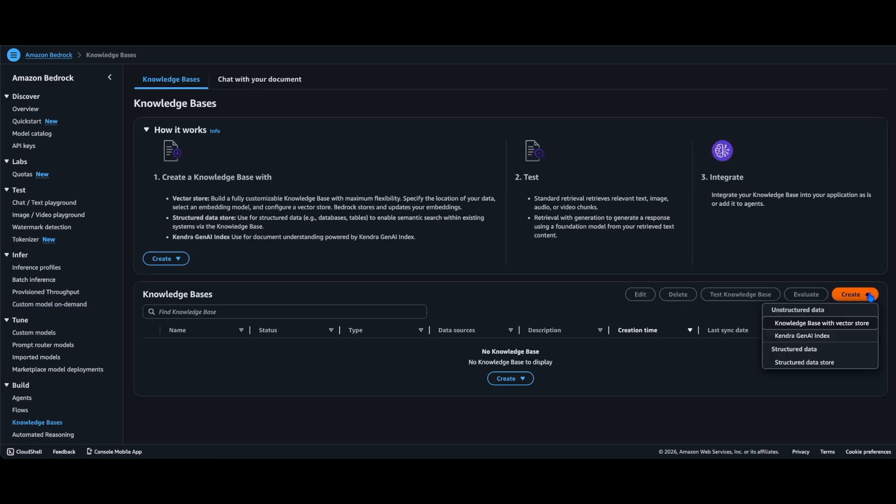
left_click(866, 326)
- Assign the existing service role rag-kb-s3-vectors-kb-role to the knowledge base and continue with Amazon S3 as the data source type
left_click(575, 143)
left_click(346, 298)
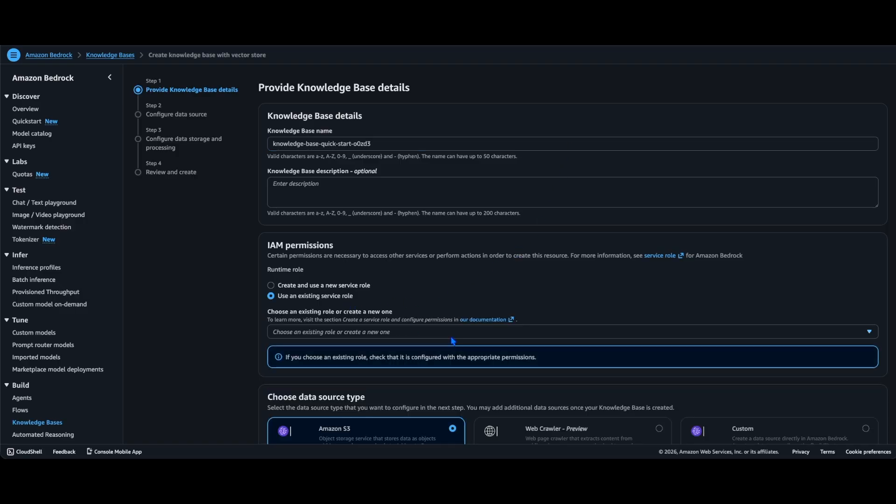
left_click(456, 331)
key("ctrl+v")
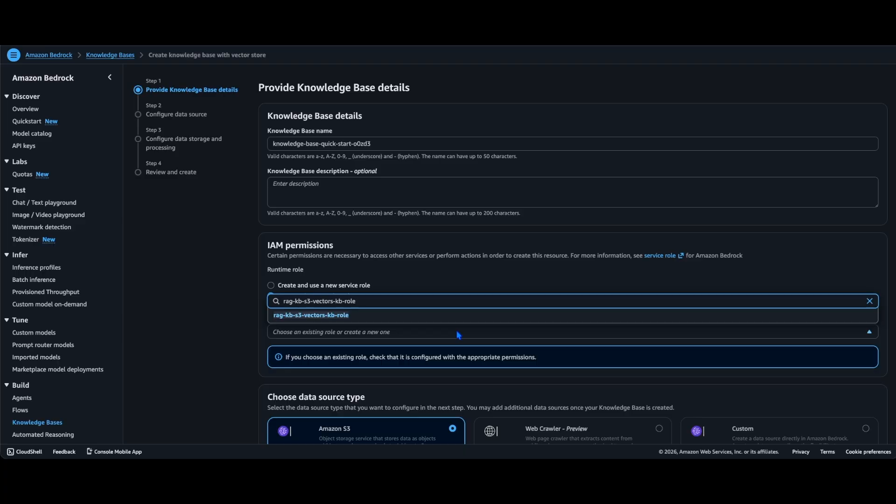
left_click(421, 317)
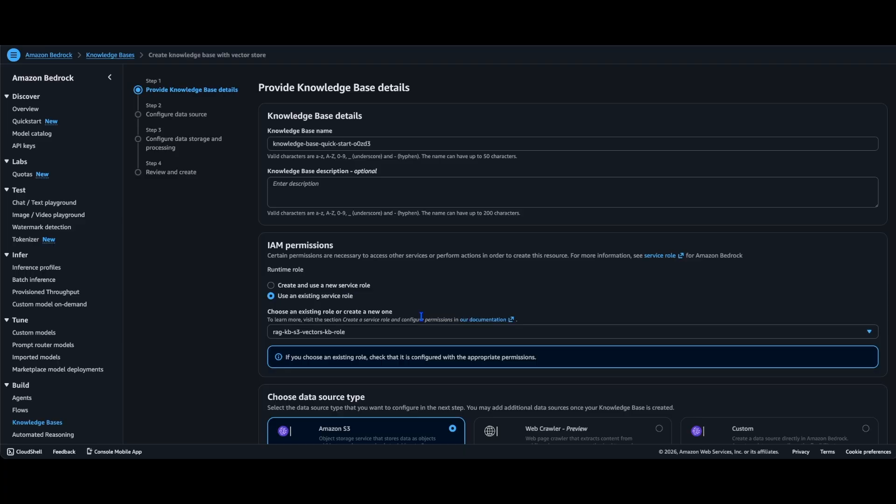
scroll(421, 316, "down", 6)
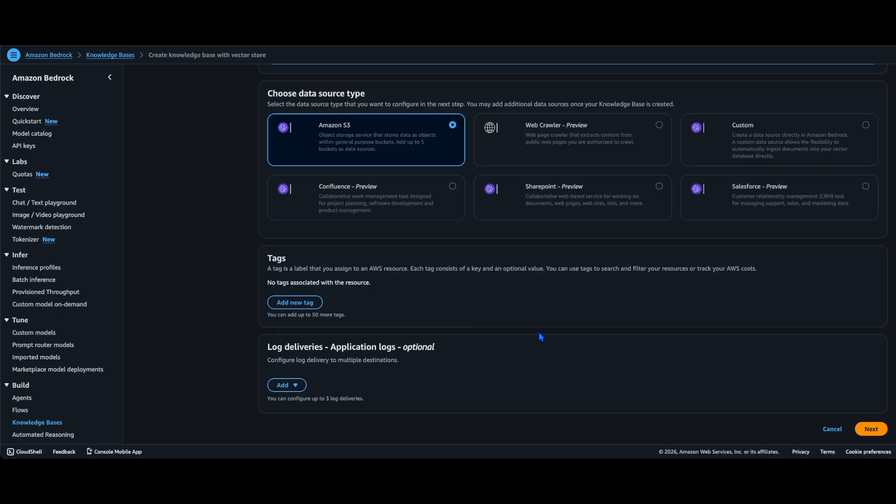
left_click(864, 433)
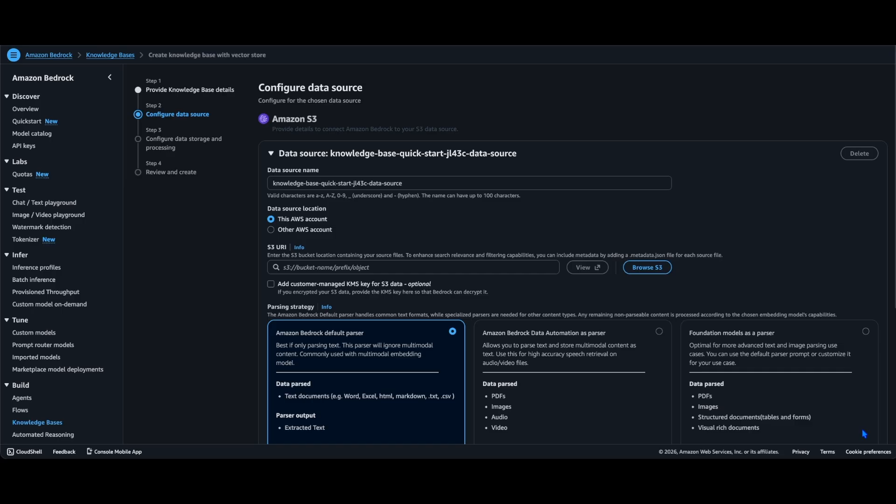
- Set the data source's S3 URI to the rag-kb-s3-vectors-bkt bucket and continue with the default parser and chunking
left_click(646, 268)
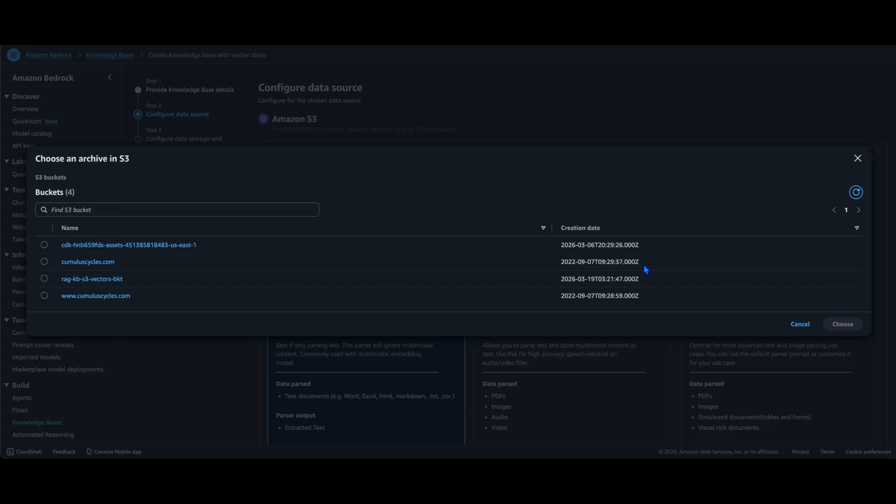
left_click(45, 278)
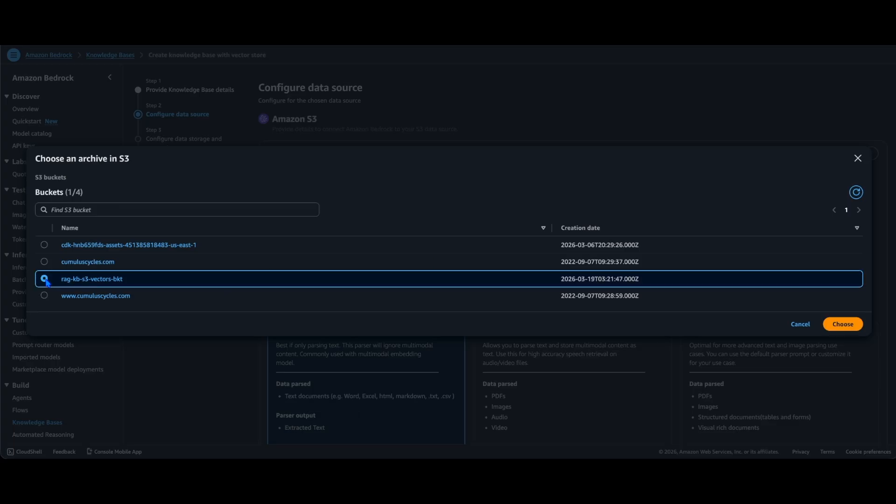
left_click(840, 322)
scroll(837, 320, "down", 3)
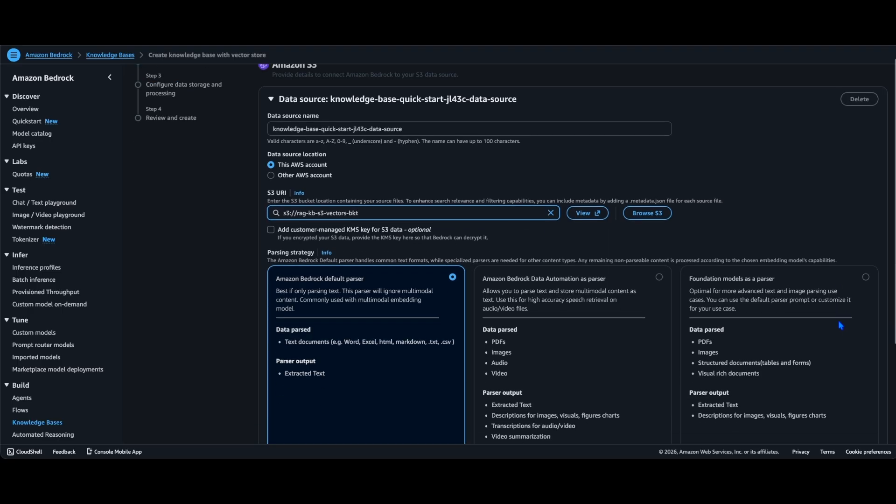
scroll(840, 325, "down", 3)
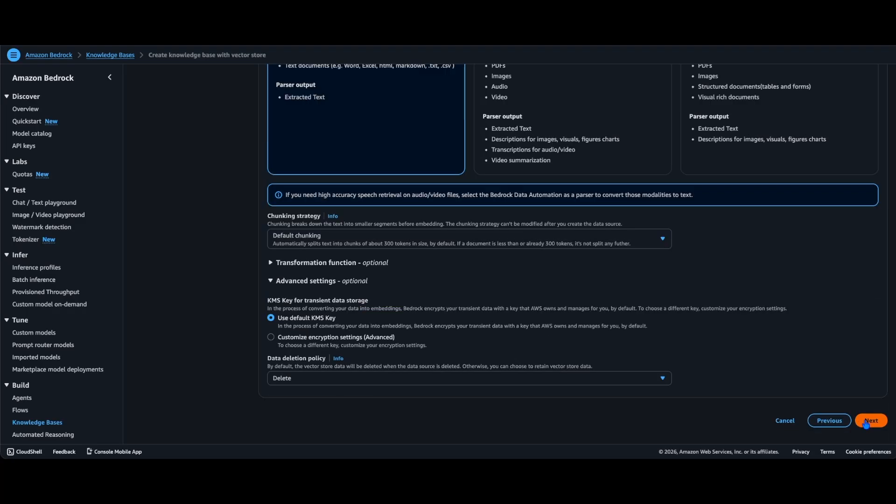
left_click(865, 423)
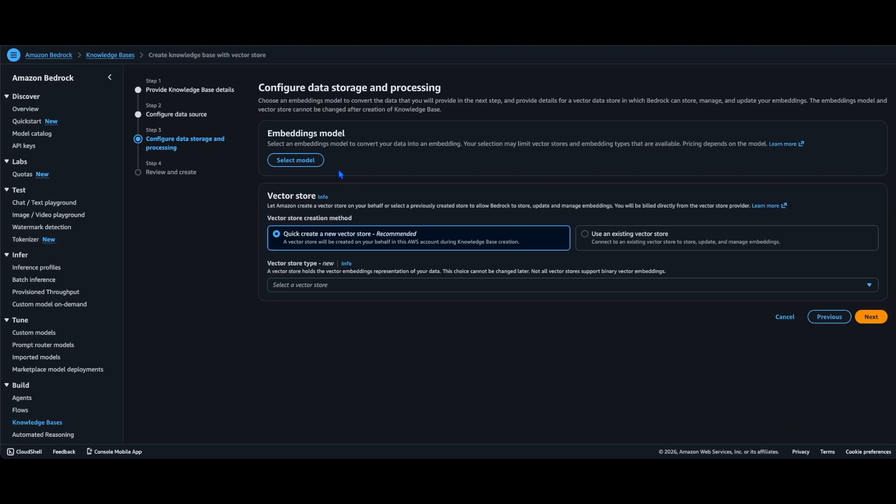
- Choose Titan Text Embeddings V2 as the embeddings model and Amazon S3 Vectors as the quick-create vector store type
left_click(299, 161)
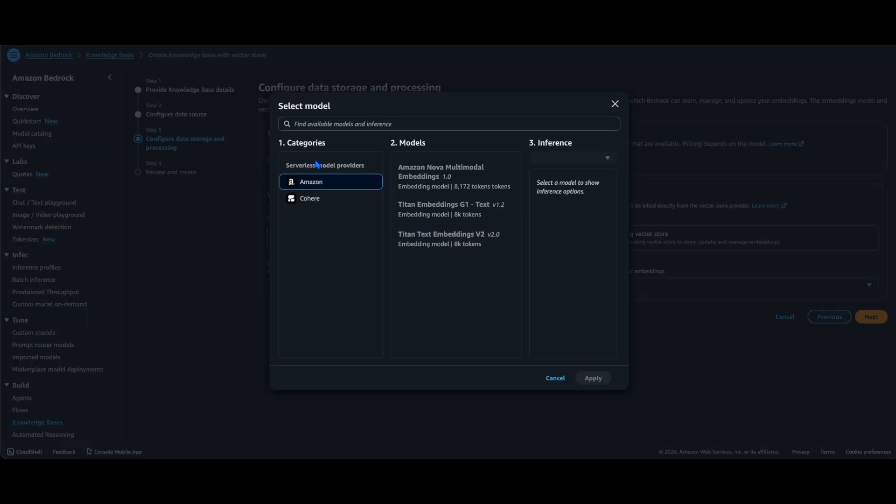
left_click(428, 236)
left_click(586, 374)
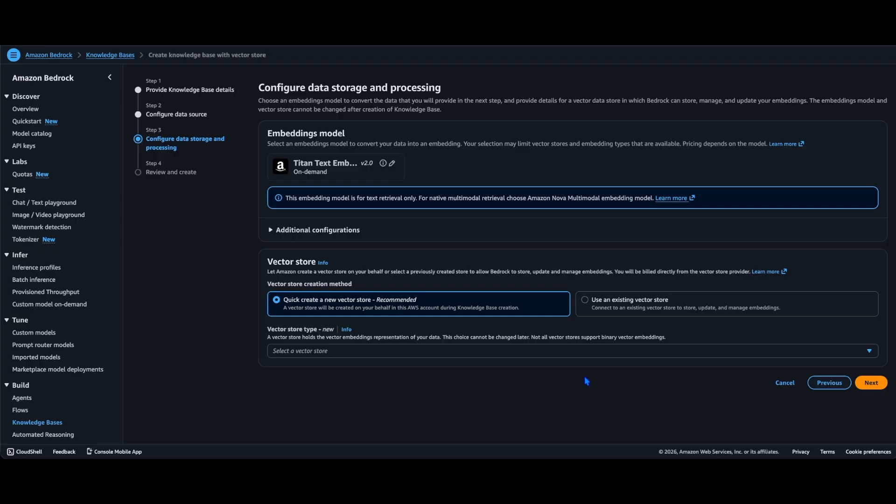
left_click(594, 356)
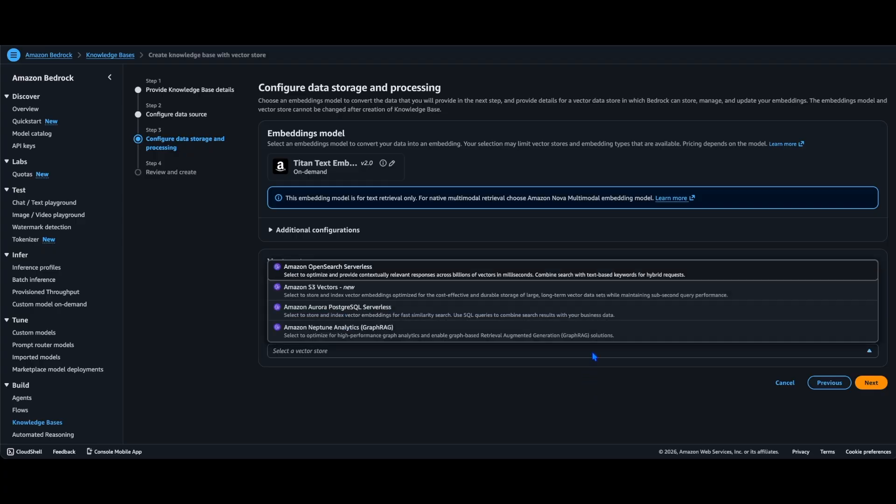
left_click(540, 293)
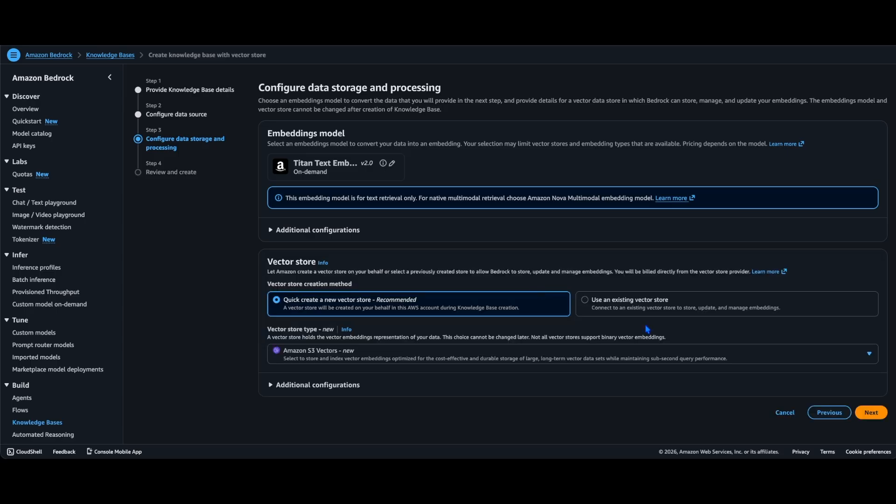
- Review the settings, create the knowledge base, and sync its S3 data source
left_click(871, 413)
scroll(873, 415, "down", 10)
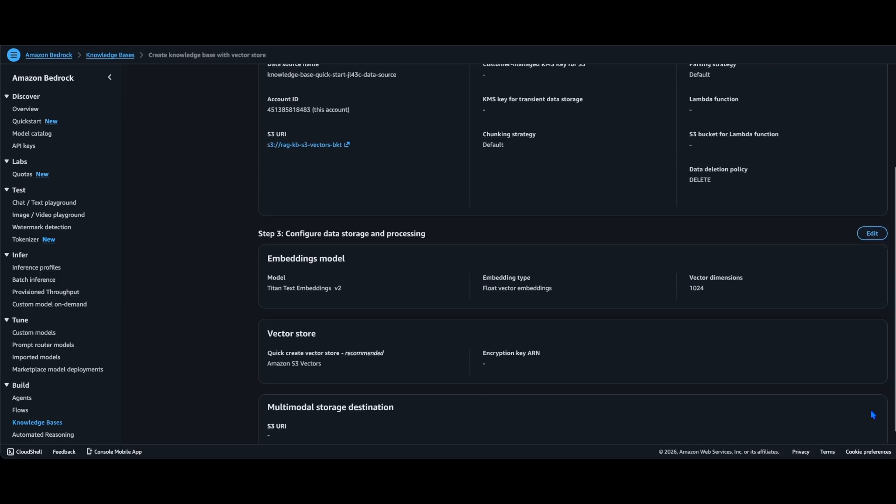
left_click(871, 423)
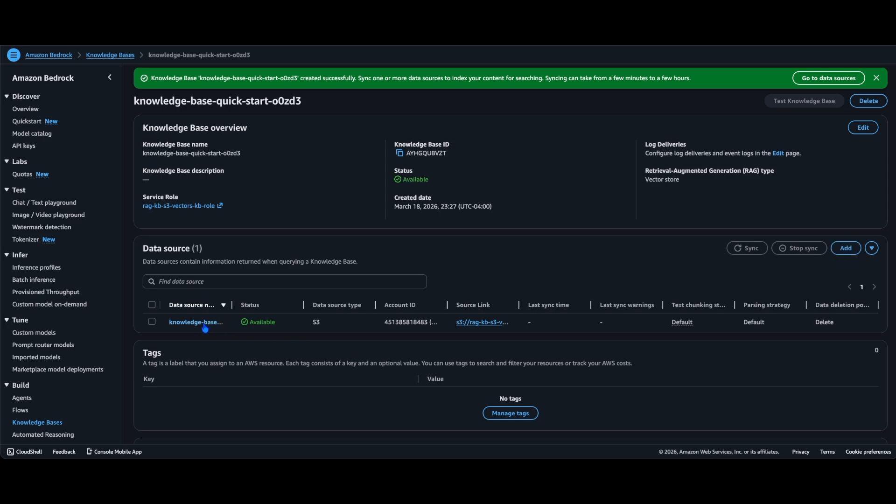
left_click(152, 321)
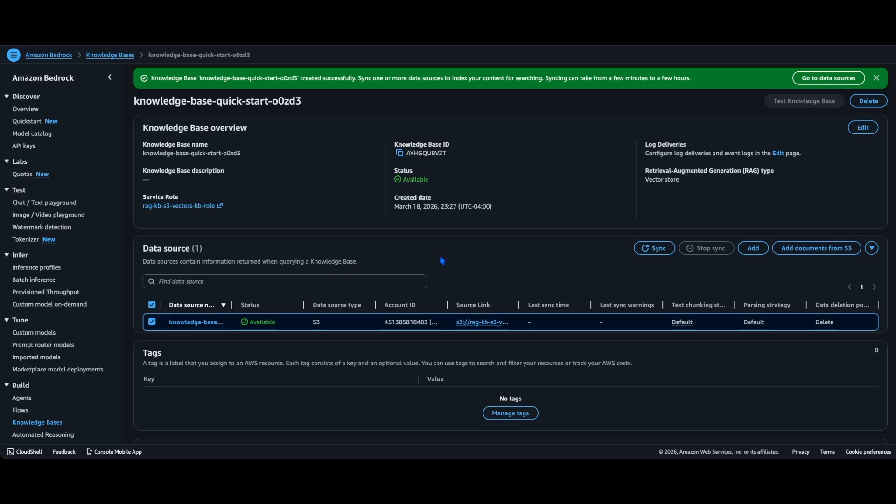
left_click(645, 247)
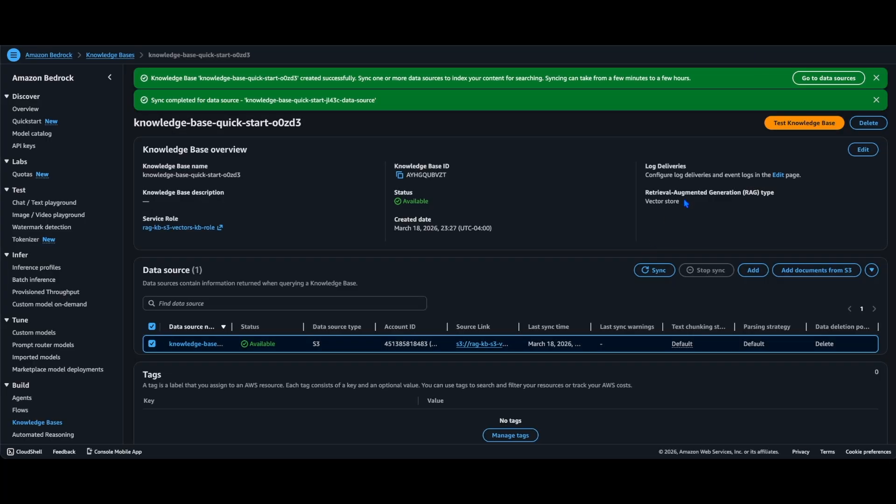
- Start testing the knowledge base with Anthropic's Claude Haiku 4.5 as the response model, using the US inference profile
left_click(787, 122)
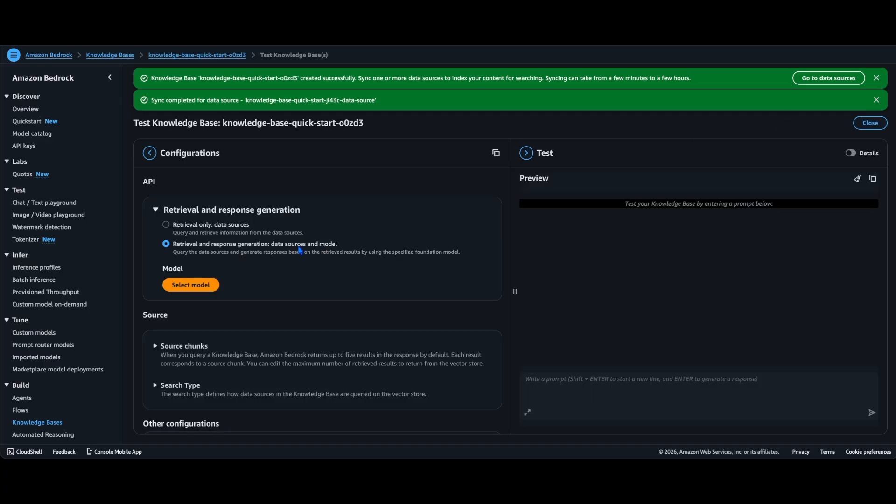
left_click(200, 286)
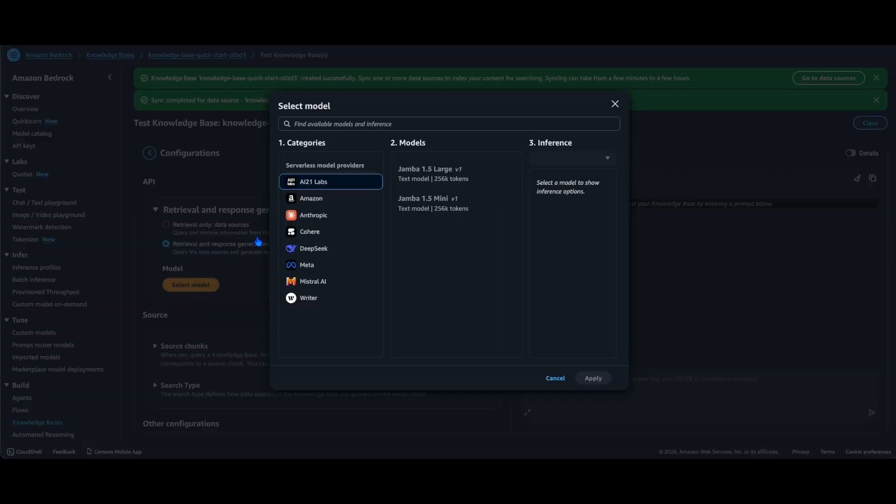
left_click(294, 220)
left_click(410, 202)
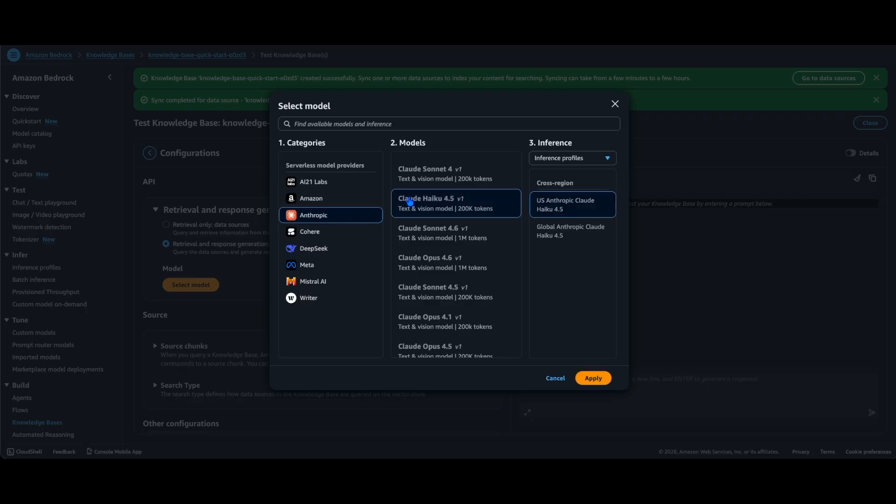
left_click(596, 379)
left_click(594, 376)
- Ask the knowledge base the test question "What is AI Agent Insure?"
type("W")
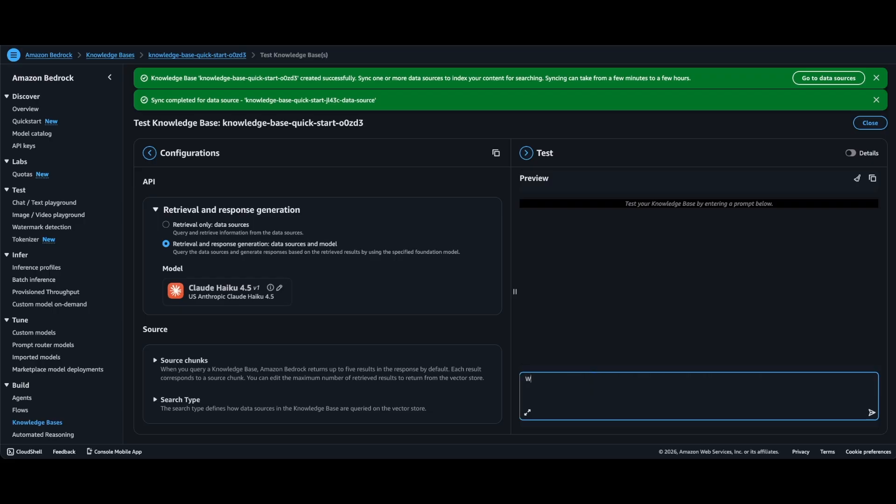
type("hat is AI Agent Insure?")
left_click(871, 413)
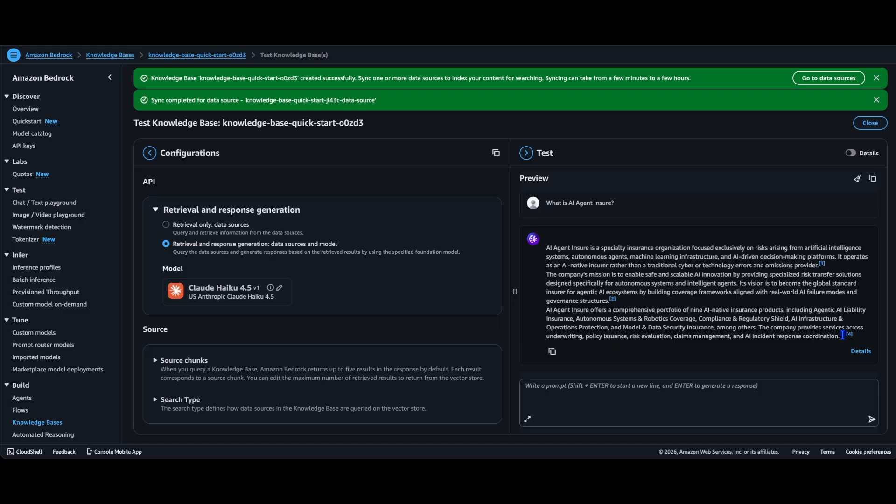
- Open the answer's source details and examine source chunks 1 and 2, collapsing each one
left_click(843, 335)
left_click(856, 350)
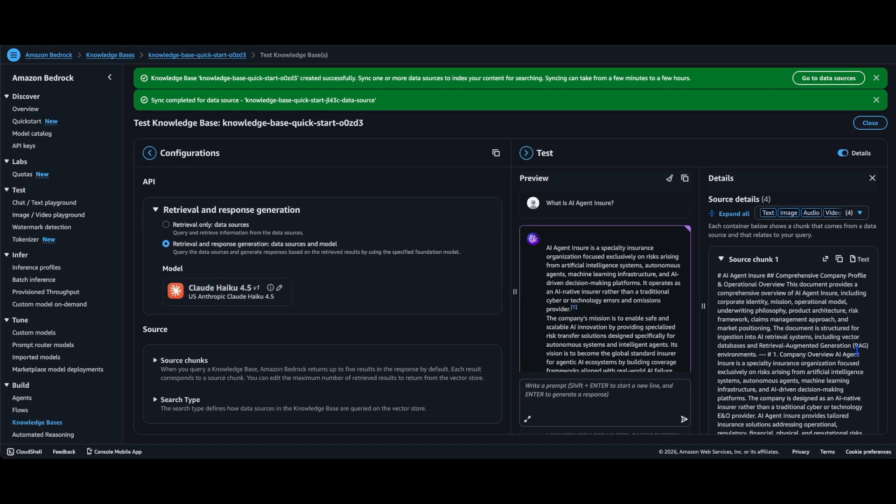
left_click(721, 260)
left_click(721, 289)
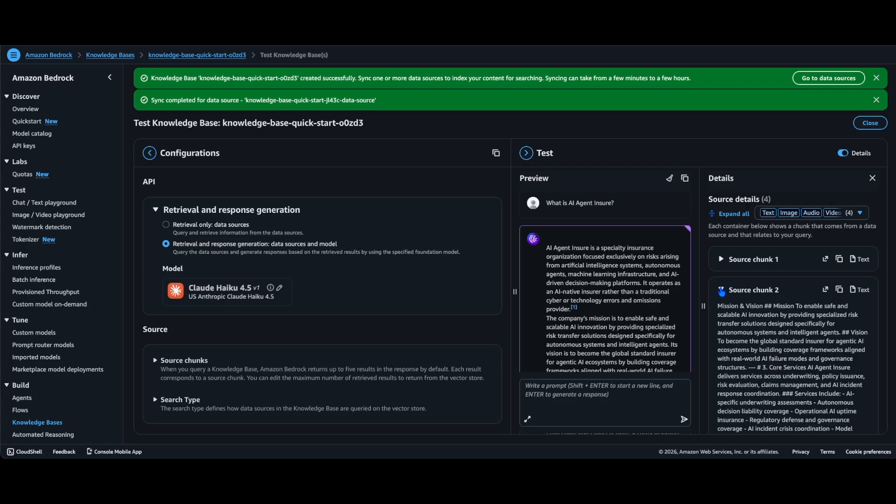
left_click(722, 291)
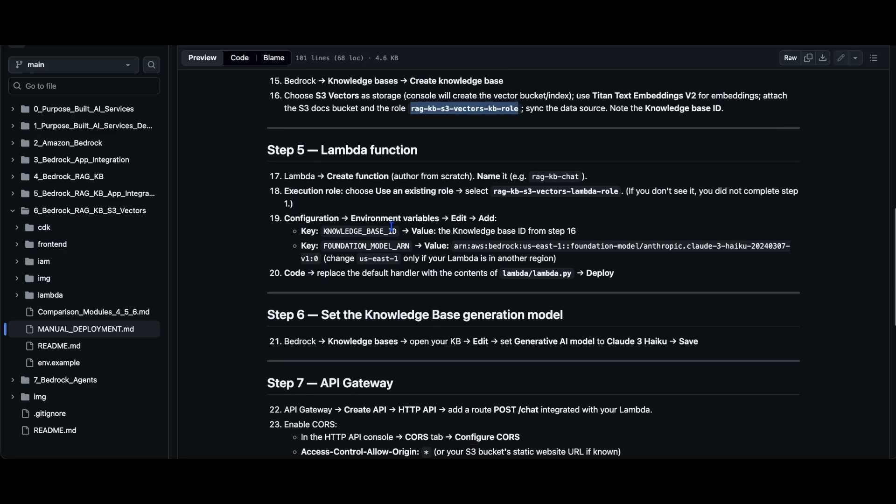
- Following Step 5 of the guide, start a from-scratch Lambda function named rag-kb-chat with the Python 3.12 runtime
scroll(391, 226, "down", 2)
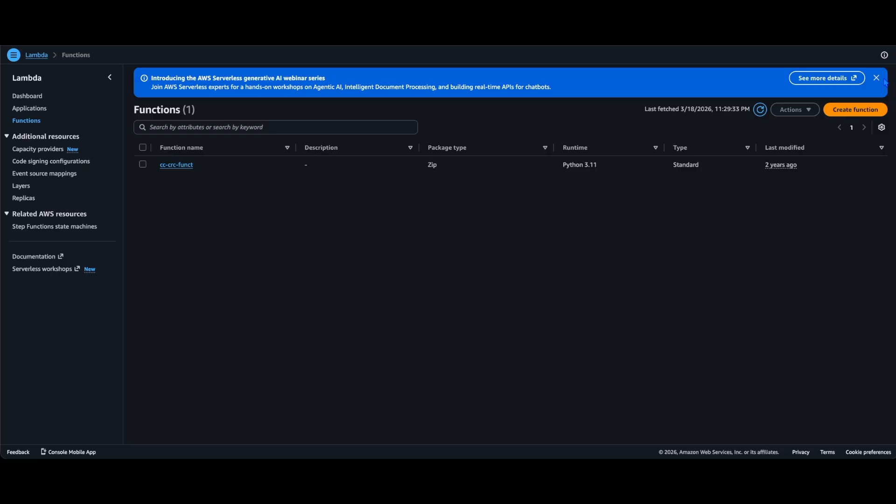
left_click(876, 78)
left_click(871, 77)
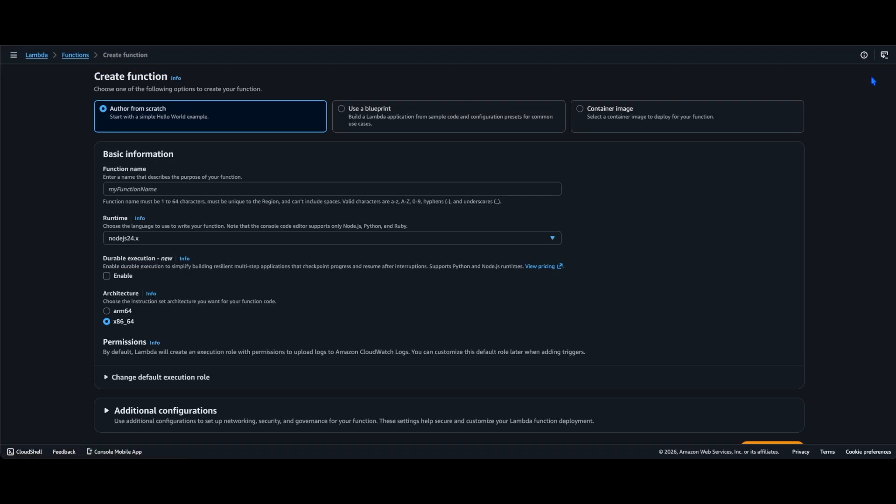
left_click(519, 188)
type("rag-kb-chat")
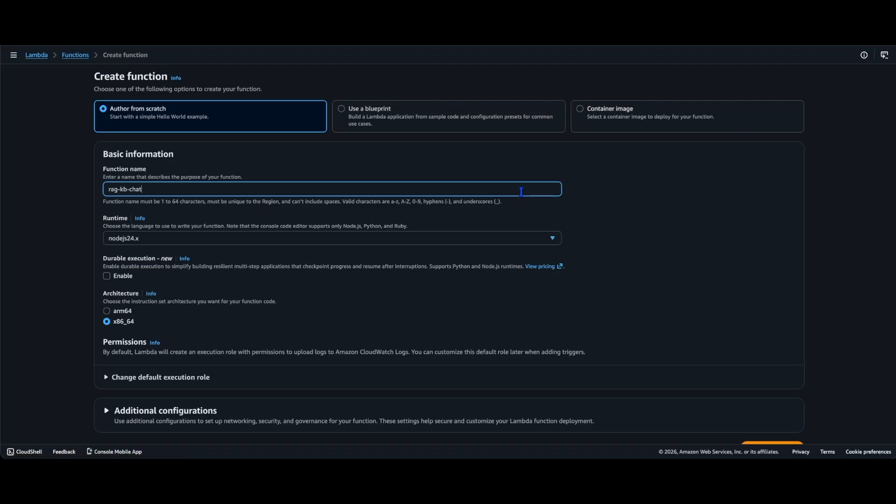
left_click(472, 238)
type("python")
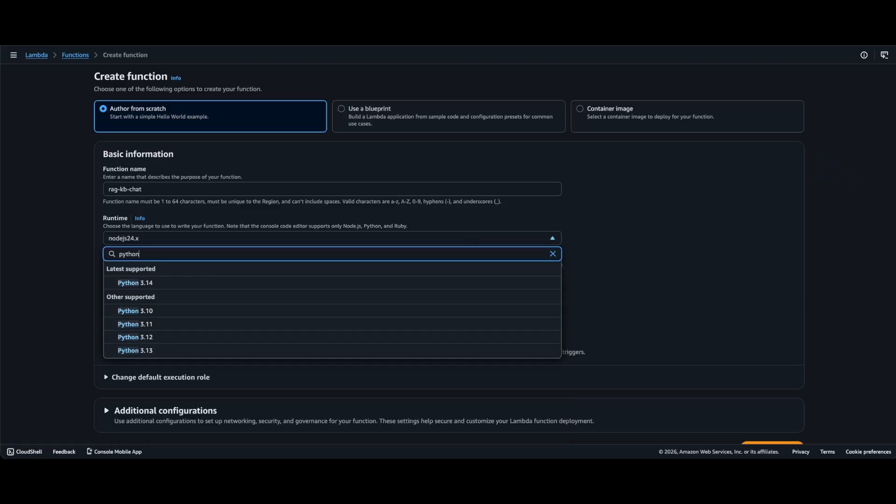
left_click(364, 336)
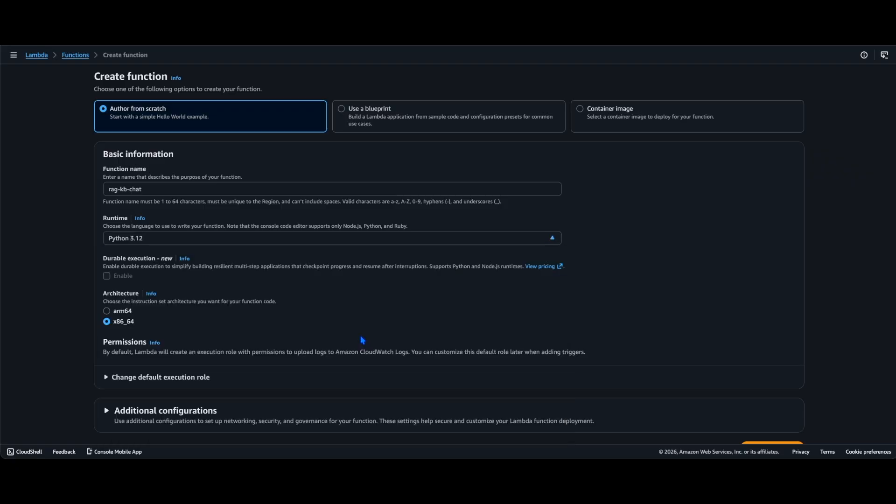
- Assign the existing execution role rag-kb-s3-vectors-lambda-role to the function and create it
left_click(131, 381)
scroll(132, 386, "down", 1)
scroll(133, 385, "down", 1)
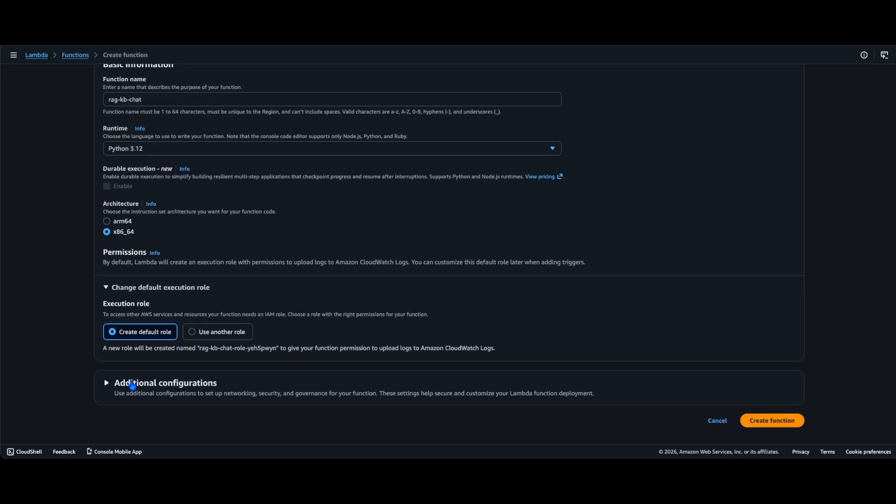
left_click(202, 341)
left_click(319, 350)
type("rag-kb-s3-vectors-lambda-role")
left_click(297, 335)
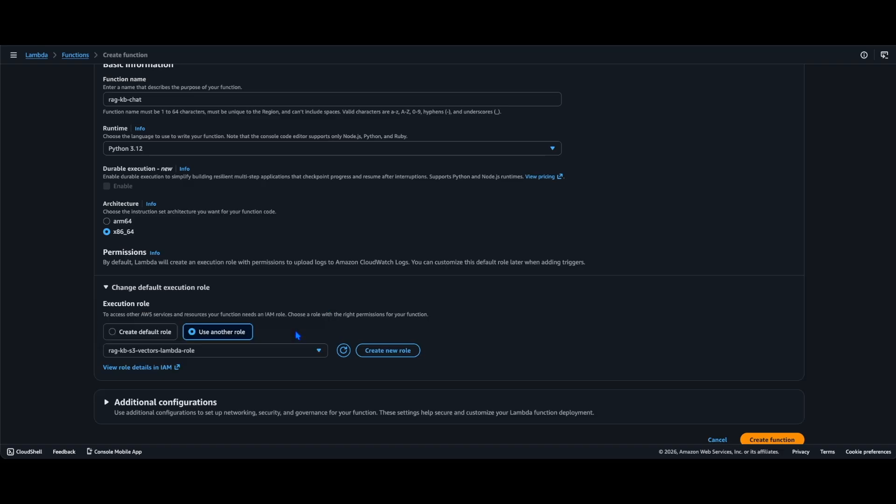
left_click(751, 438)
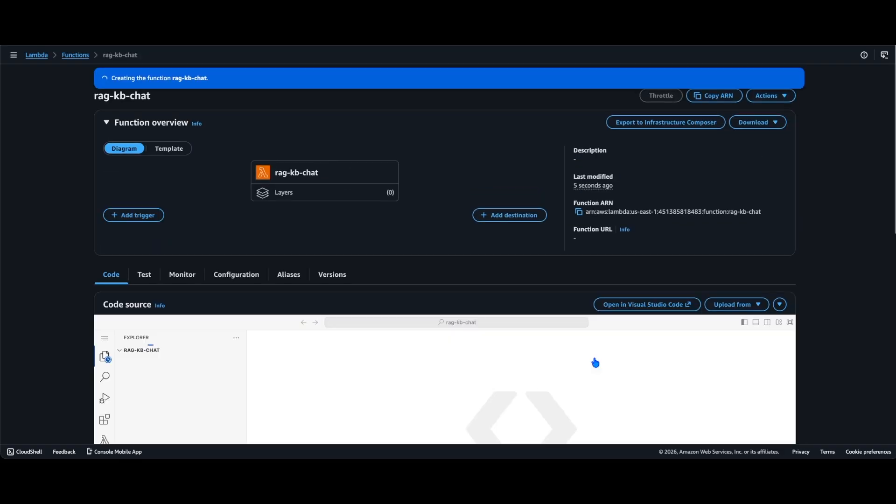
left_click(792, 78)
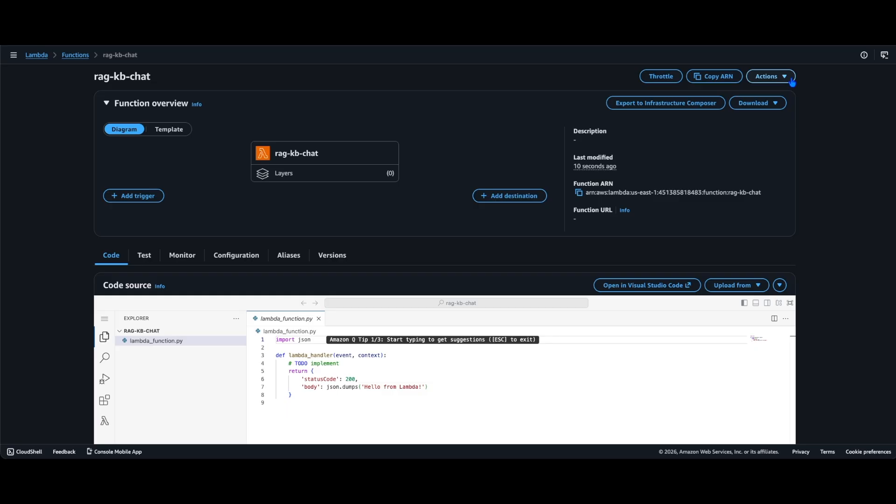
- Set the rag-kb-chat function's timeout to 3 min 0 sec and save the basic settings
left_click(256, 262)
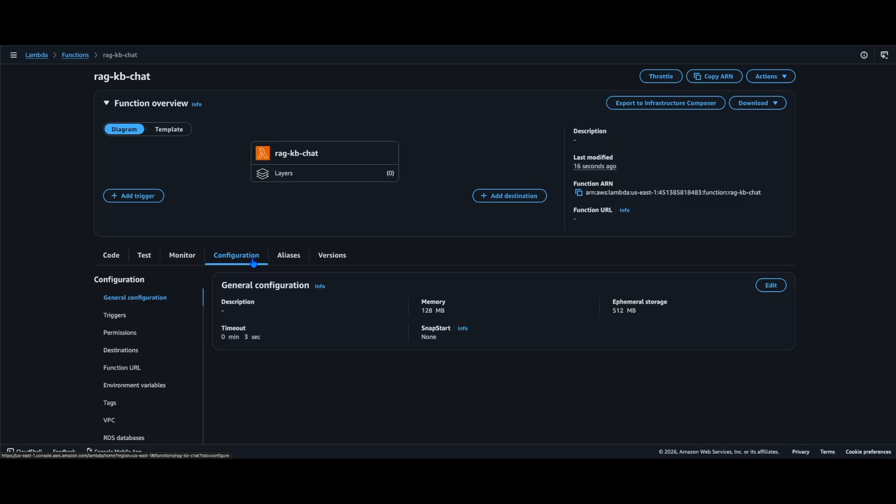
left_click(770, 285)
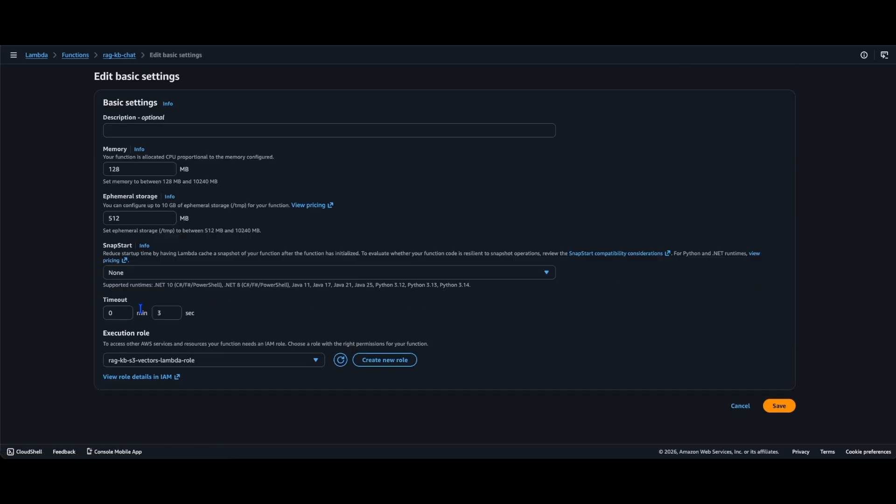
left_click(125, 312)
left_click(172, 315)
left_click(770, 409)
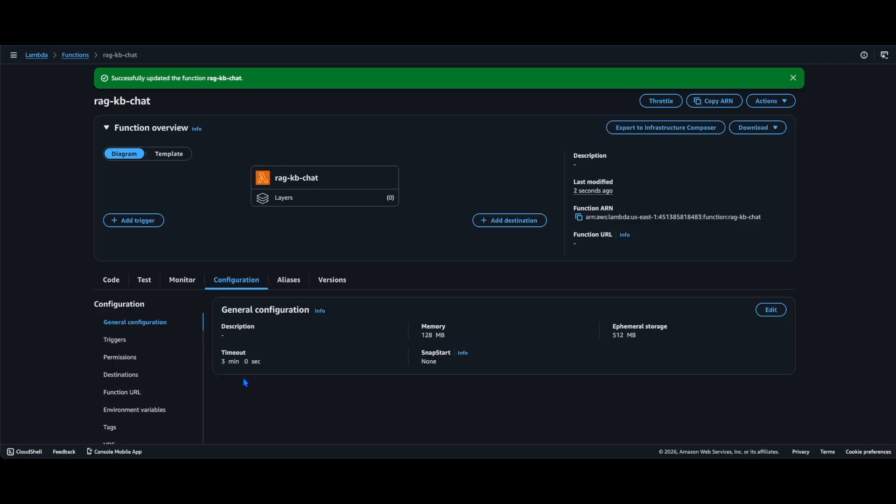
- Edit the rag-kb-chat function's environment variables and add one with the key KNOWLEDGE_BASE_ID, copied from the deployment guide
left_click(153, 415)
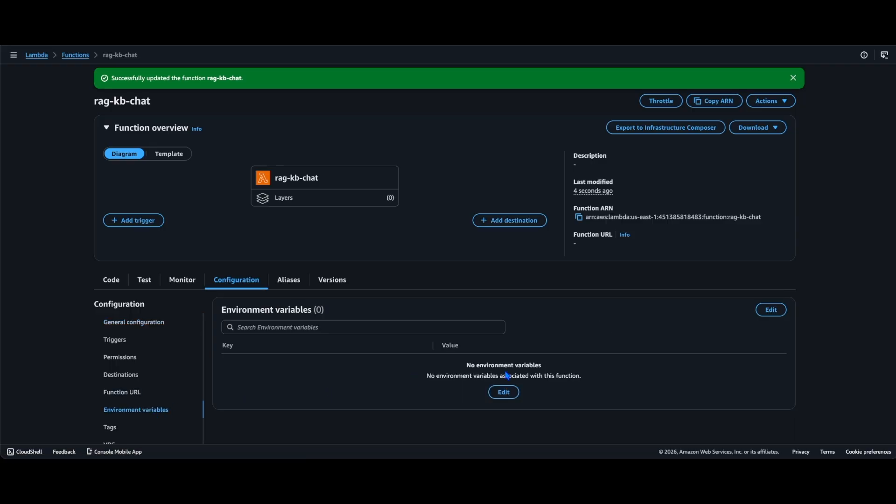
left_click(768, 310)
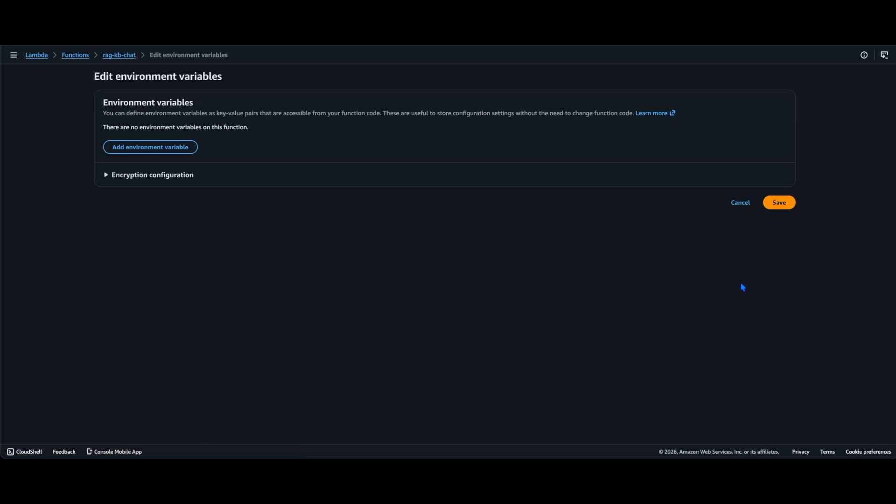
left_click(178, 146)
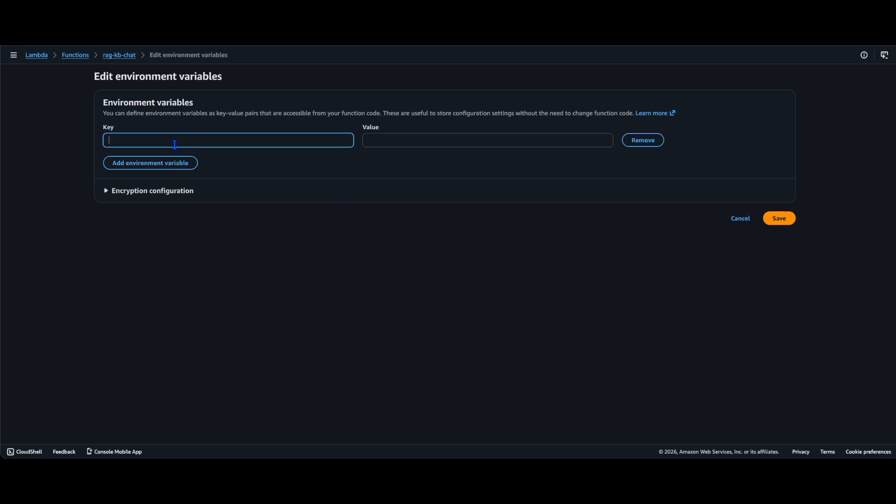
key("ctrl+Tab")
left_click_drag(323, 179, 398, 181)
key("ctrl+c")
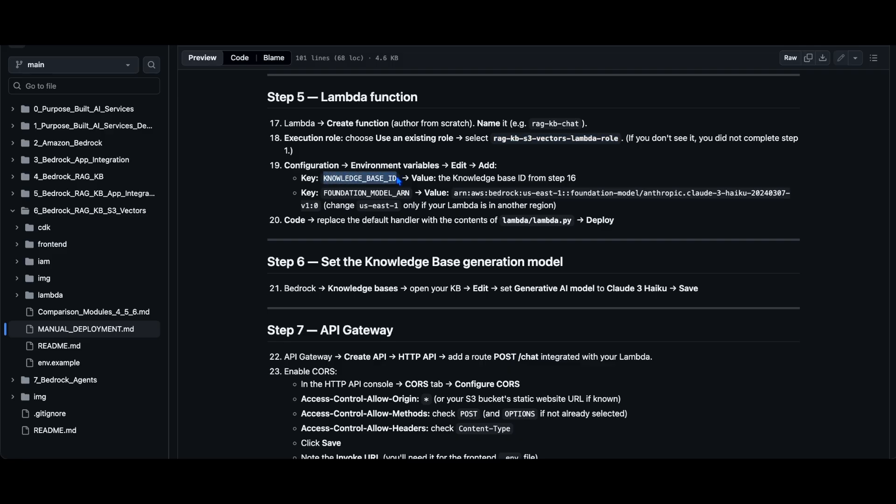
key("ctrl+shift+Tab")
key("ctrl+v")
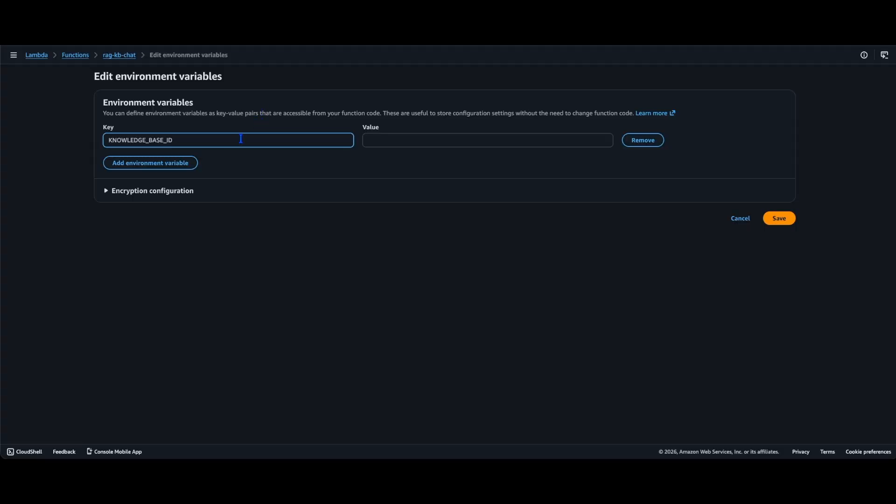
- Set the KNOWLEDGE_BASE_ID value to the Knowledge Base ID copied from knowledge-base-quick-start-o0zd3 in Amazon Bedrock
left_click(369, 140)
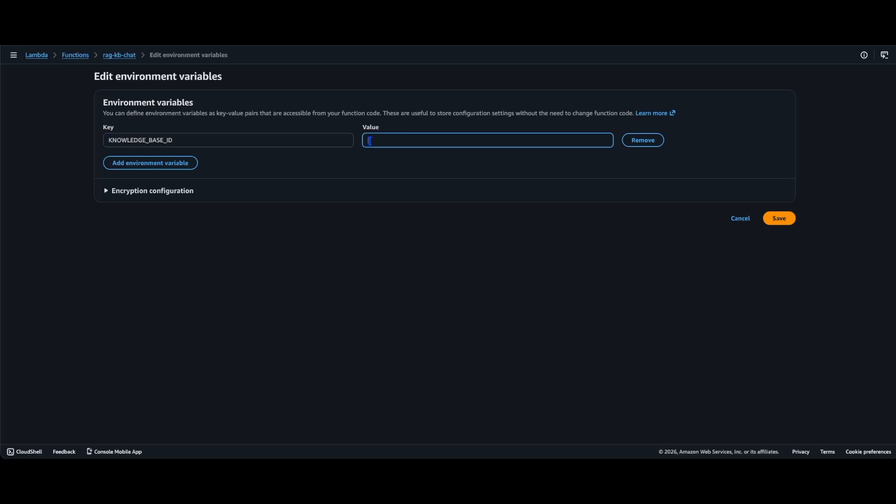
key("ctrl+Tab")
left_click(29, 423)
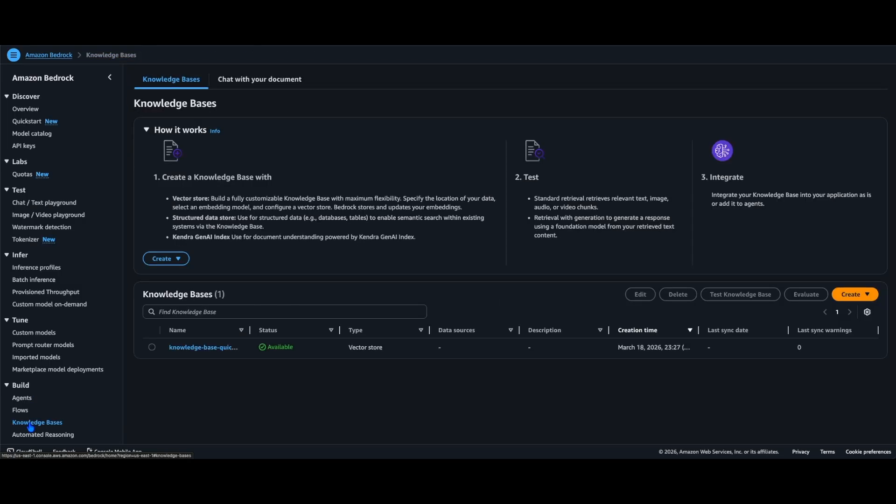
left_click(180, 348)
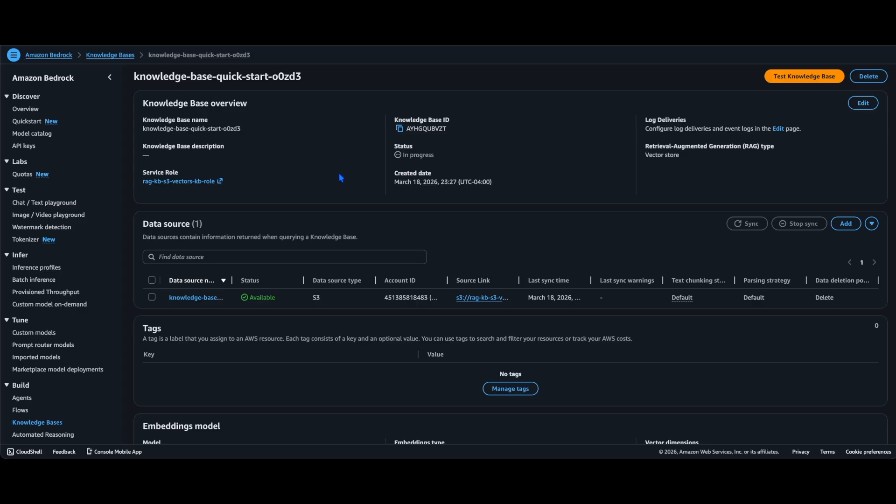
left_click(399, 129)
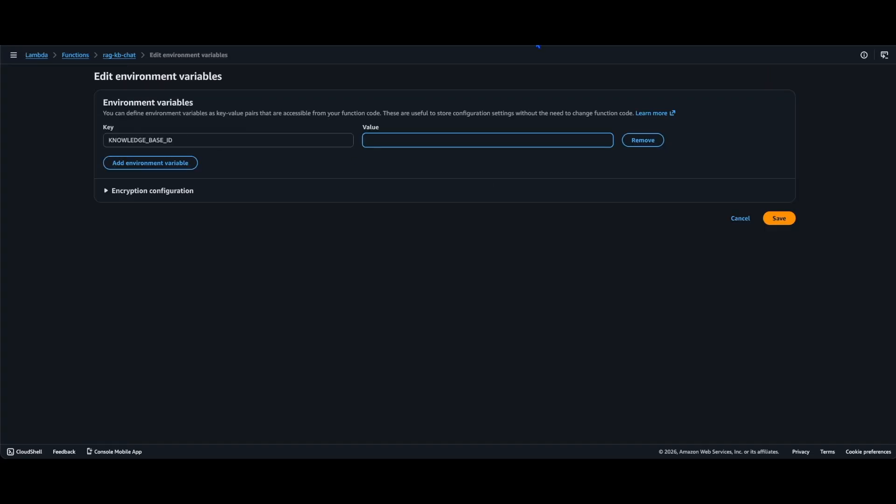
key("ctrl+v")
- Add the variable FOUNDATION_MODEL_ARN with the guide's value arn:aws:bedrock:us-east-1::foundation-model/anthropic.claude-3-haiku-20240307-v1:0 and save the environment variables
left_click(185, 164)
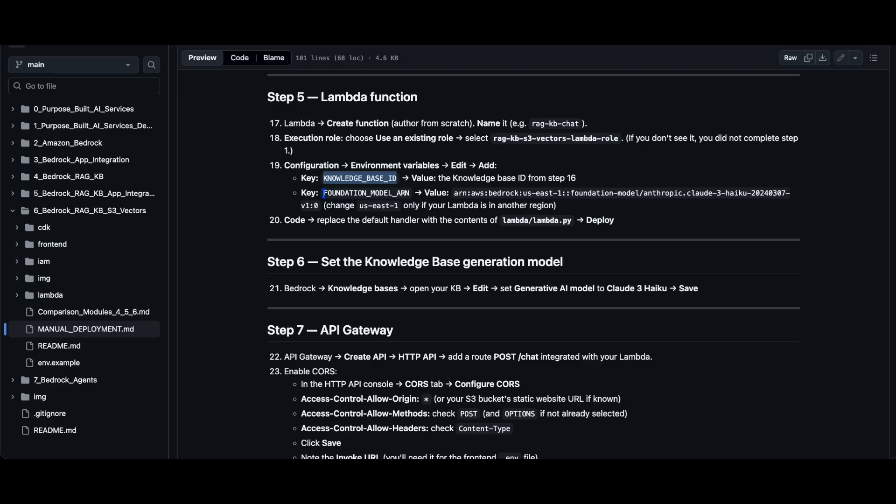
left_click_drag(324, 194, 409, 193)
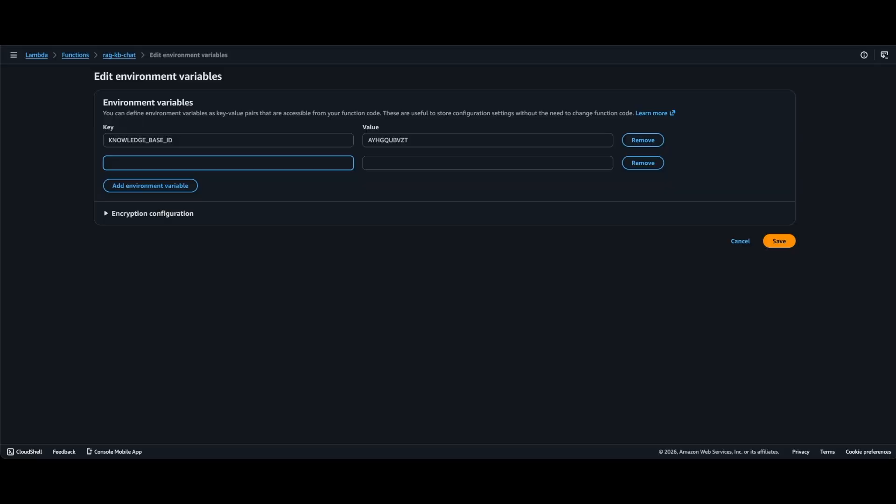
key("ctrl+v")
left_click(444, 160)
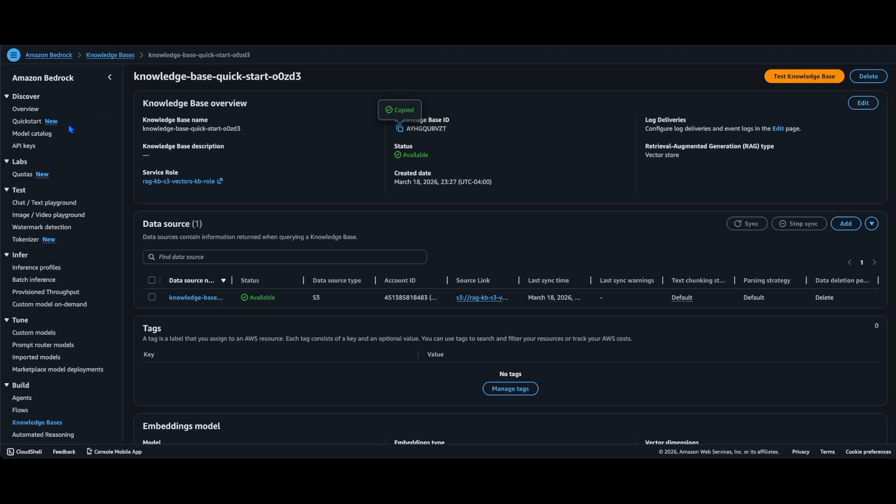
left_click(49, 137)
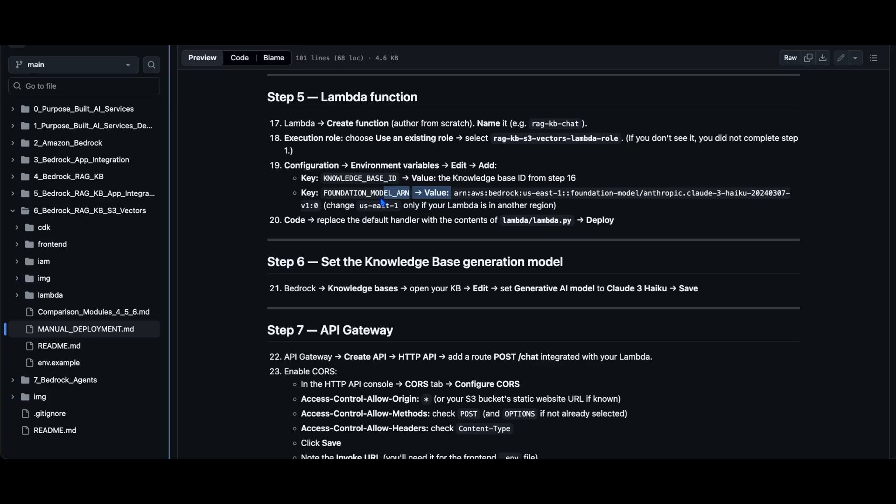
left_click_drag(453, 193, 316, 206)
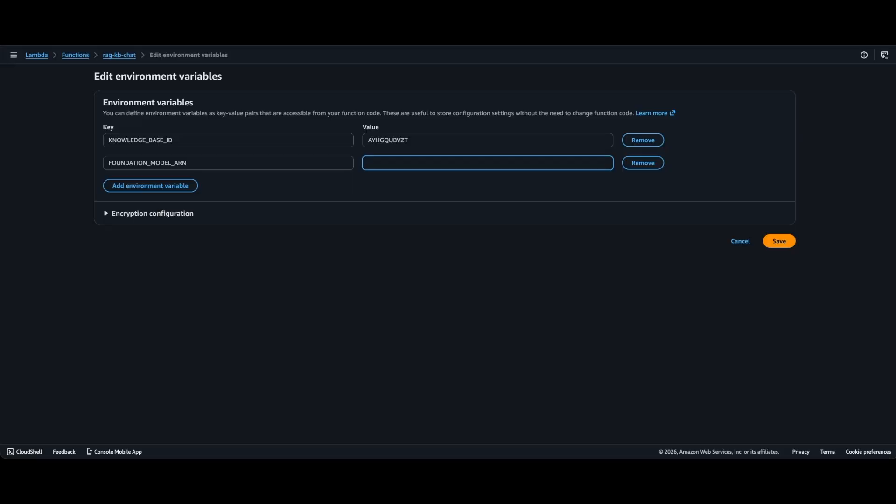
key("ctrl+v")
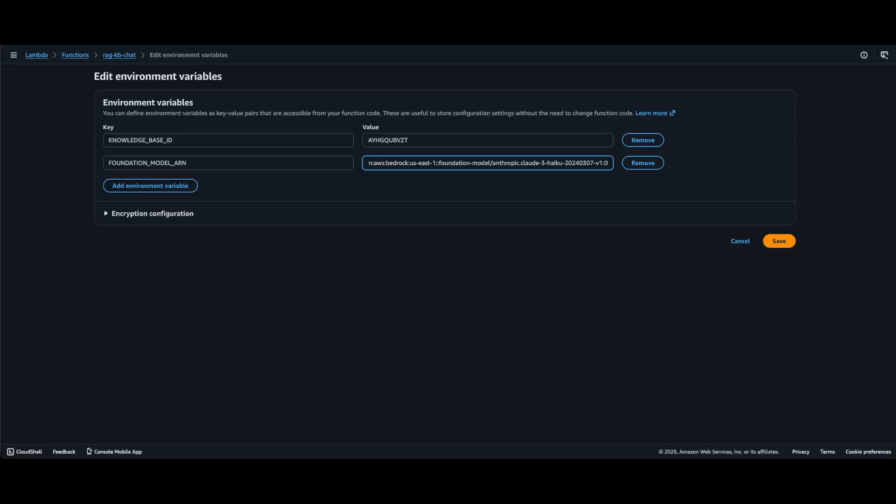
left_click(778, 242)
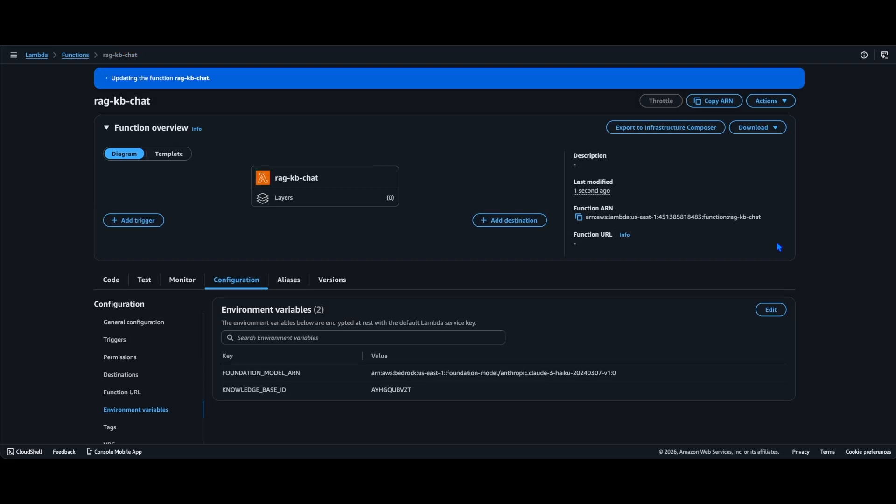
- Replace the default code in lambda_function.py with the contents of the repository's lambda/lambda.py and deploy the function
left_click(122, 284)
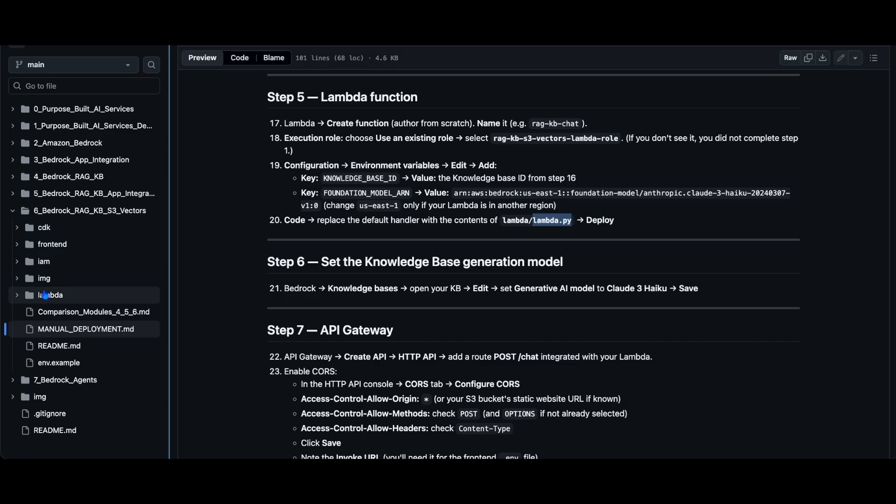
left_click(16, 297)
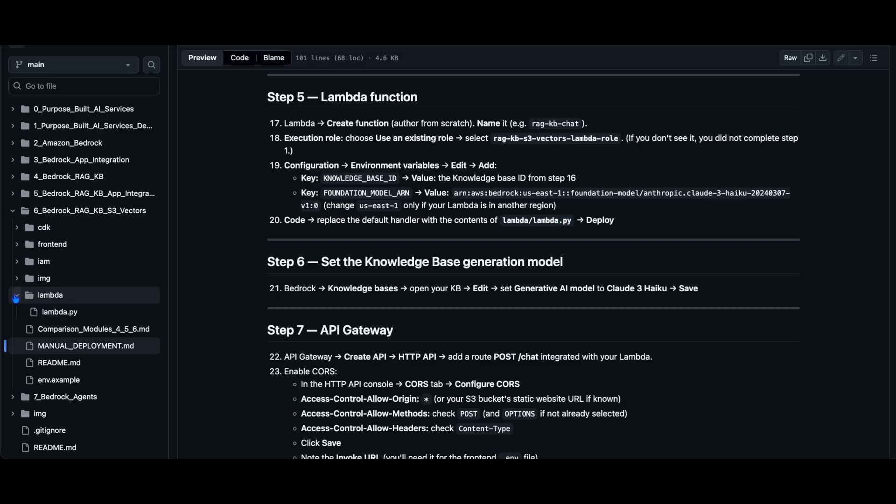
left_click(52, 313)
left_click(811, 203)
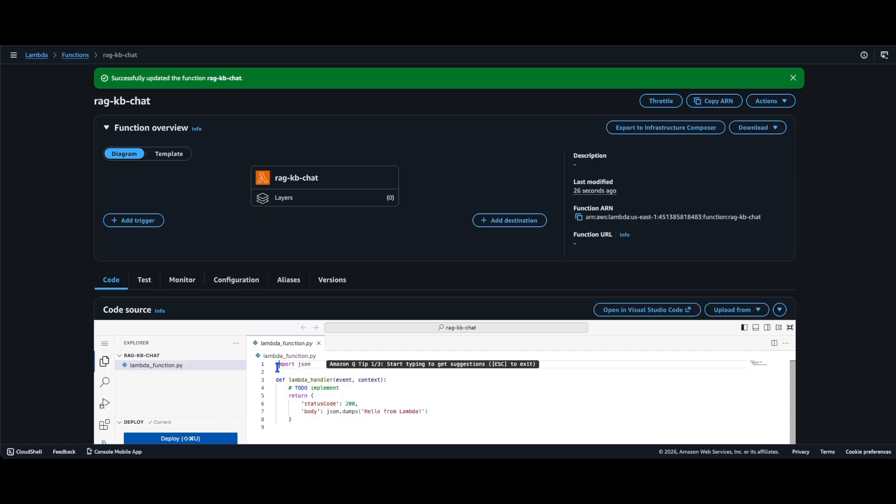
left_click(277, 368)
key("ctrl+a")
key("ctrl+v")
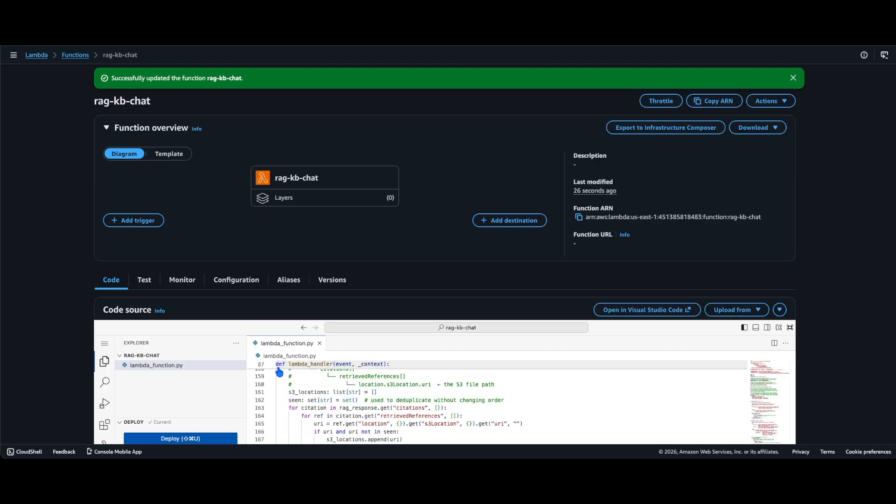
left_click(214, 439)
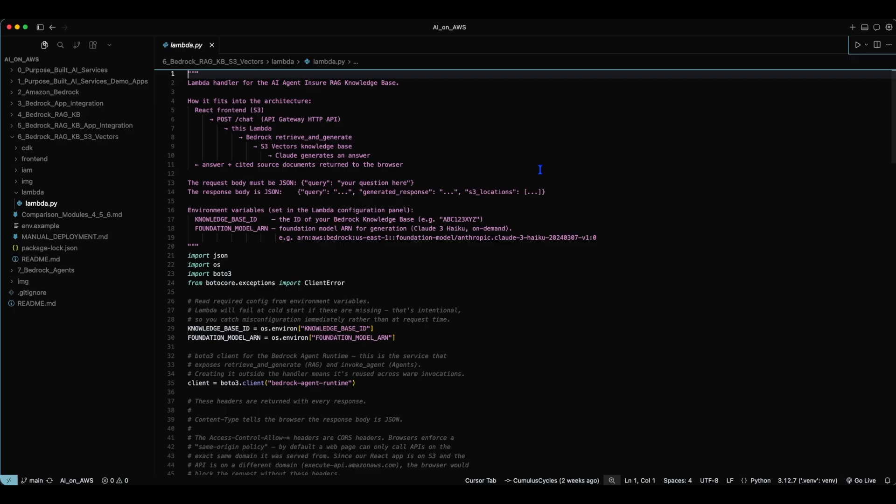
- In lambda.py in the Cursor editor, examine the environment variable reads, the bedrock-agent-runtime client and the CORS_HEADERS dictionary
scroll(540, 169, "down", 10)
double_click(216, 104)
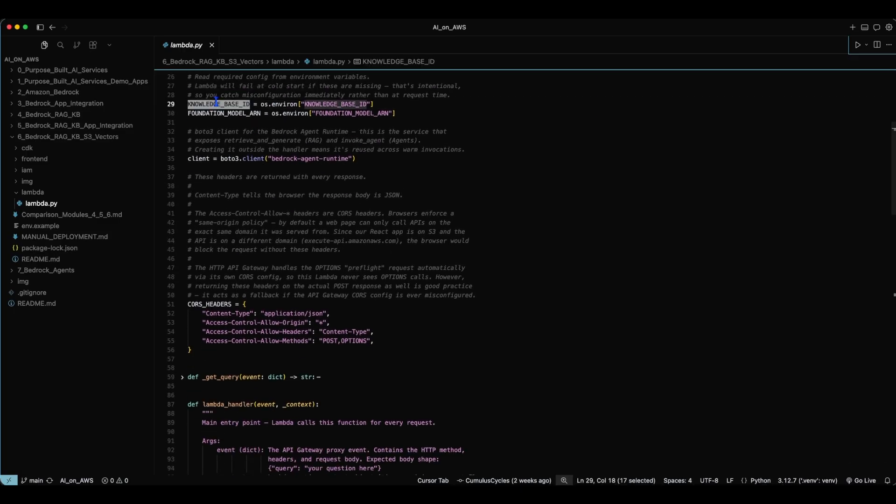
double_click(220, 113)
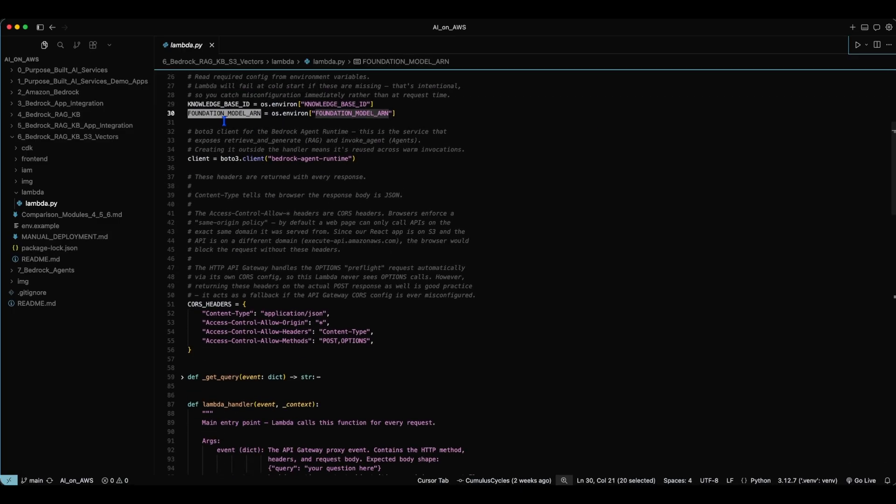
left_click(283, 103)
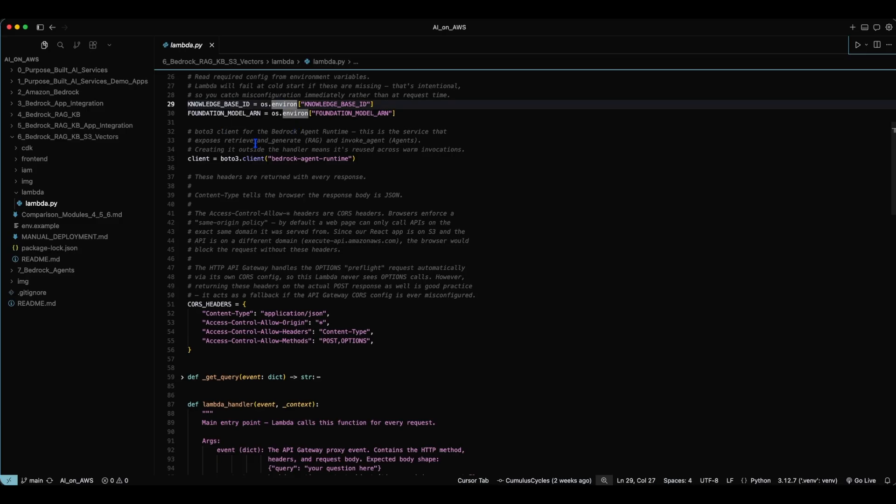
double_click(198, 159)
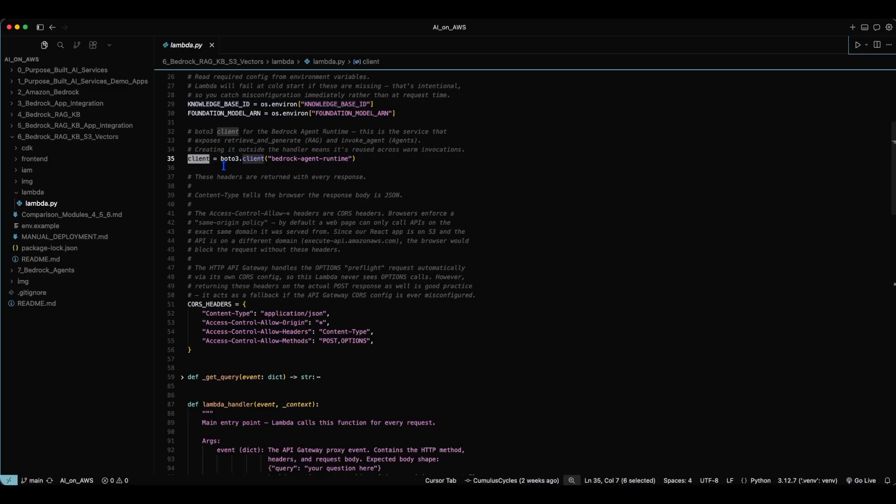
scroll(223, 166, "down", 10)
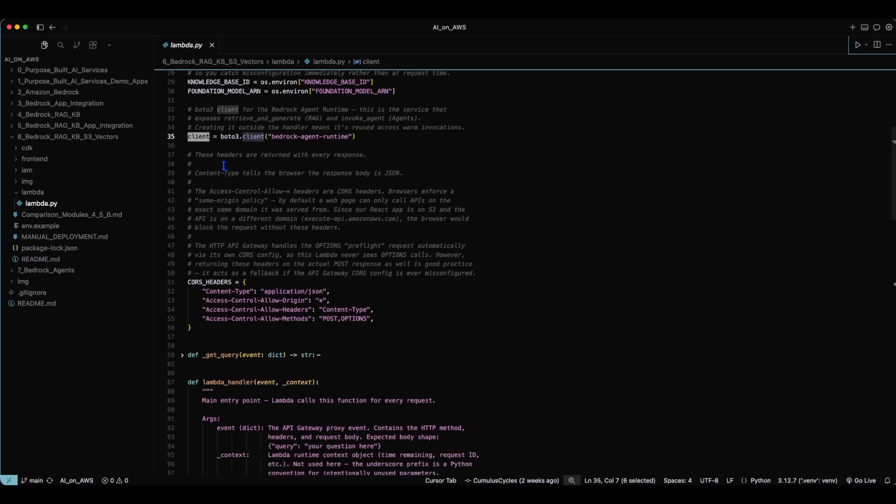
double_click(210, 77)
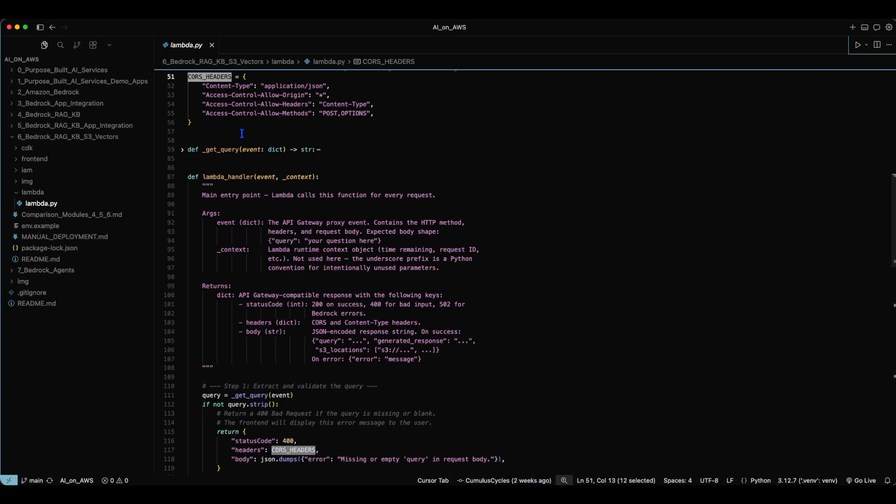
- Examine lambda_handler's query extraction, and unfold _get_query to read how it parses the request body and returns the query
double_click(228, 178)
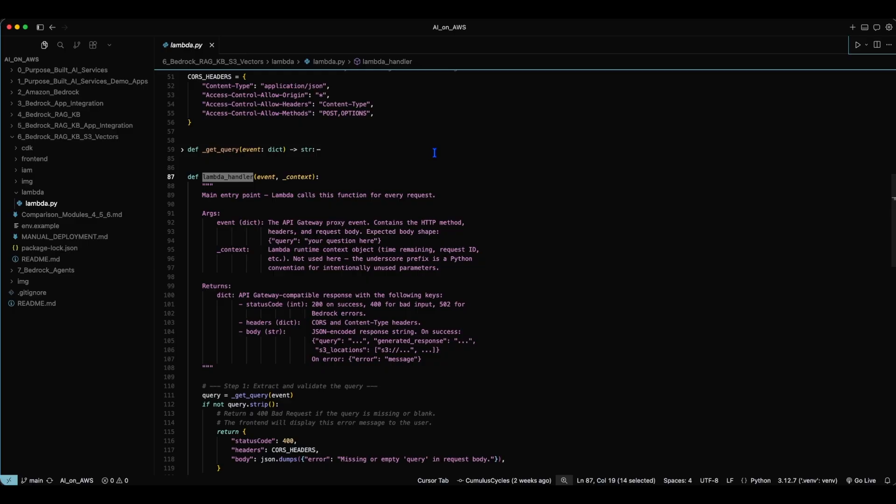
double_click(211, 395)
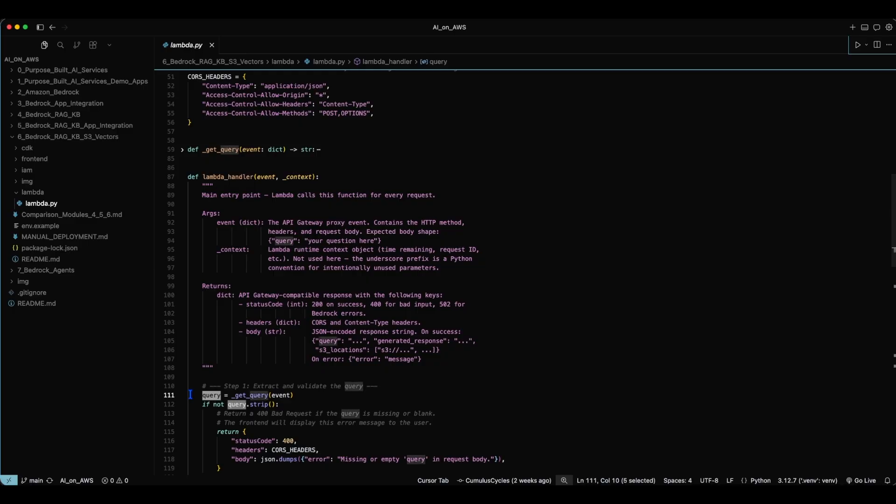
double_click(220, 149)
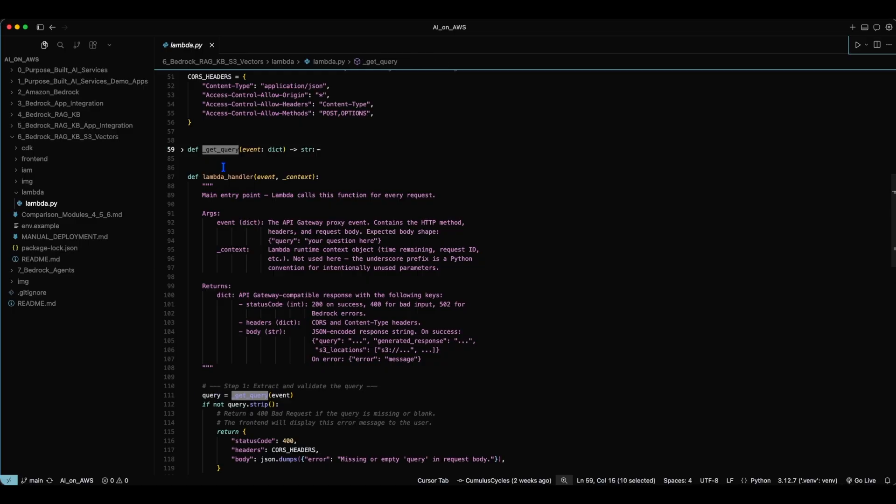
left_click(182, 150)
double_click(210, 304)
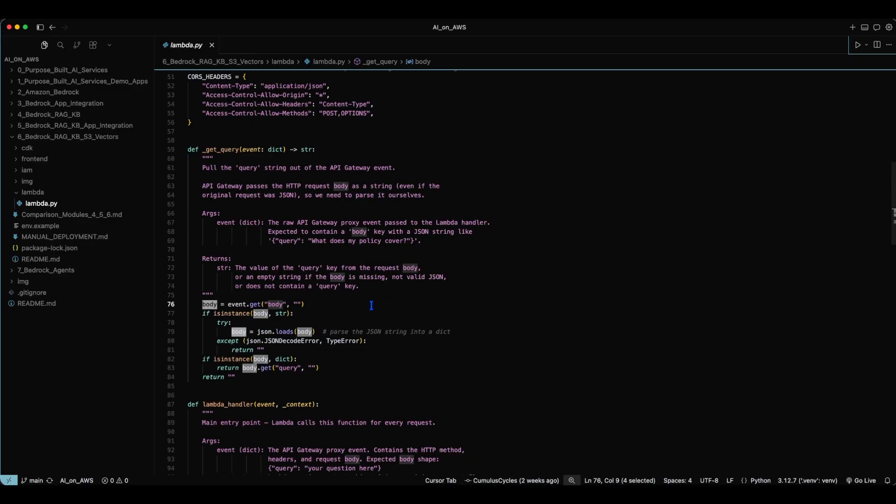
double_click(288, 368)
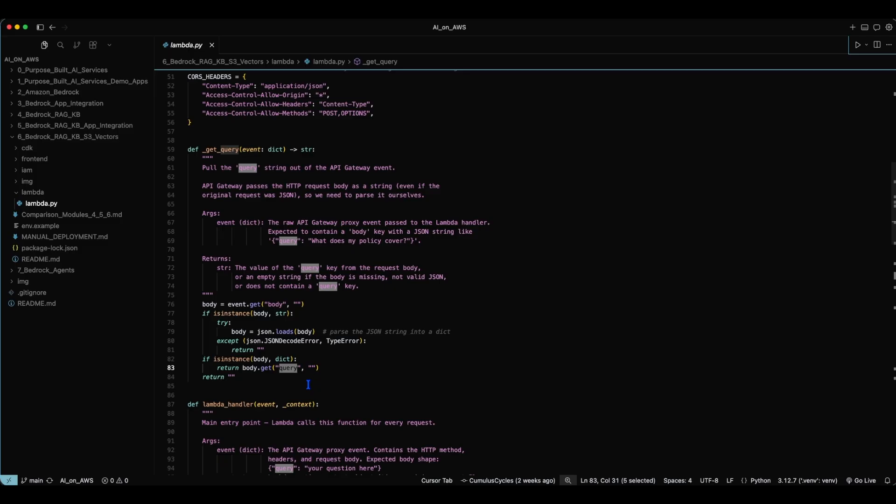
- Examine the retrieve_and_generate call in lambda_handler, including its query input, KNOWLEDGE_BASE type, knowledge base ID and model ARN
scroll(308, 384, "down", 20)
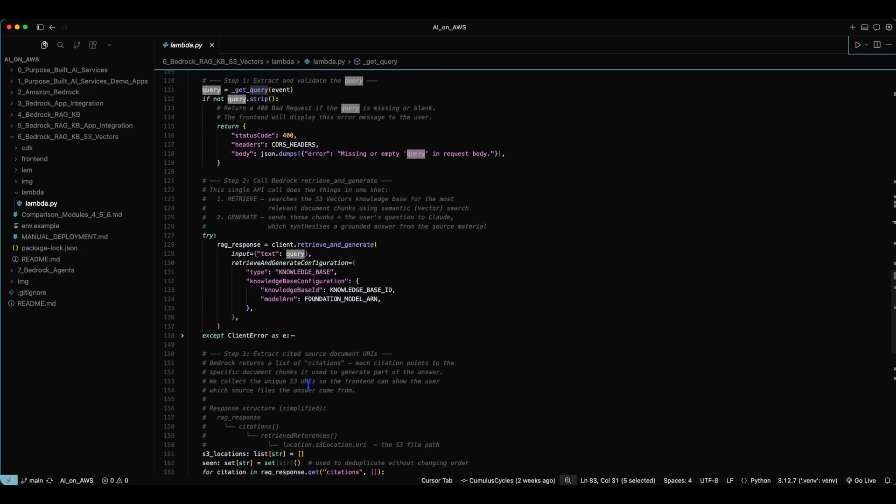
double_click(208, 235)
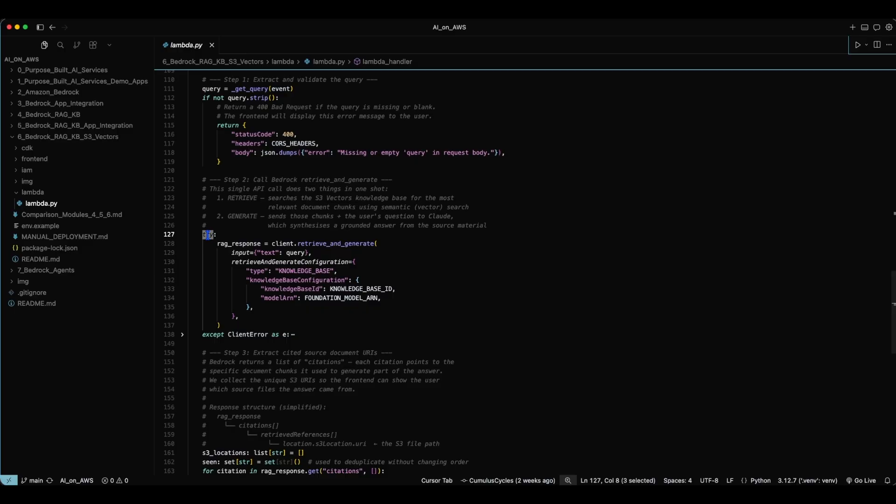
double_click(294, 252)
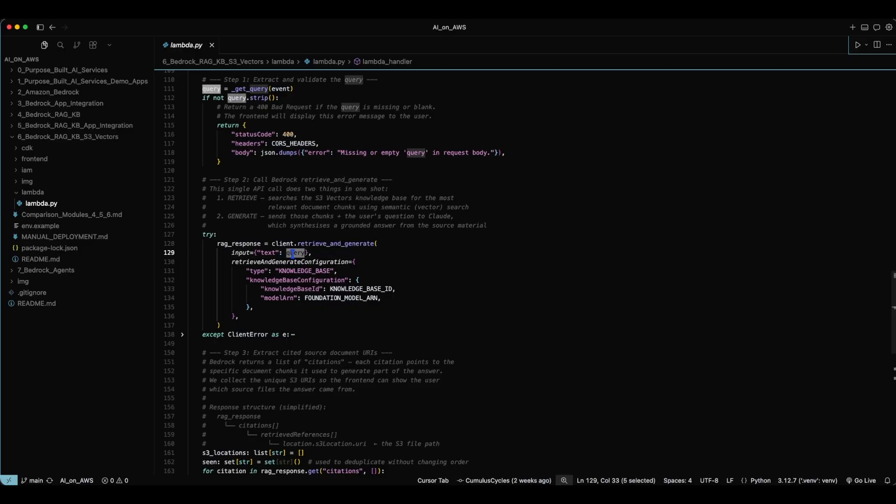
double_click(241, 253)
double_click(261, 262)
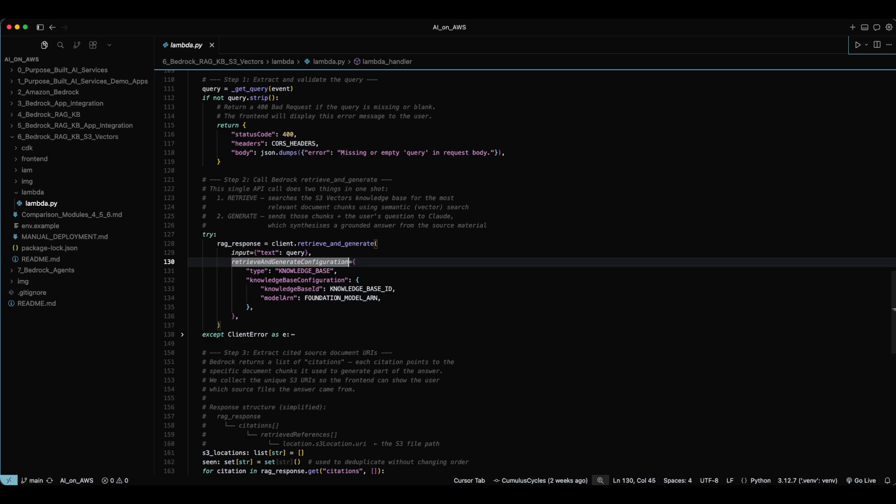
double_click(311, 270)
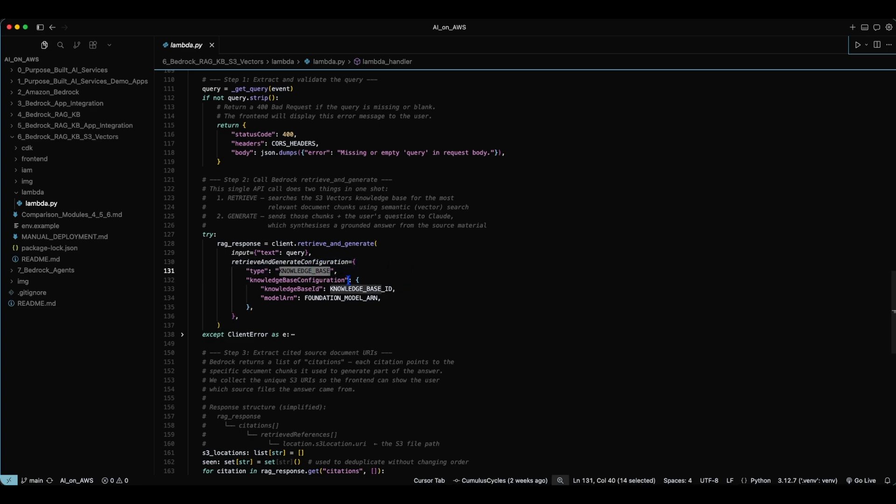
double_click(344, 280)
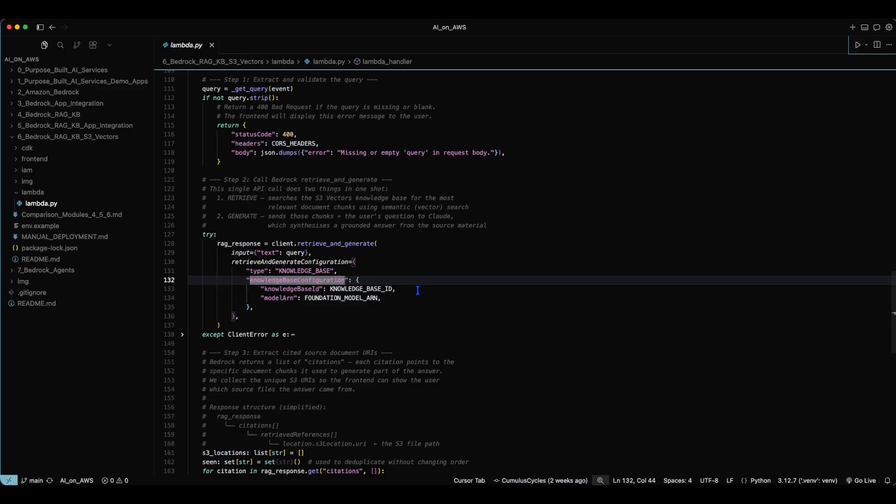
double_click(371, 290)
double_click(368, 299)
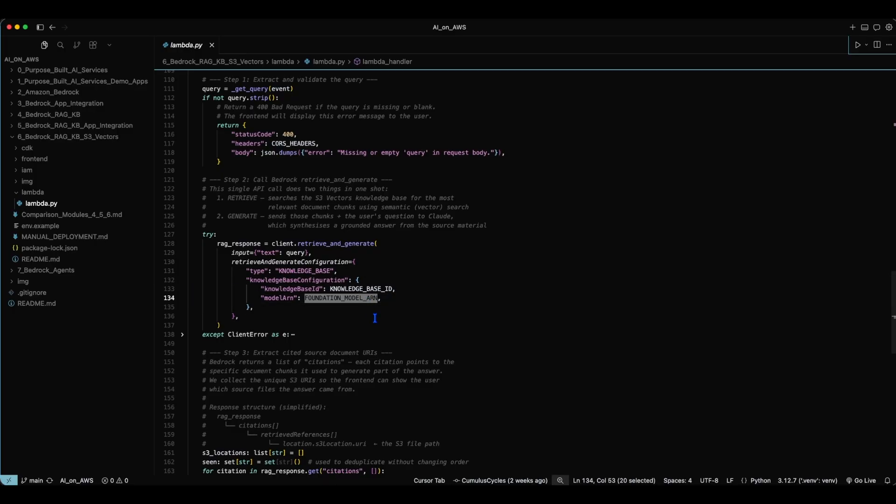
- Examine how lambda_handler extracts the cited S3 URIs from the citations and builds the result with query and generated_response
scroll(375, 317, "down", 10)
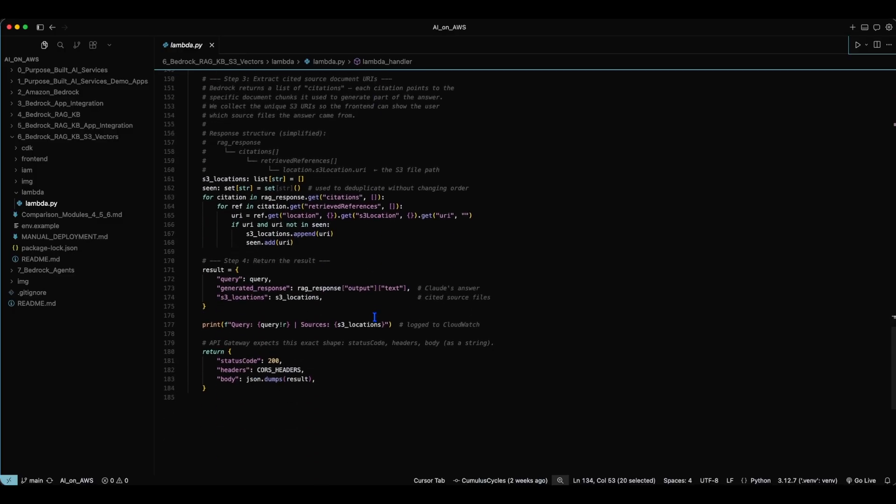
double_click(343, 197)
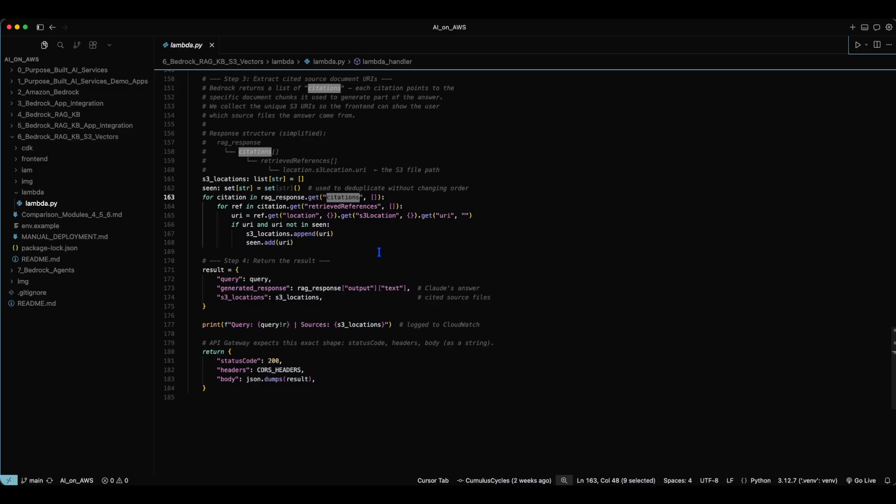
double_click(299, 272)
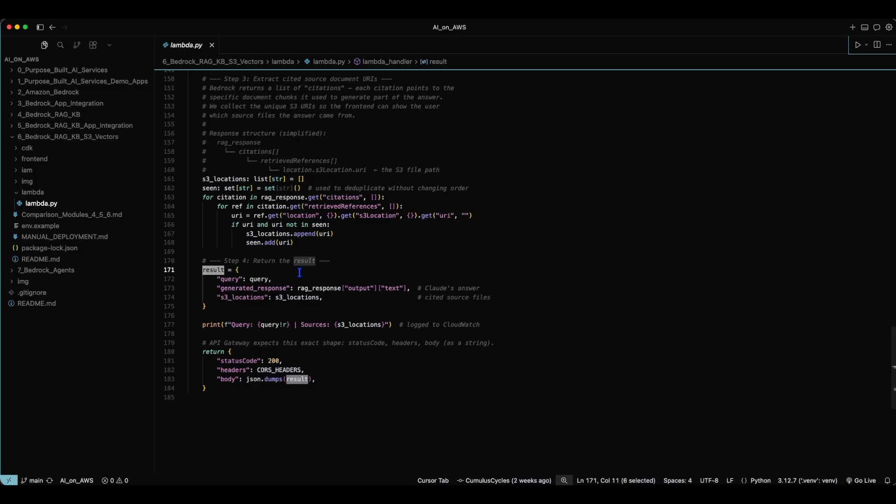
double_click(229, 280)
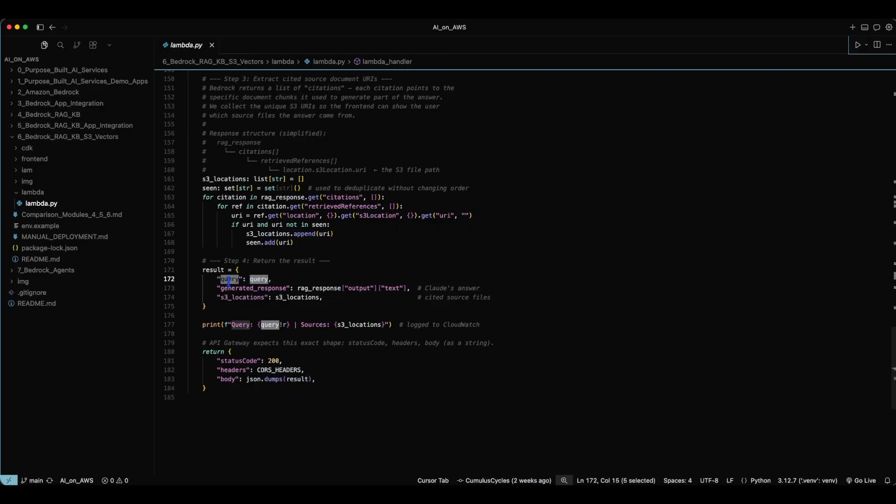
double_click(243, 289)
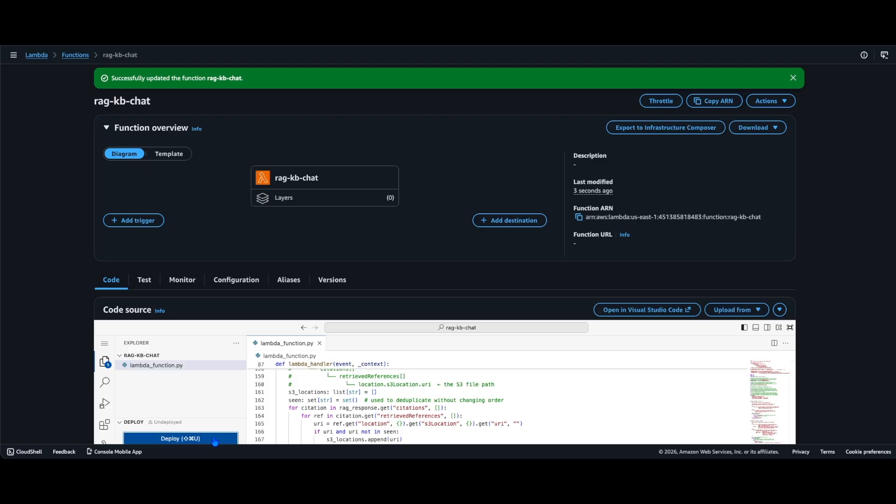
- Switch to the rag-kb-chat function in the Lambda console and name a new test event chatTest
left_click(154, 280)
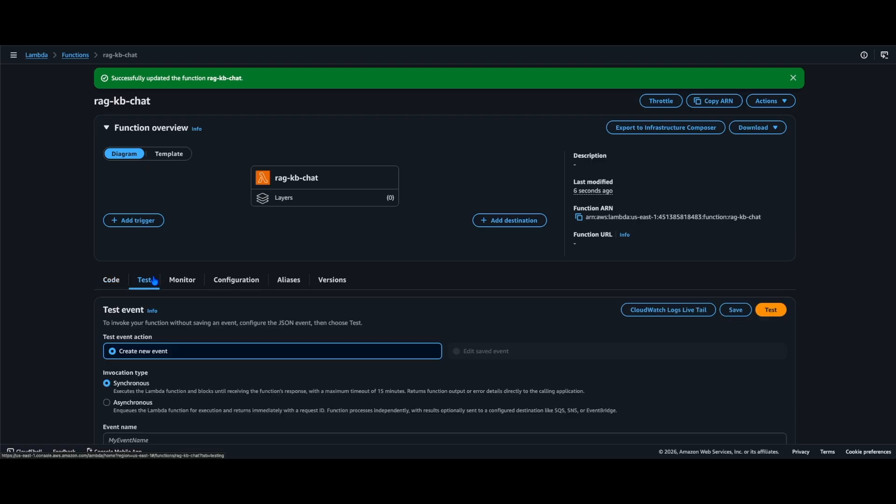
scroll(153, 280, "down", 5)
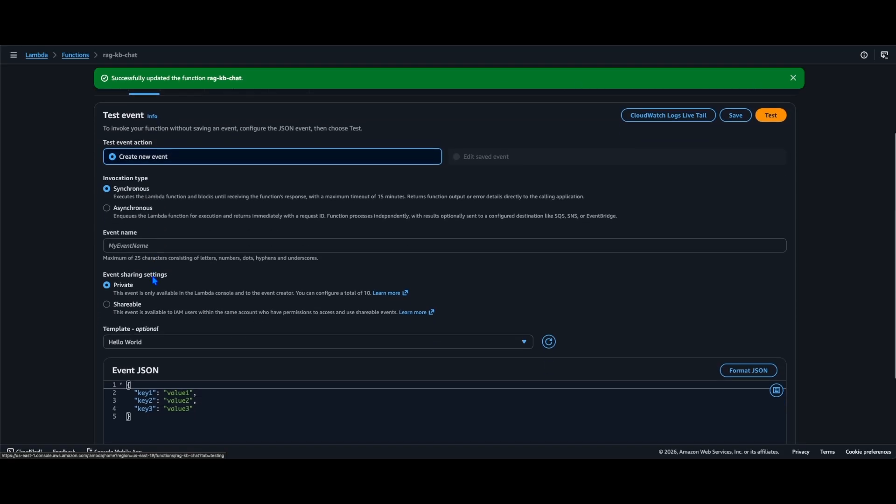
left_click(183, 226)
type("chatTest")
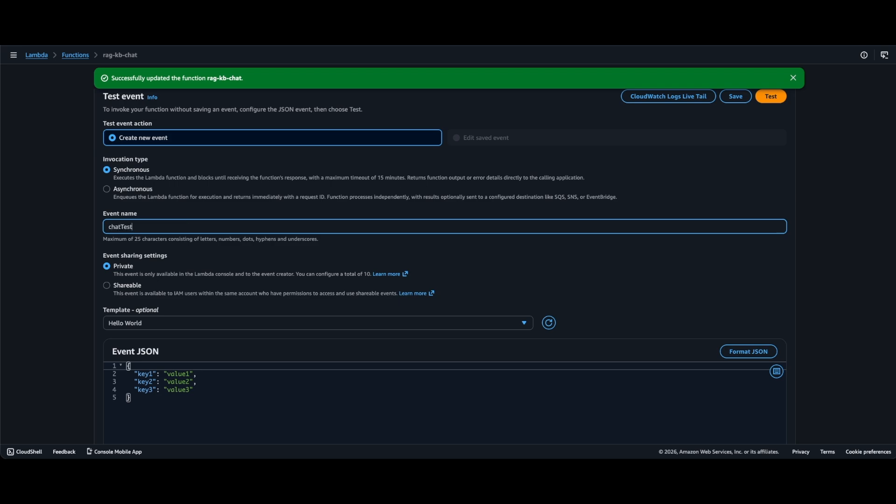
- Replace the event JSON with the guide's Step 8 body {"body": "{\"query\": \"What is AI Agent Insure?\"}"} and save the test event
left_click(168, 397)
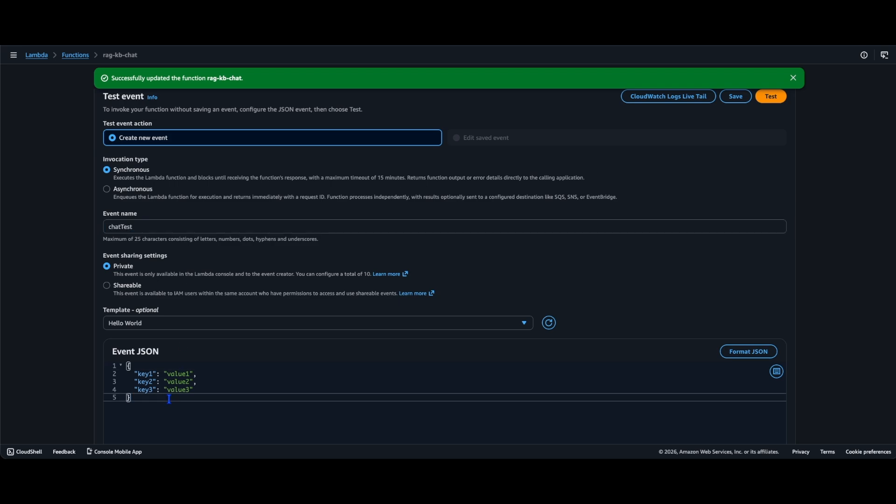
key("ctrl+a")
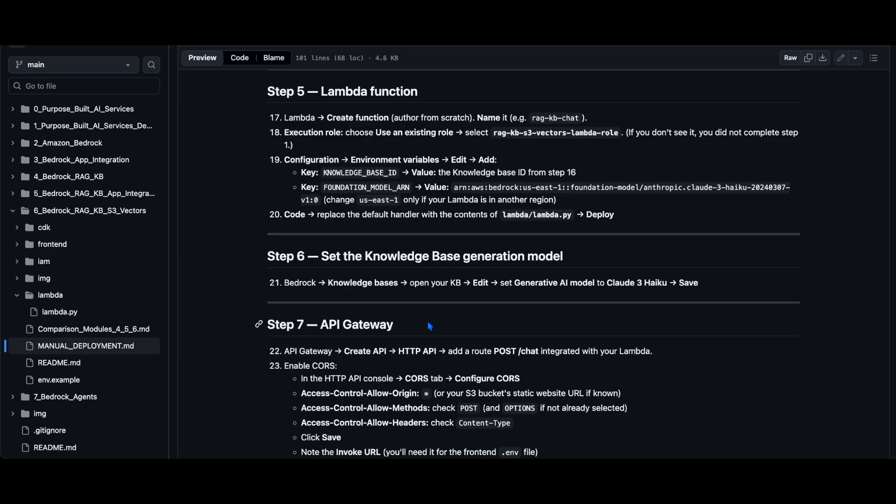
scroll(430, 325, "down", 5)
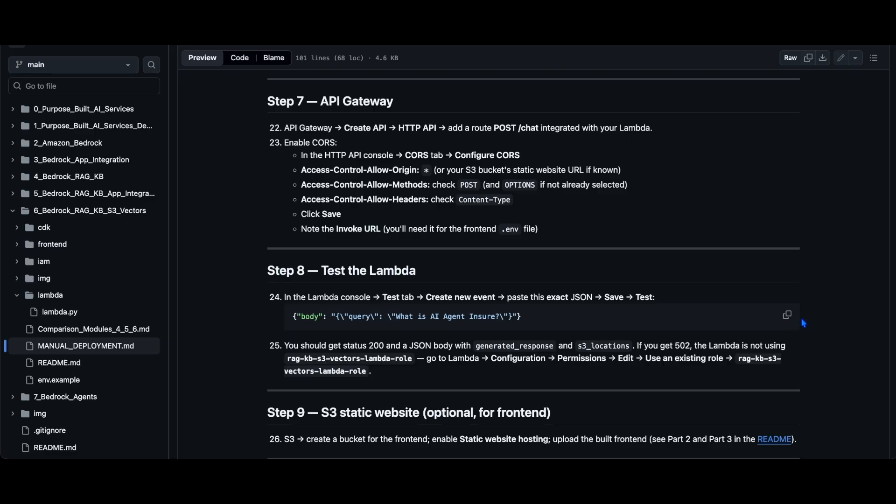
left_click(788, 315)
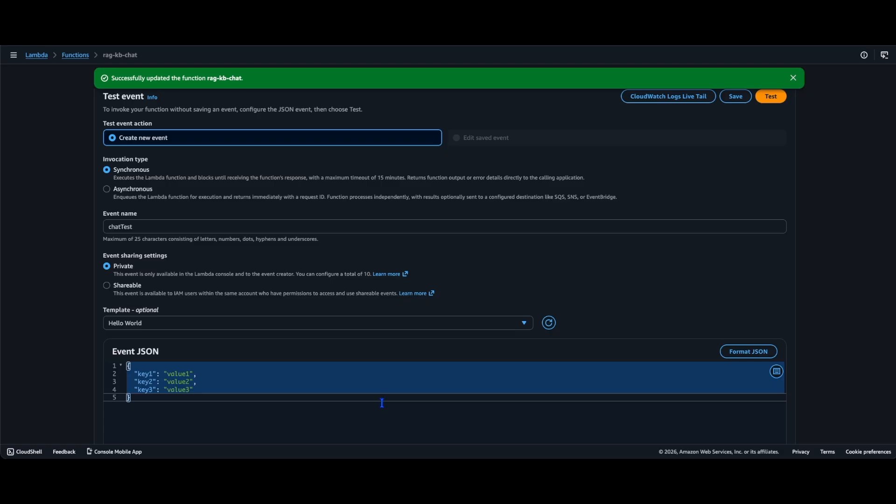
key("ctrl+v")
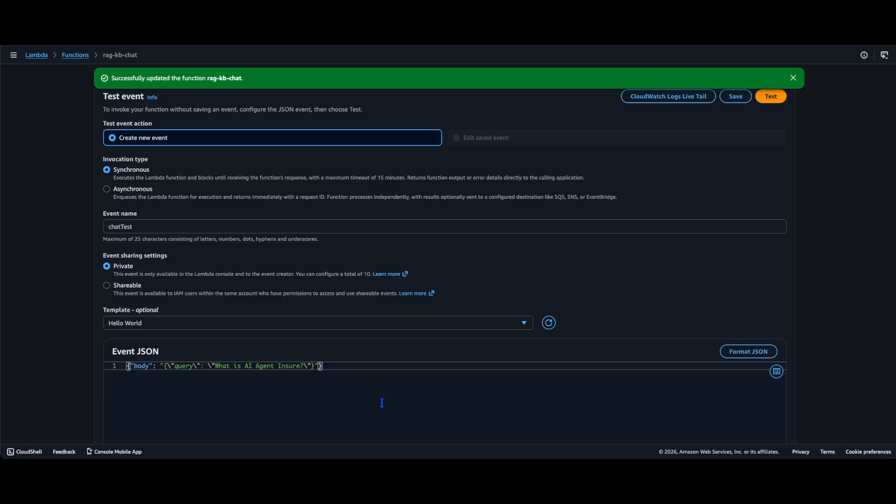
left_click(728, 96)
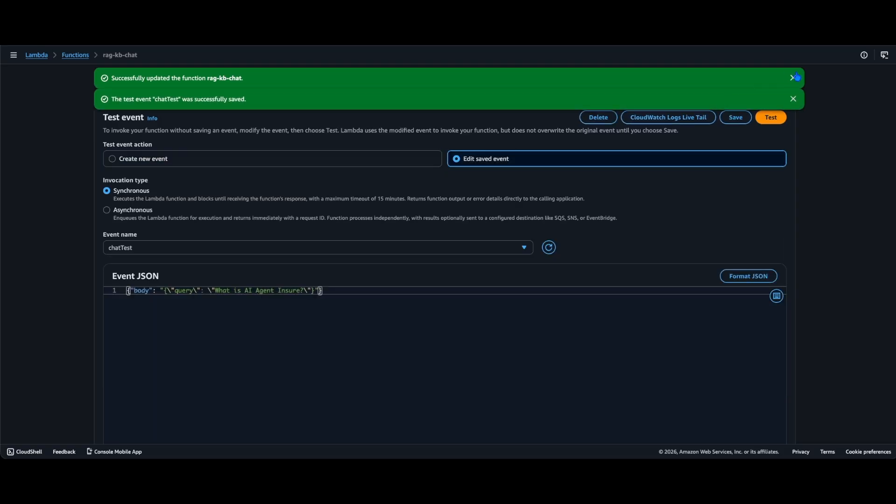
- Dismiss the notifications, run the chatTest event and expand its execution details to read the response body
left_click(793, 78)
left_click(793, 78)
left_click(770, 285)
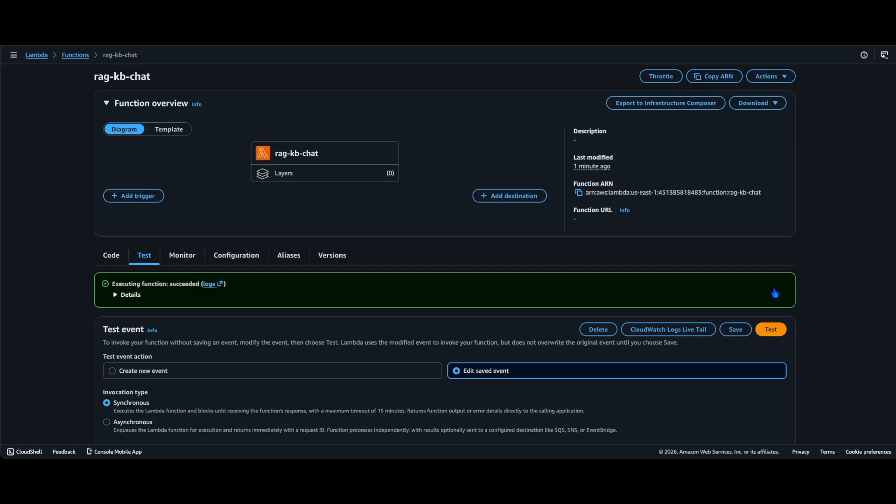
left_click(122, 294)
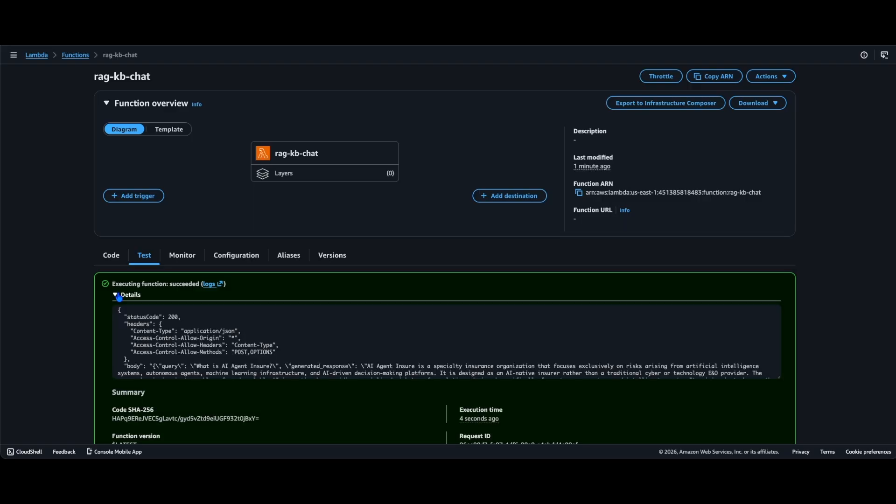
scroll(804, 414, "down", 2)
scroll(805, 415, "down", 2)
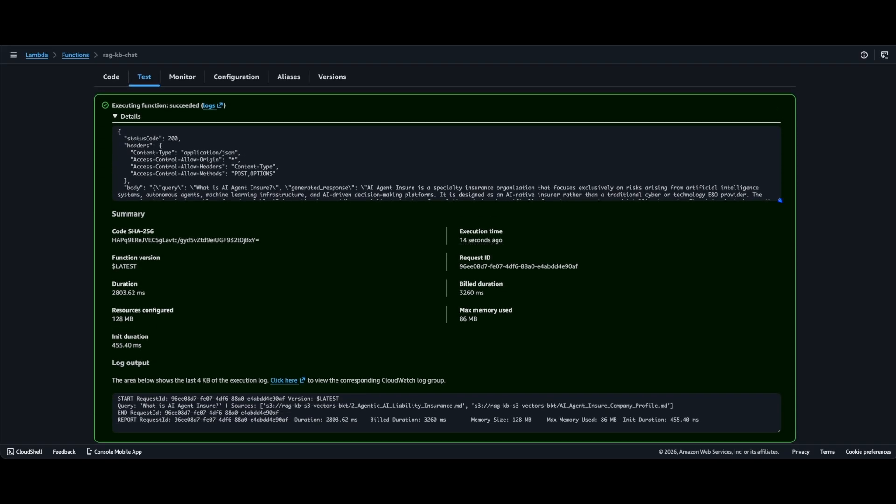
left_click_drag(779, 199, 773, 236)
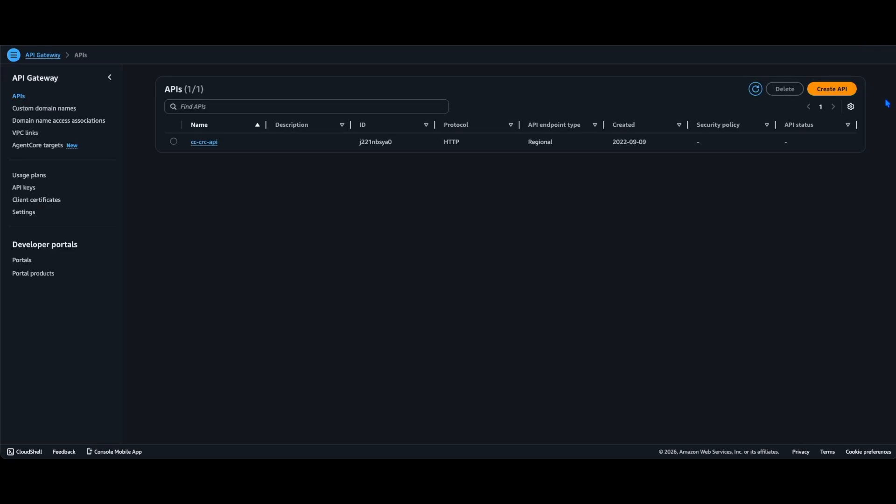
- In the API Gateway console, create an HTTP API named chat without adding an integration, keeping the IPv4 address type
left_click(841, 91)
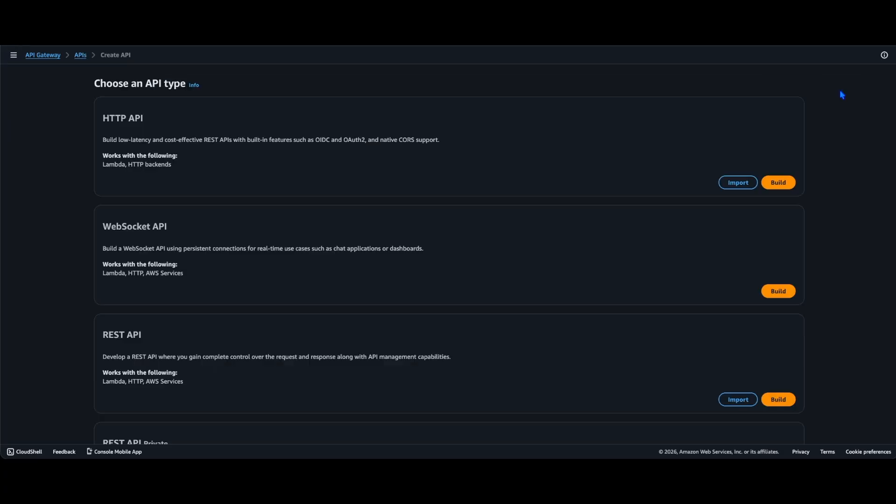
left_click(779, 183)
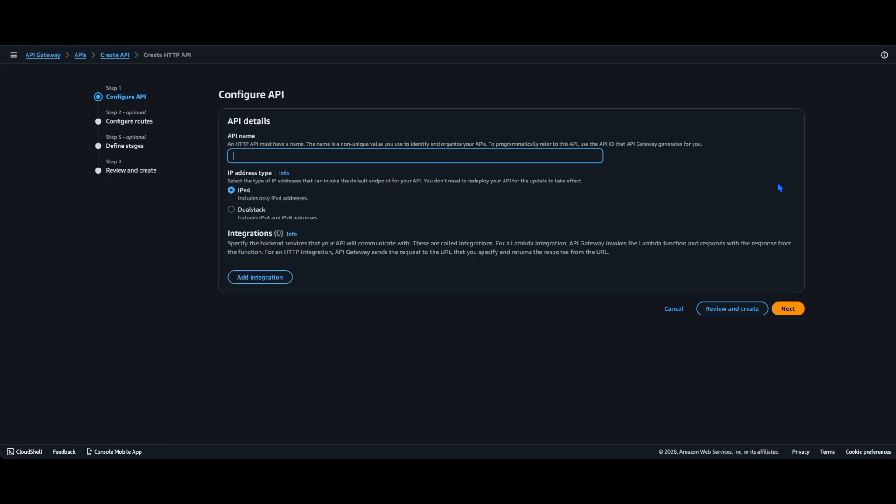
type("chat")
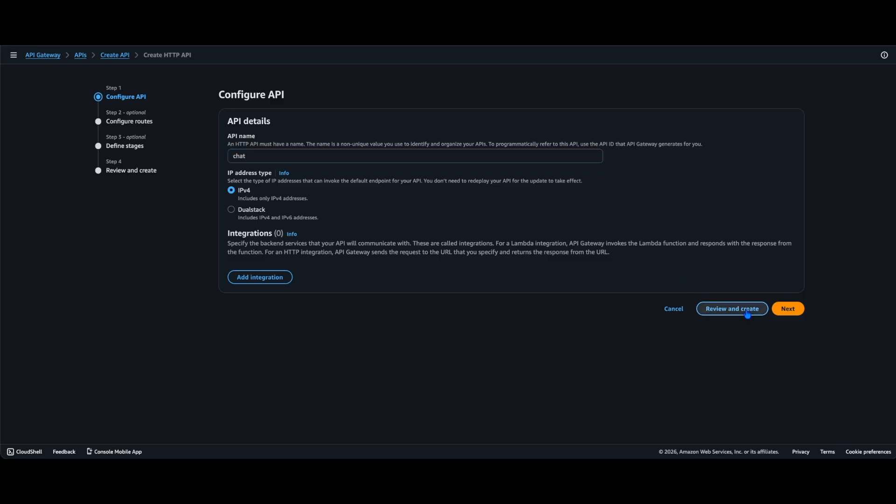
left_click(749, 309)
left_click(791, 351)
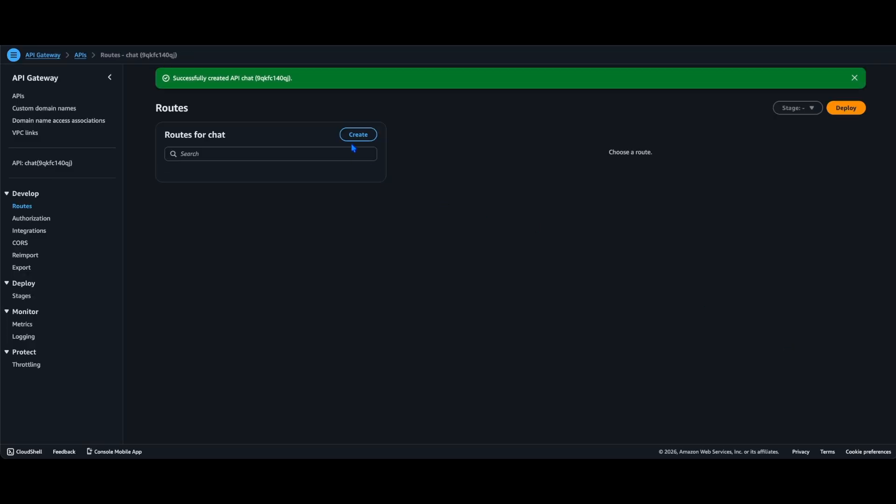
- Create a route with the POST method and the path /chat in the chat API
left_click(358, 136)
left_click(264, 172)
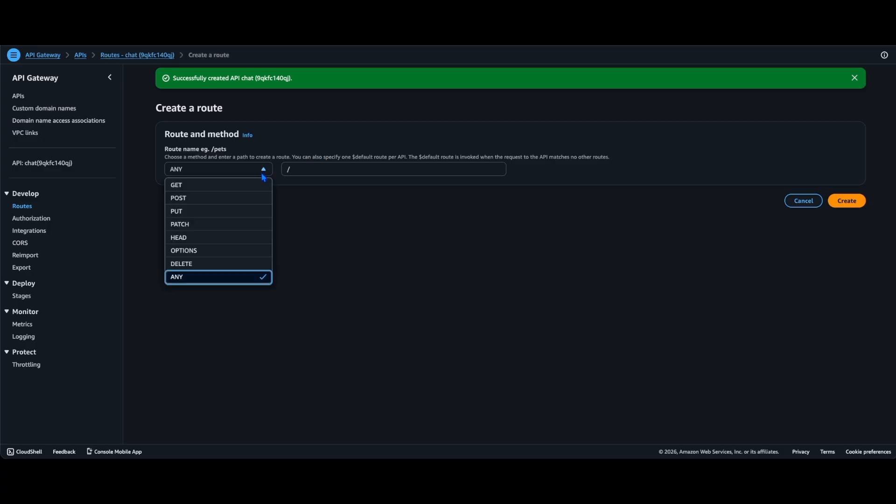
left_click(243, 198)
left_click(312, 173)
type("/chat")
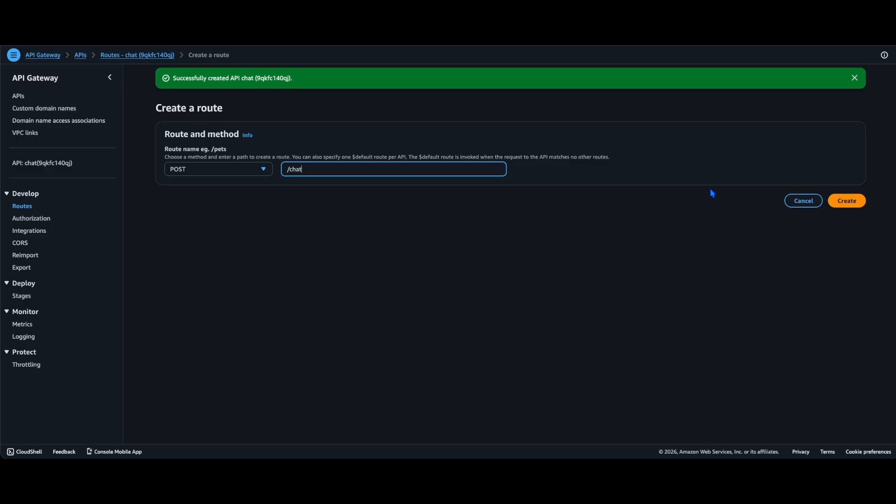
left_click(839, 204)
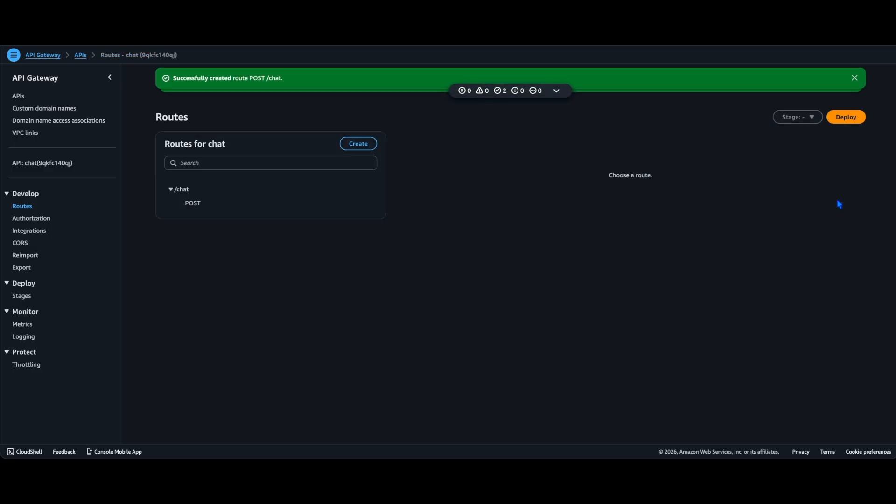
- Create a Lambda function integration for the POST /chat route, targeting the rag-kb-chat function in us-east-1
left_click(198, 204)
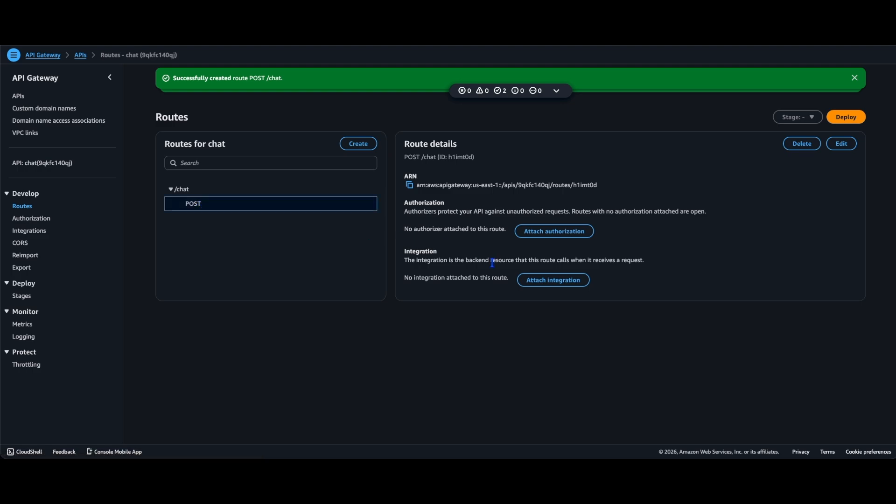
left_click(535, 281)
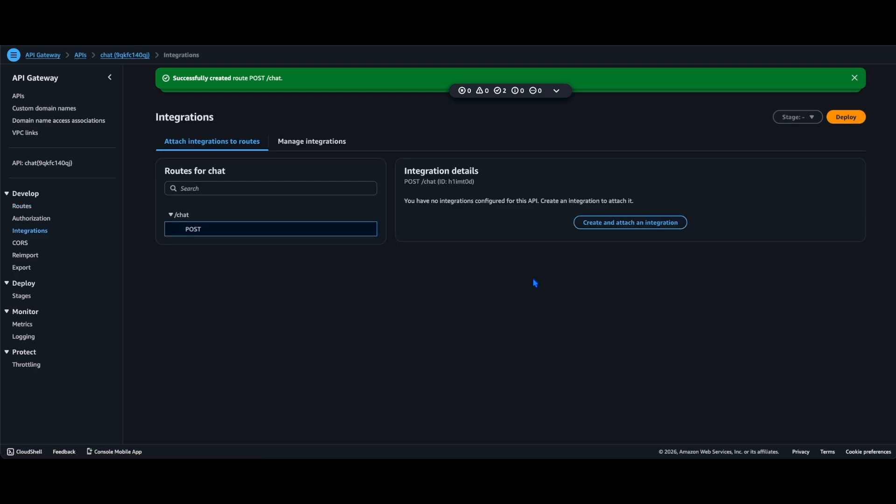
left_click(627, 224)
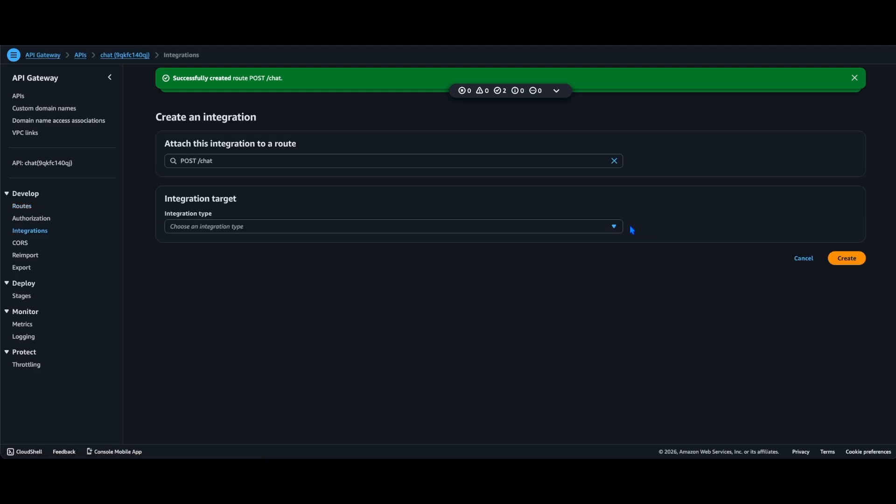
left_click(598, 227)
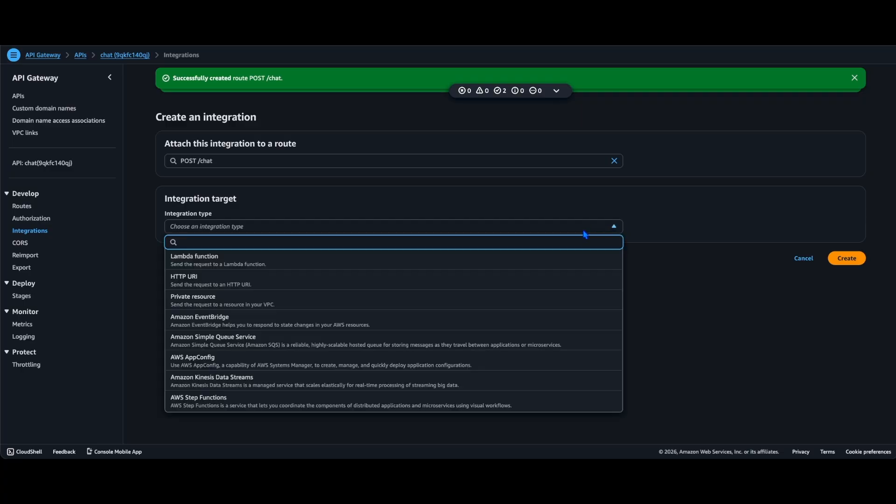
left_click(558, 261)
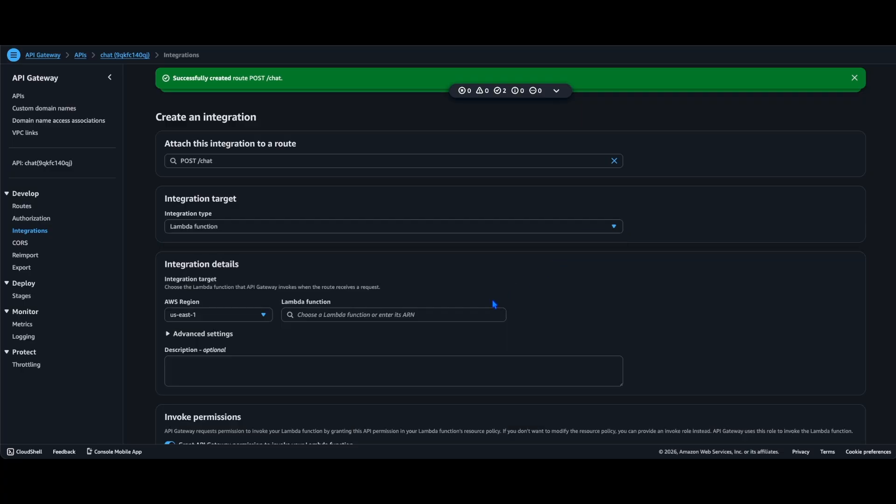
left_click(480, 312)
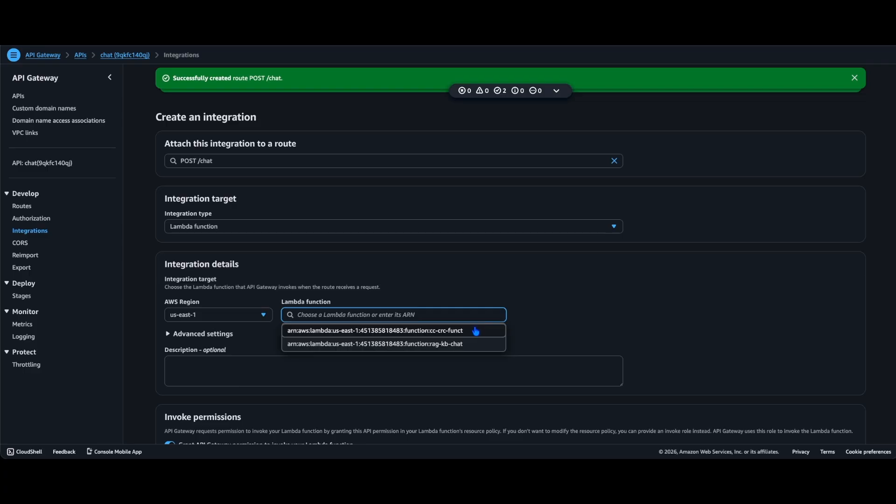
left_click(463, 345)
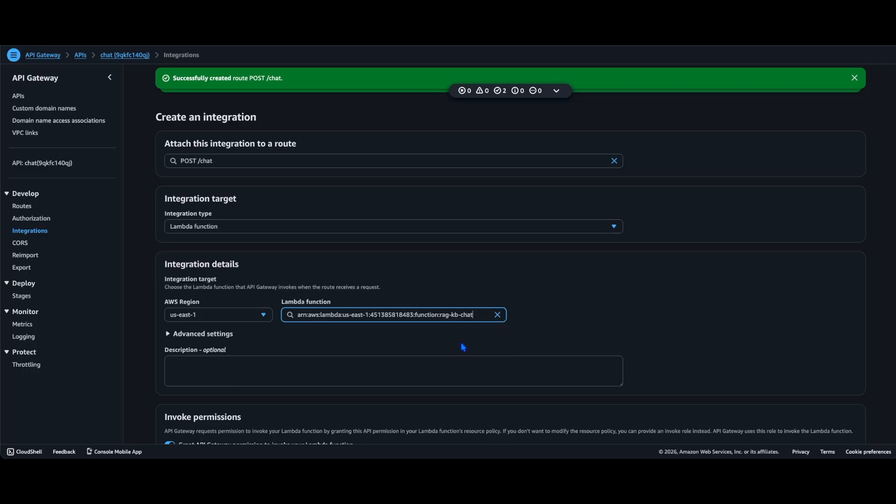
scroll(461, 342, "down", 1)
left_click(837, 420)
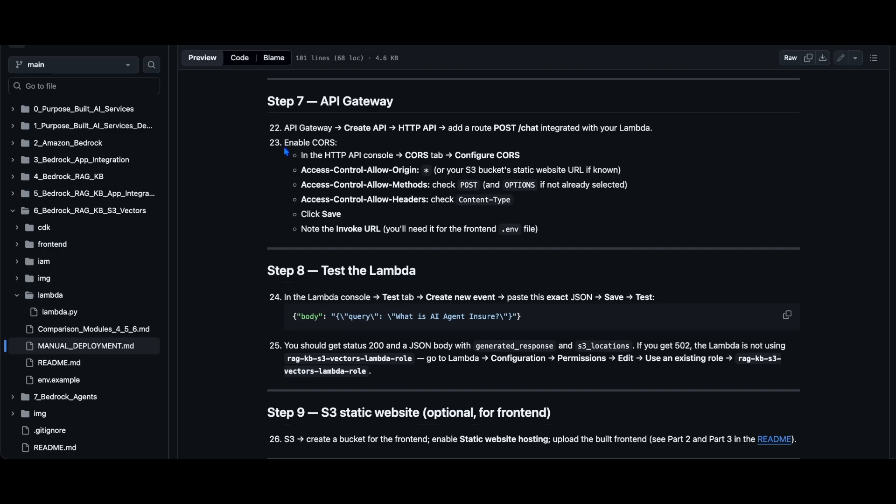
- Following the guide's Enable CORS section, configure the chat API's CORS with allowed origin * and allowed header content-type
left_click_drag(283, 142, 336, 143)
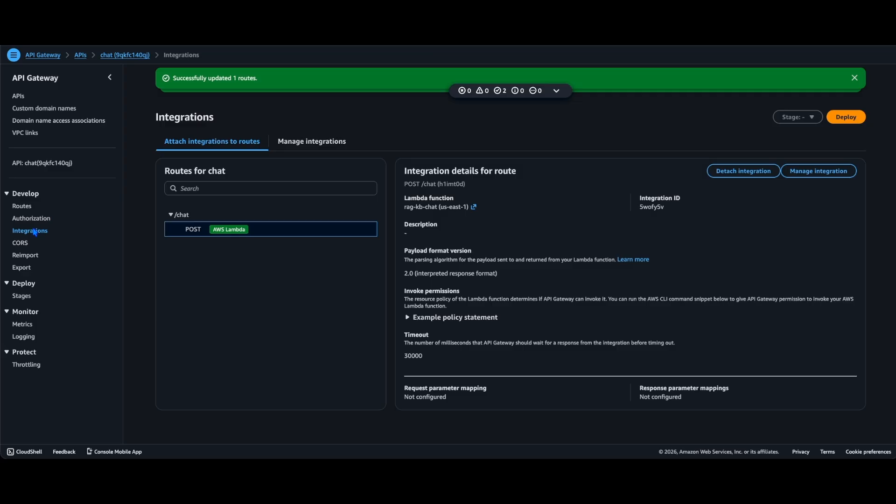
left_click(21, 244)
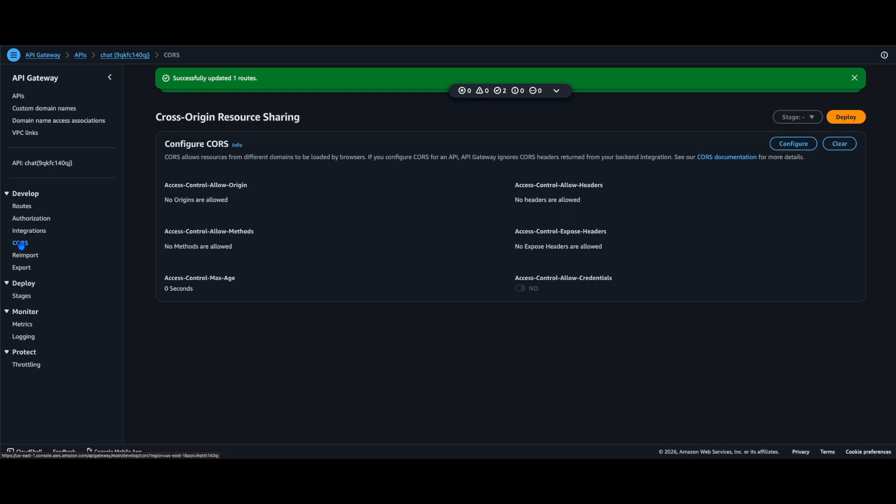
left_click(779, 143)
left_click(360, 196)
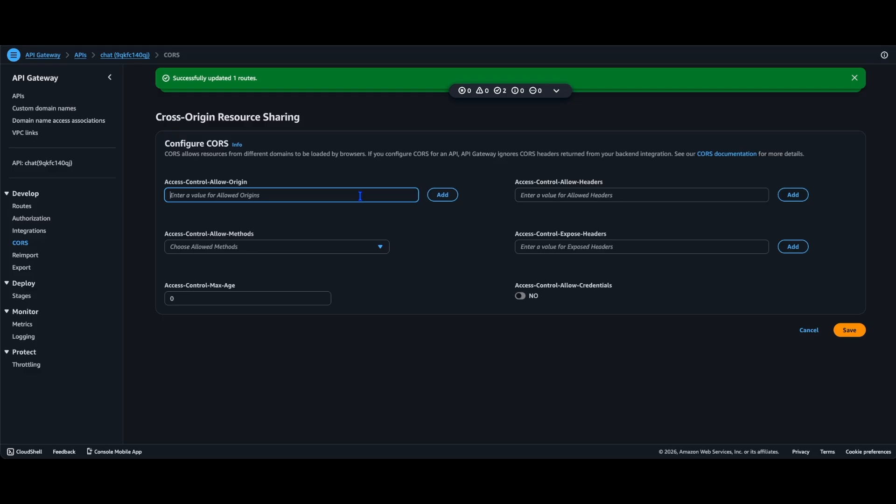
type("*")
left_click(443, 196)
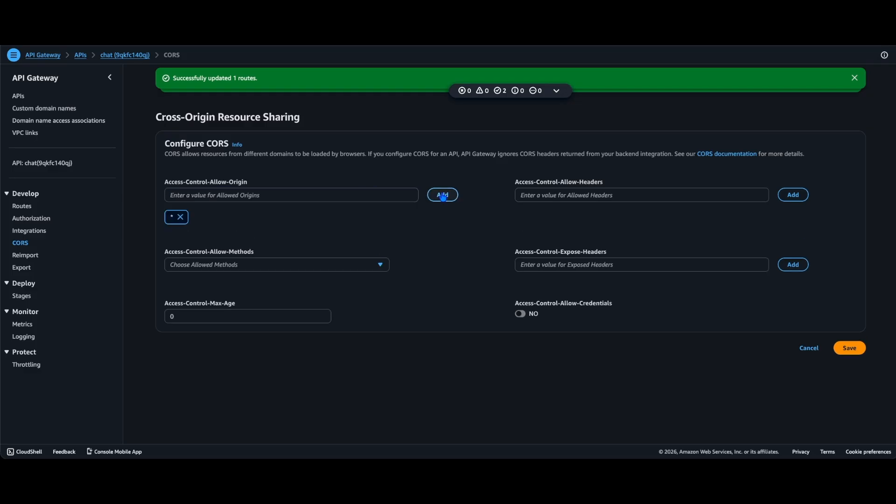
left_click(606, 195)
type("conten")
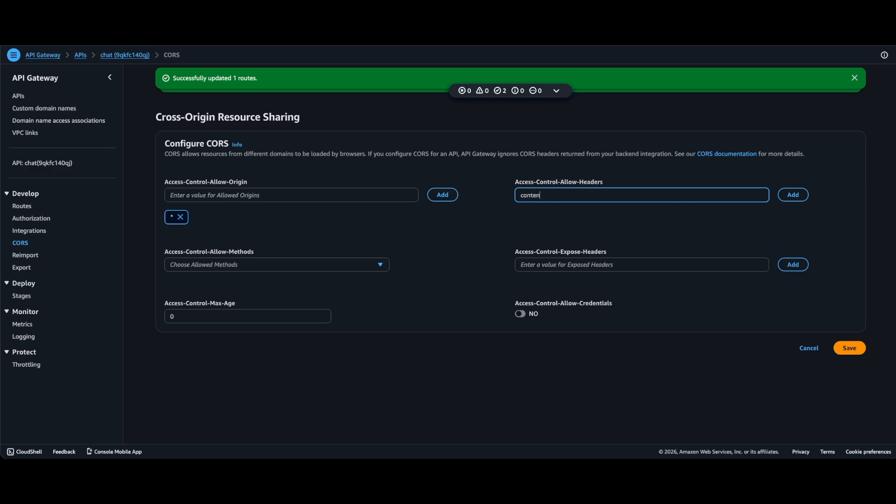
type("t-type")
left_click(790, 199)
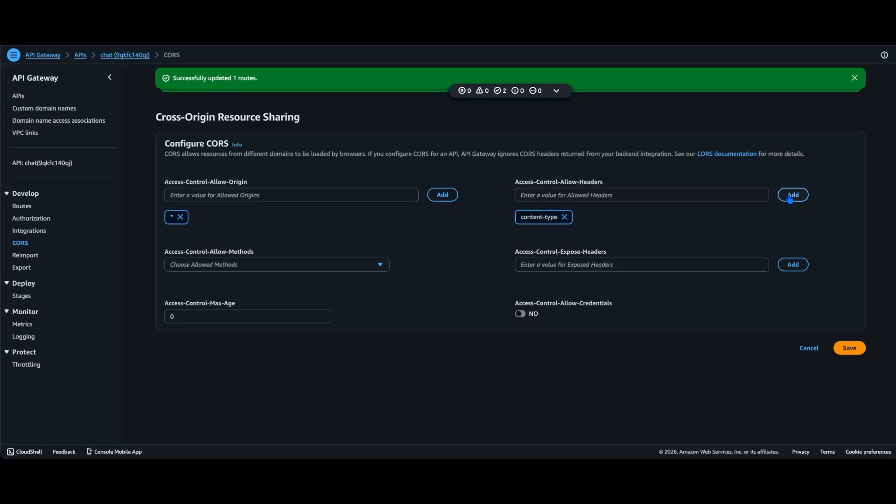
- Allow the POST and OPTIONS methods in the CORS configuration and save it
left_click(375, 270)
left_click(299, 294)
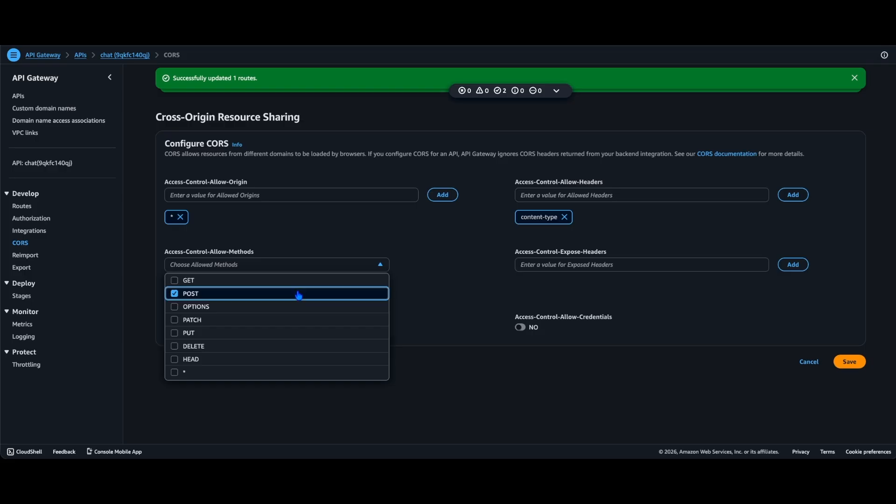
left_click(276, 306)
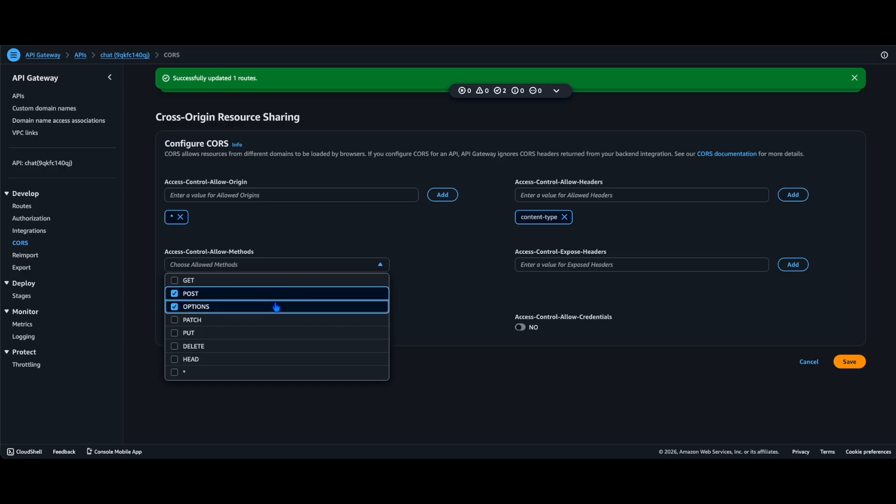
left_click(415, 311)
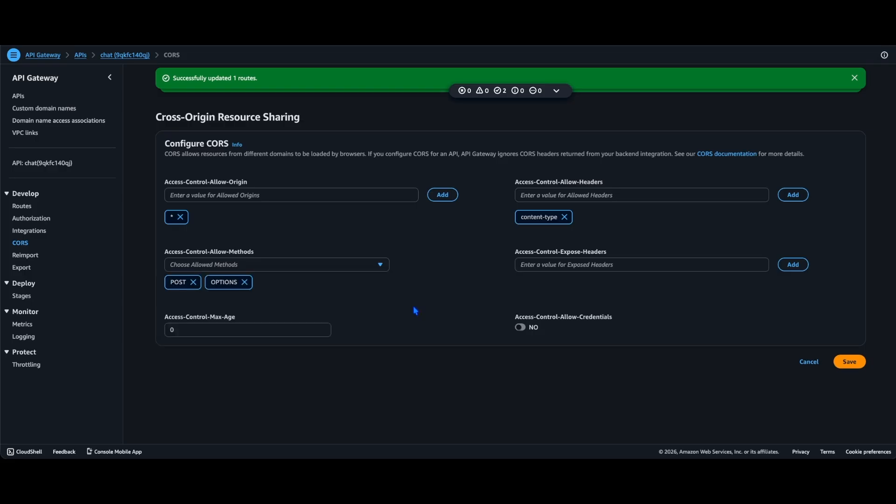
left_click(847, 363)
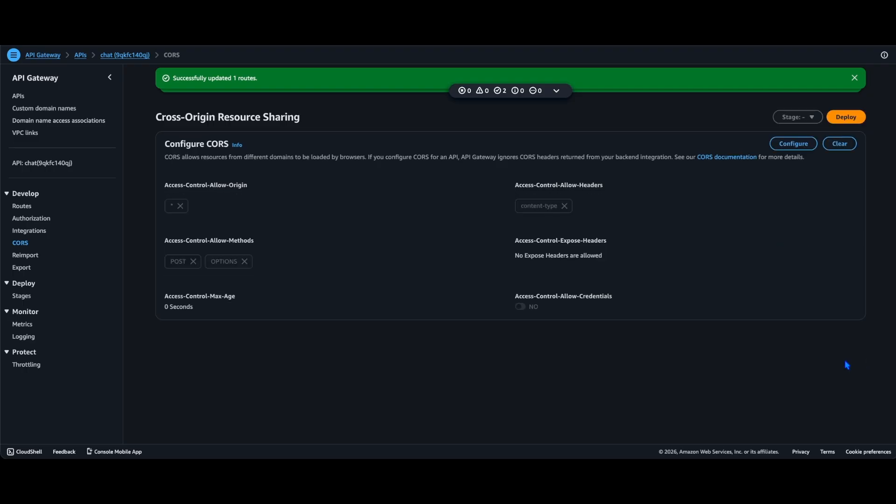
left_click(22, 298)
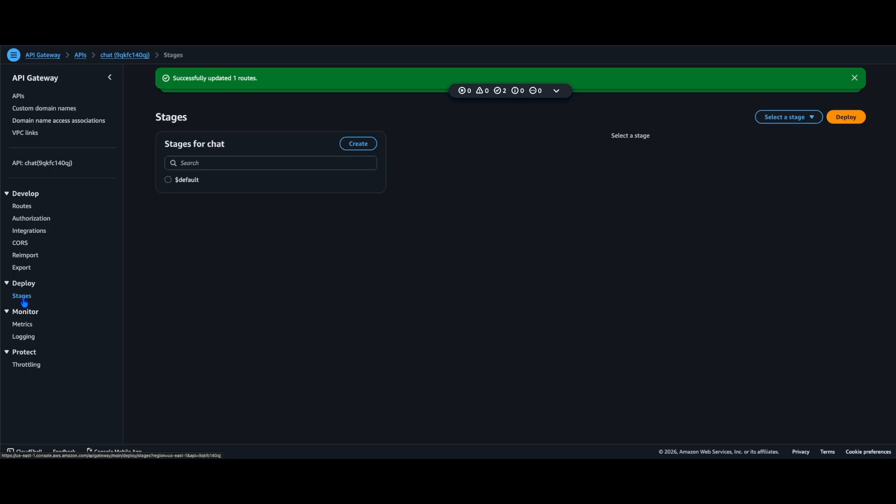
left_click(167, 180)
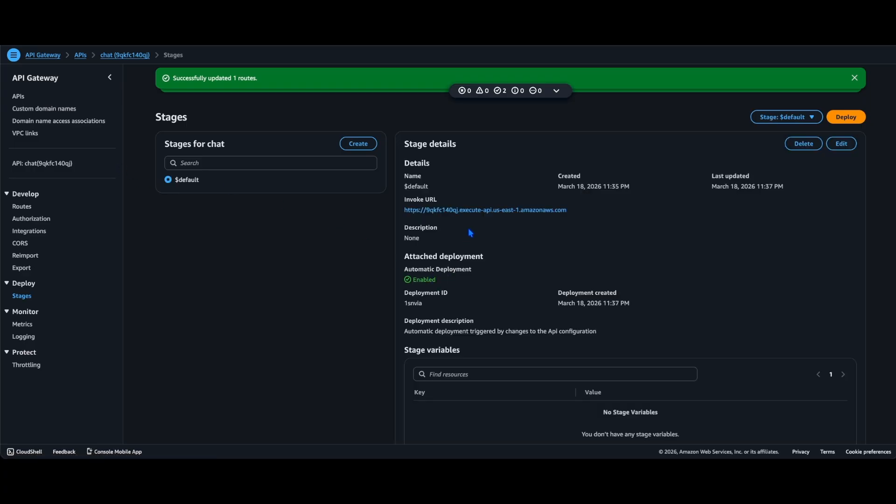
left_click_drag(570, 211, 405, 214)
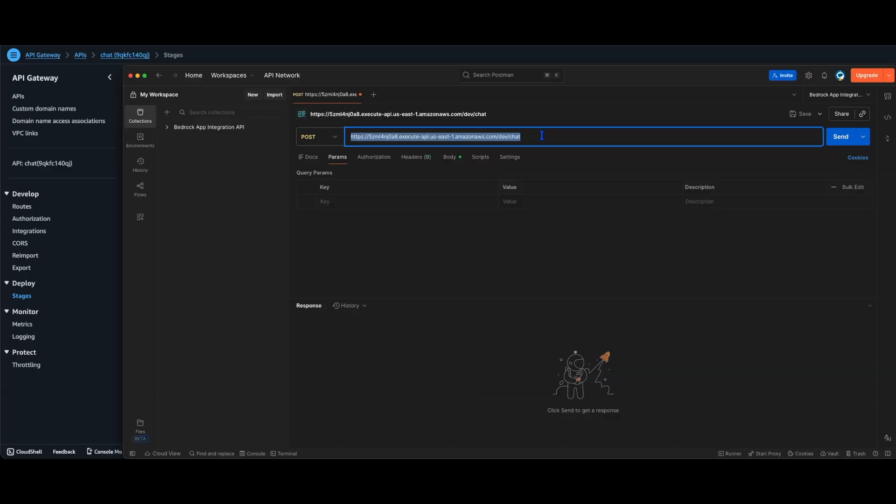
type("https://9qkfc140qj.execute-api.us-east-1.amazonaws.com")
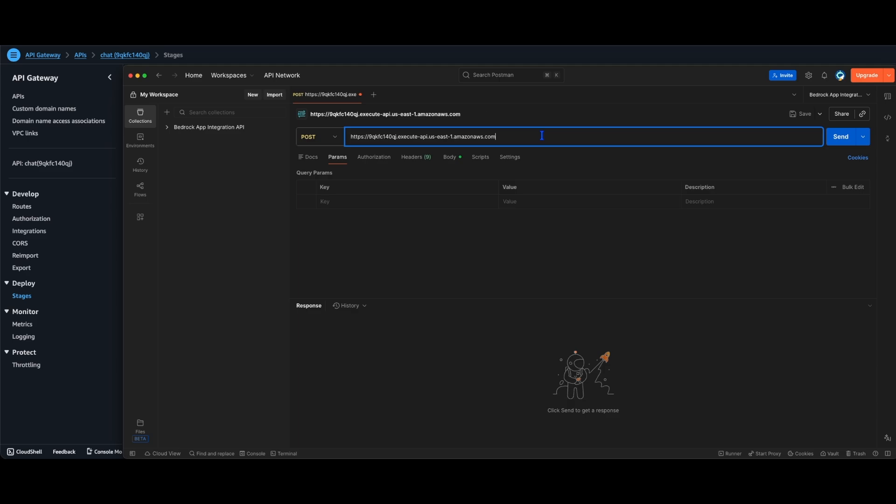
- Send the request with its raw JSON query body, append /chat to the URL and send it again
left_click(457, 160)
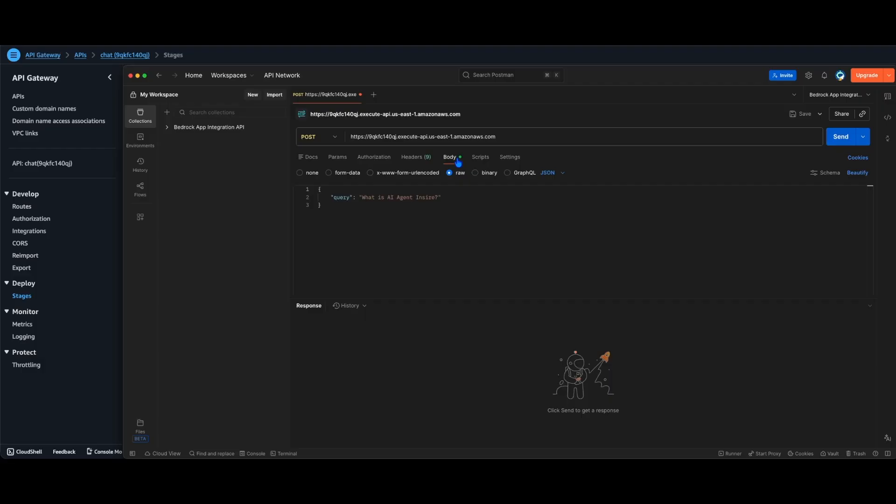
left_click(840, 137)
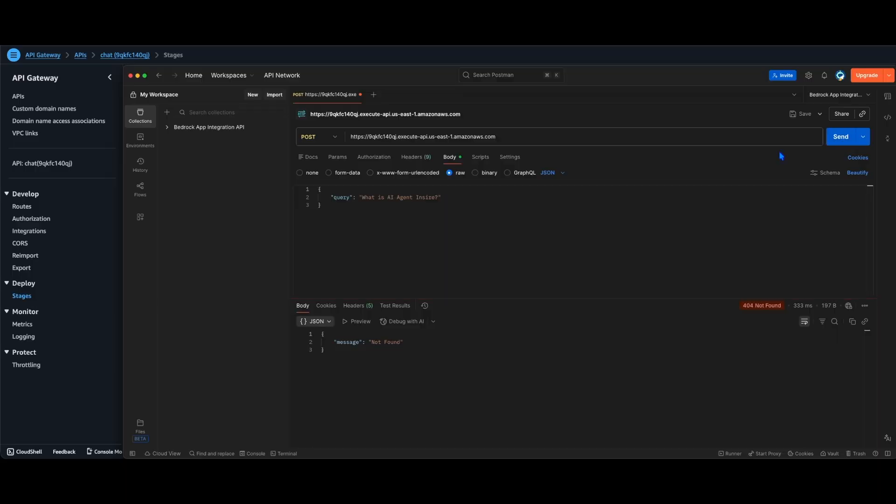
left_click(544, 140)
type("/chat")
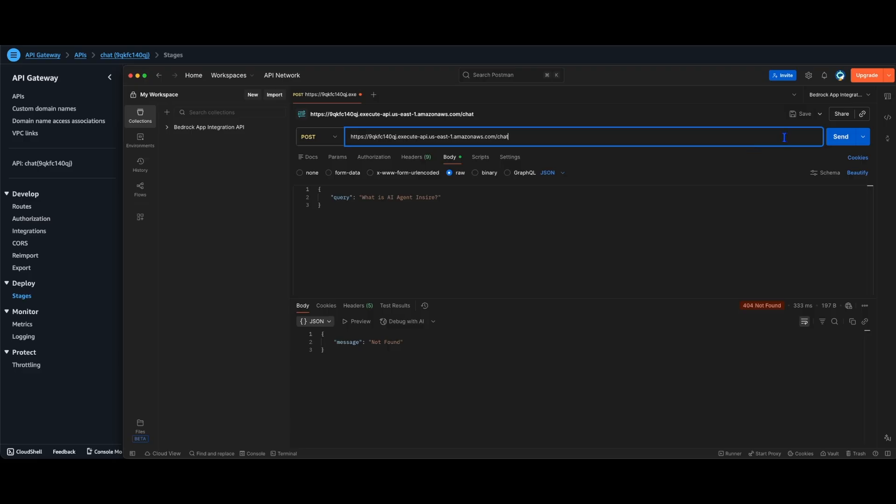
left_click(845, 142)
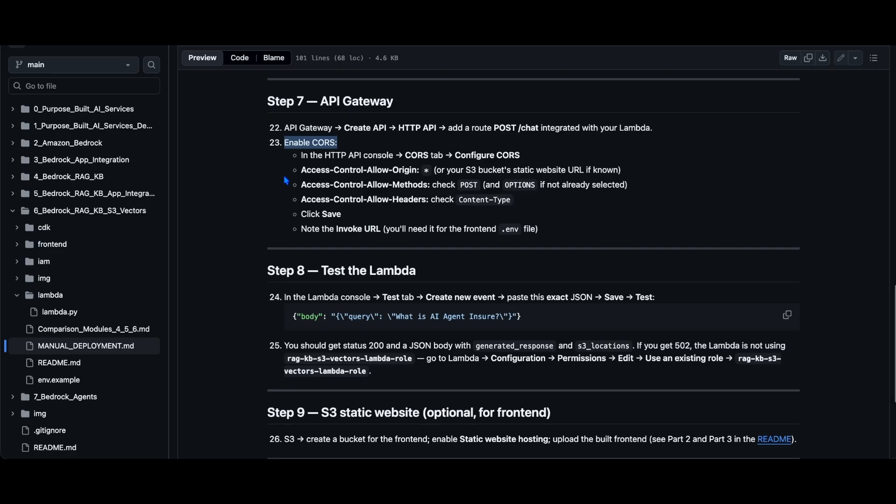
- Read on in the deployment guide, open the preview of the frontend's GETTING_STARTED.md and examine its prerequisites
scroll(284, 176, "down", 10)
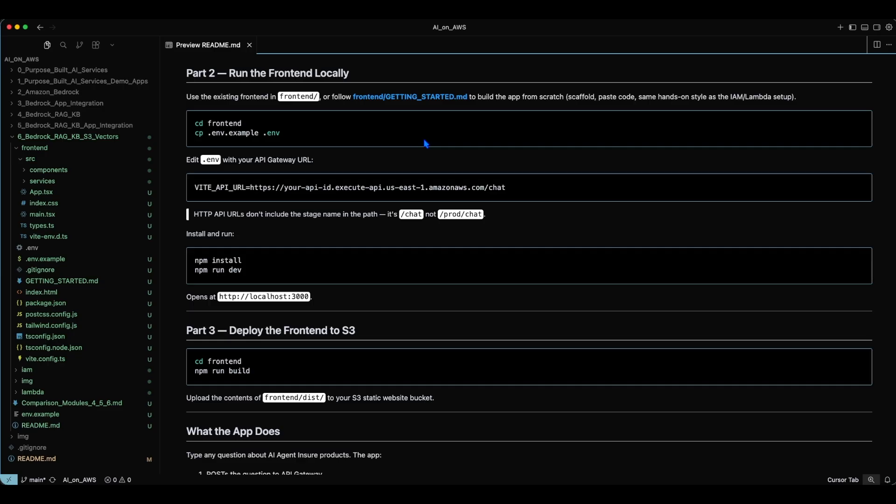
right_click(127, 286)
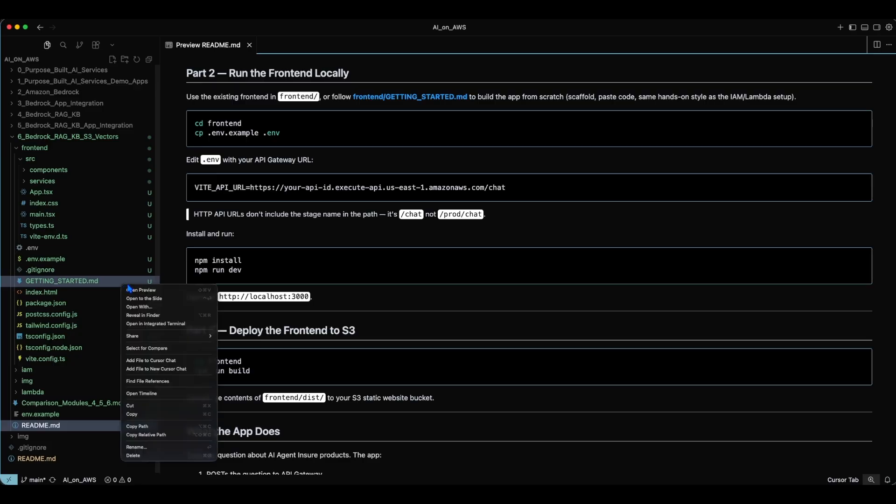
left_click(133, 290)
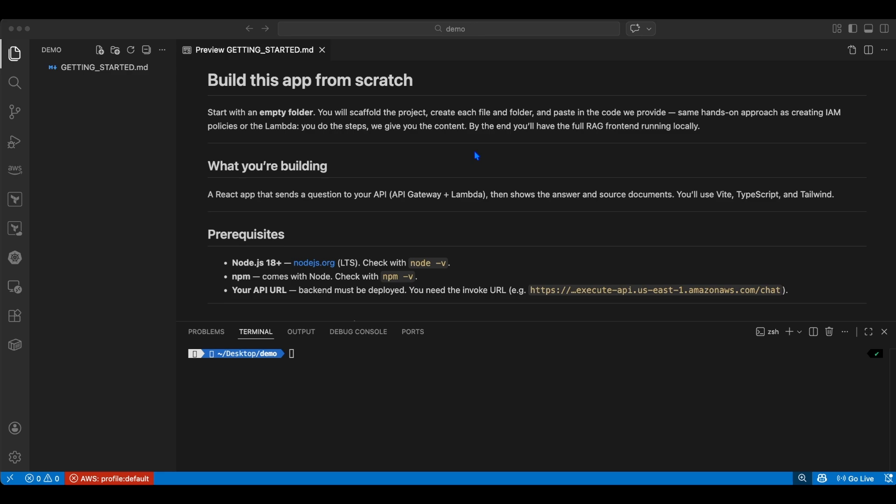
scroll(476, 156, "down", 5)
left_click_drag(232, 108, 286, 135)
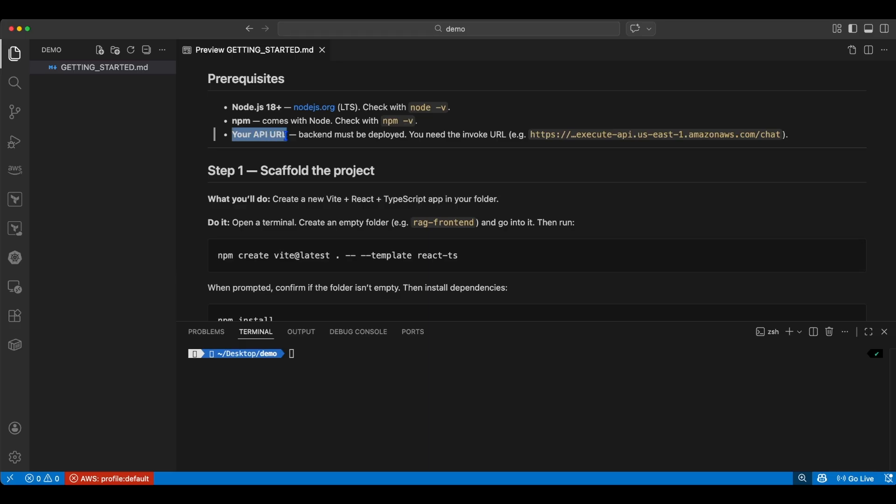
- Create a frontend folder inside demo and change into it with mkdir frontend && cd frontend
scroll(536, 219, "down", 3)
left_click(483, 381)
type("mkdir frontend && cd frontend")
key("Return")
- Scaffold the app with npm create vite@latest . -- --template react-ts, answering No to the Vite 8 beta and accepting the next default
left_click_drag(458, 160, 218, 158)
key("super+c")
left_click(506, 419)
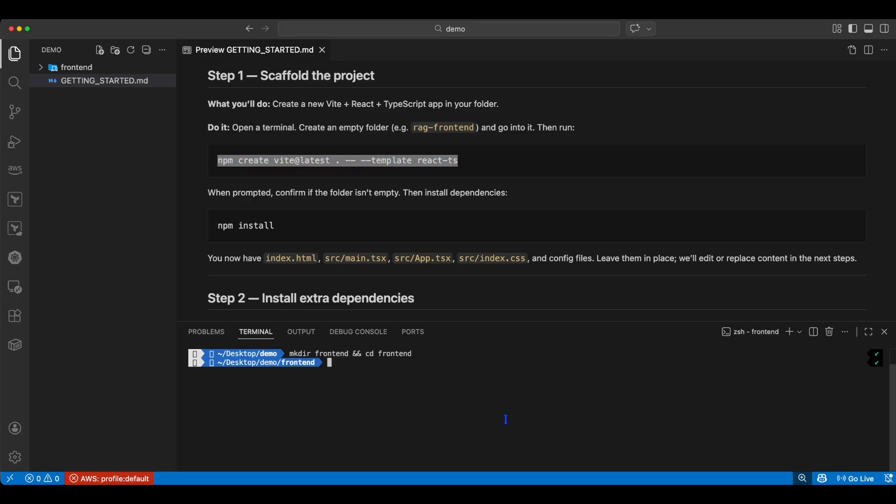
key("super+v")
key("Return")
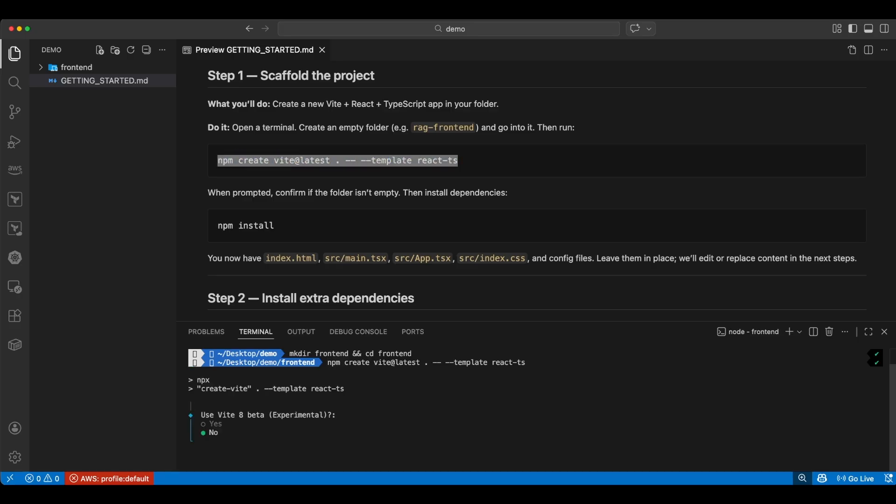
key("Return")
key("Return")
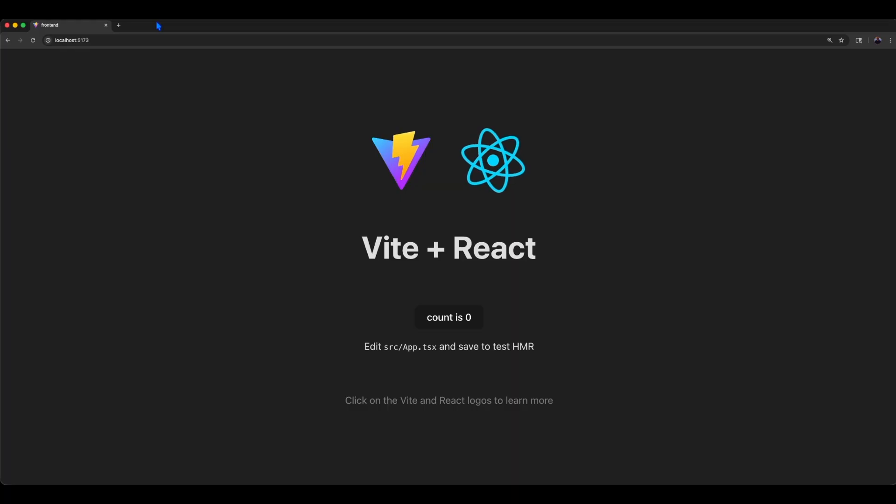
- Switch back to VS Code, stop the Vite dev server and run npm install react-markdown lucide-react in the frontend folder
key("super+Tab")
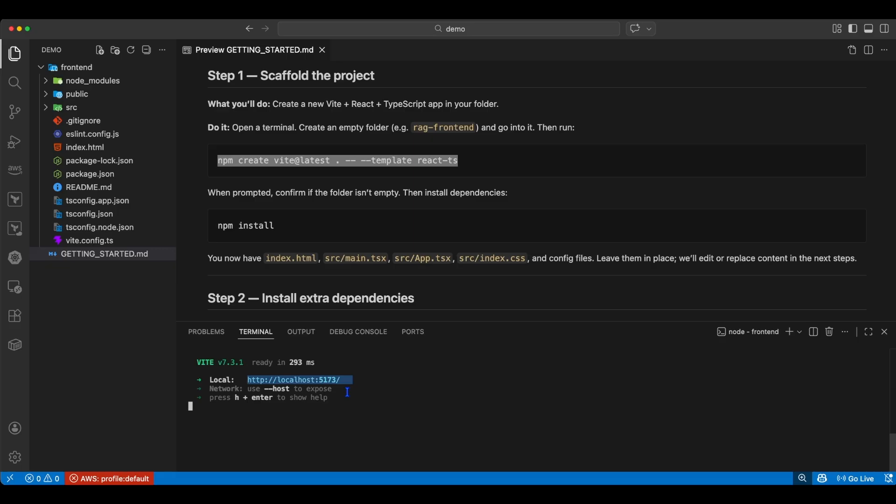
key("ctrl+c")
left_click_drag(275, 225, 218, 228)
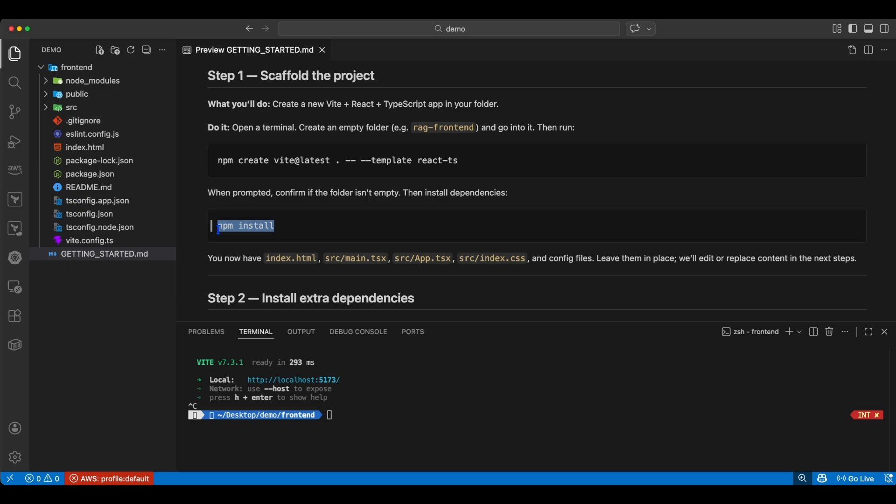
scroll(217, 230, "down", 8)
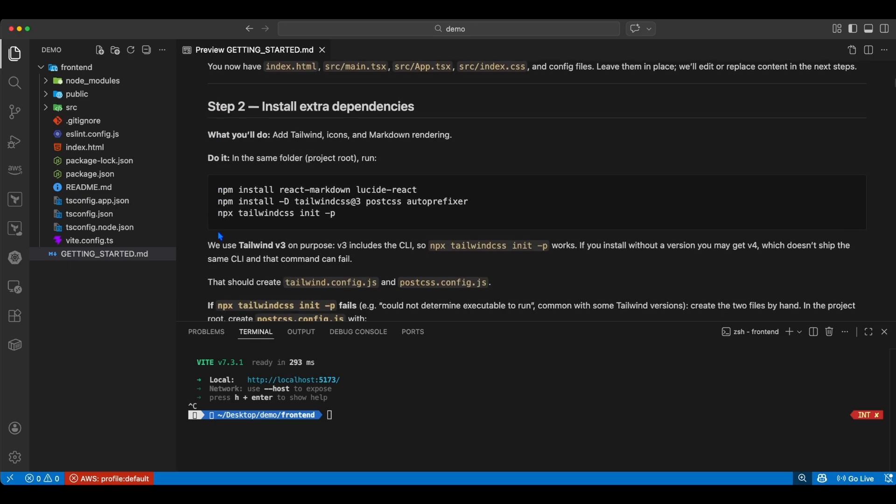
left_click_drag(417, 174, 219, 184)
left_click(410, 432)
key("super+v")
key("Return")
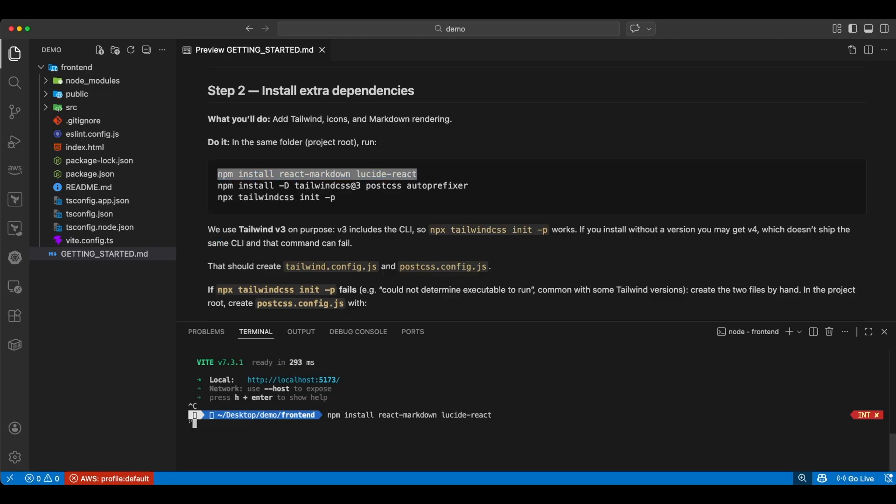
- Run npm install -D tailwindcss@3 postcss autoprefixer, generate the configs with npx tailwindcss init -p and clear the terminal
left_click_drag(217, 186, 343, 189)
key("Return")
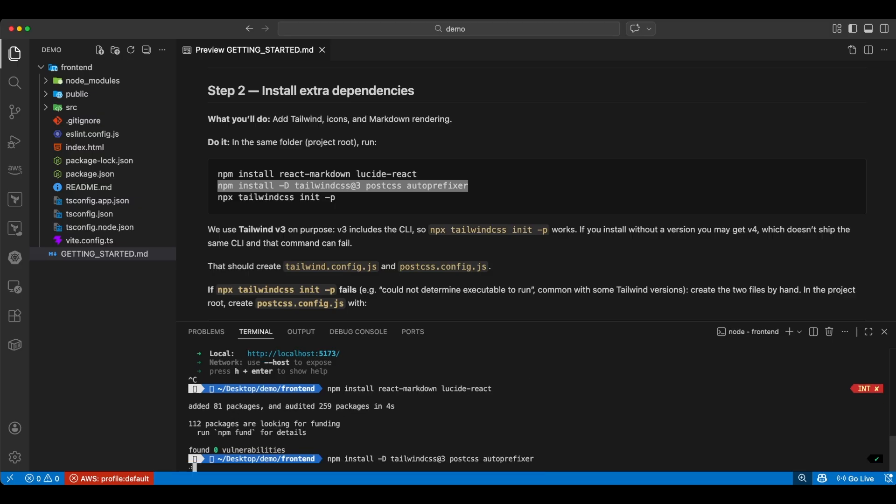
left_click_drag(336, 198, 217, 199)
key("super+c")
left_click(400, 389)
key("super+v")
key("Return")
type("clear")
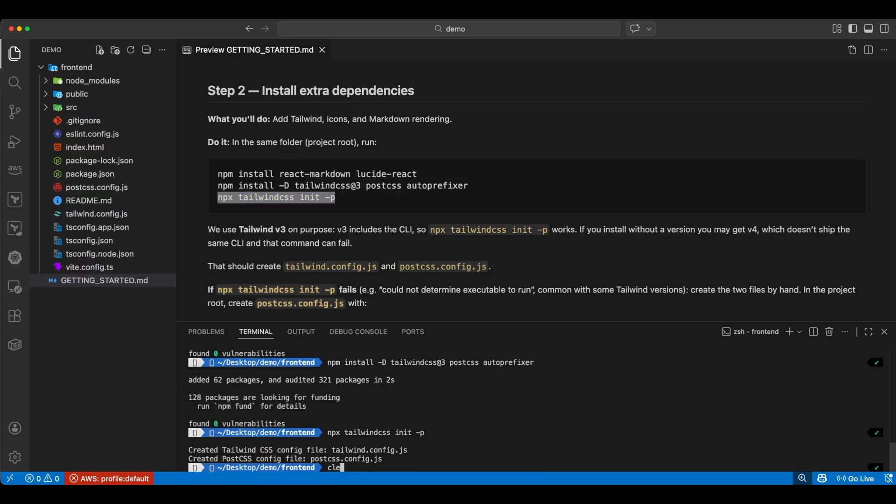
key("Return")
- Run touch tailwind.config.js in the frontend folder
scroll(527, 285, "down", 5)
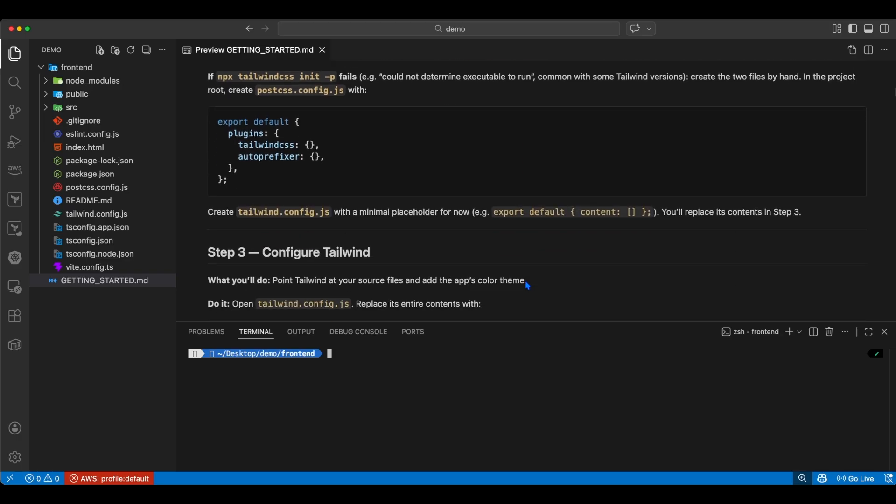
left_click_drag(329, 213, 239, 212)
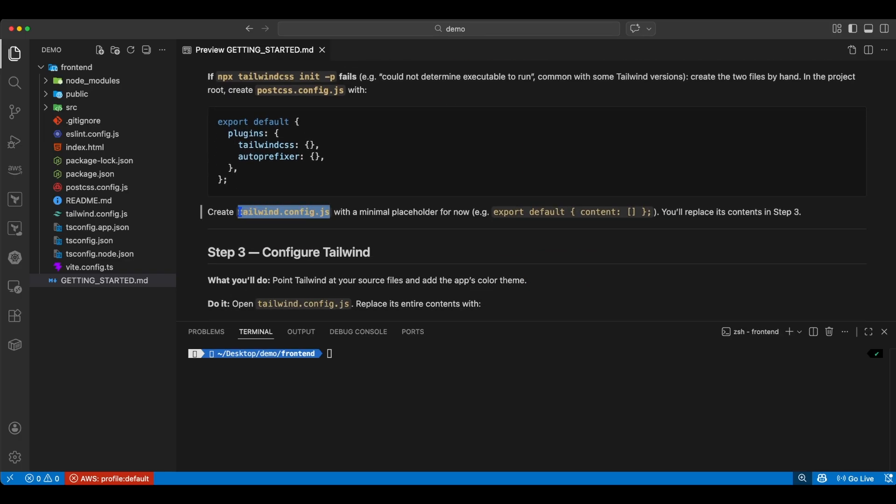
left_click(289, 387)
type("touch")
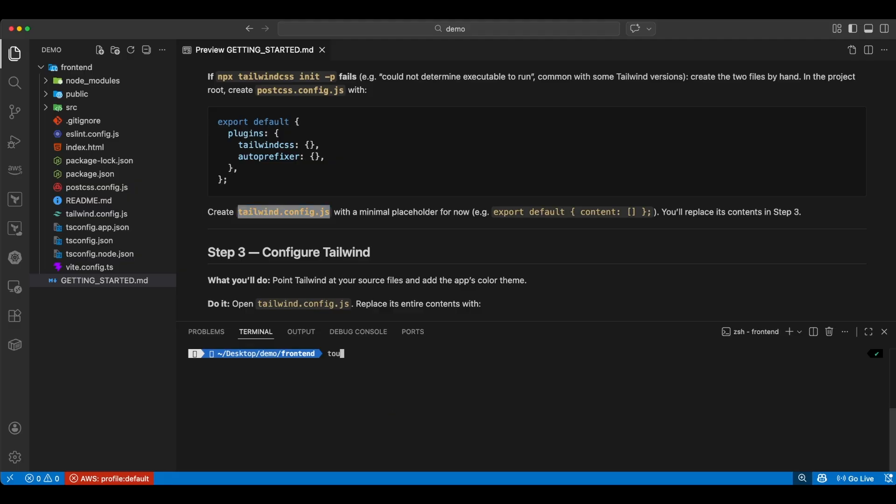
key("super+v")
key("Return")
- Open tailwind.config.js beside the guide, replace its entire contents with the Step 3 code containing the aws color theme, and save
left_click_drag(652, 213, 493, 213)
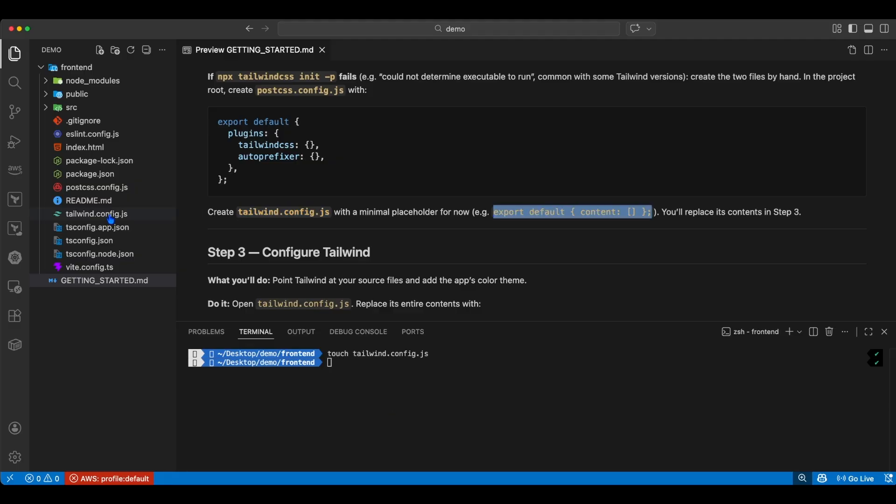
right_click(111, 215)
left_click(120, 222)
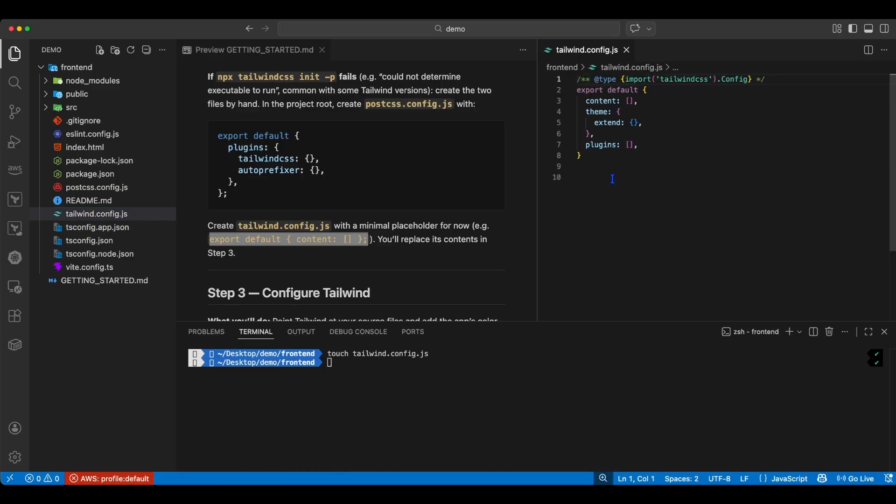
key("super+a")
left_click(442, 142)
scroll(442, 141, "down", 5)
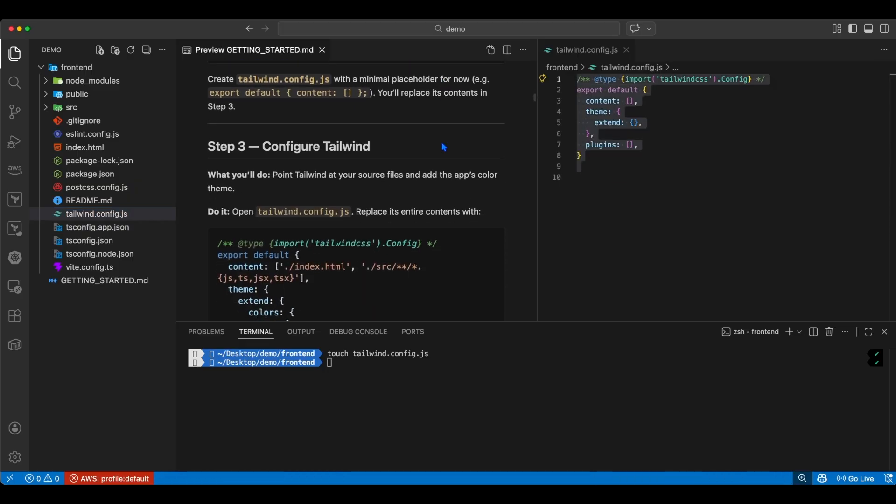
scroll(444, 147, "down", 3)
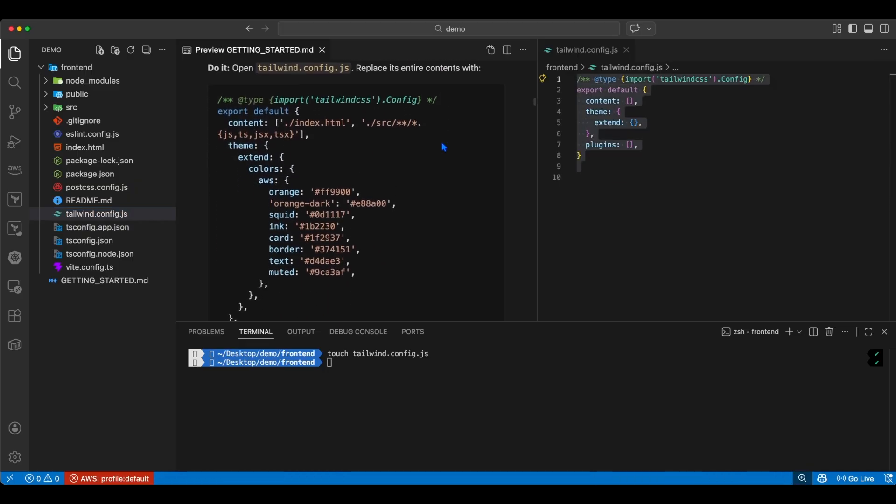
left_click_drag(212, 89, 347, 275)
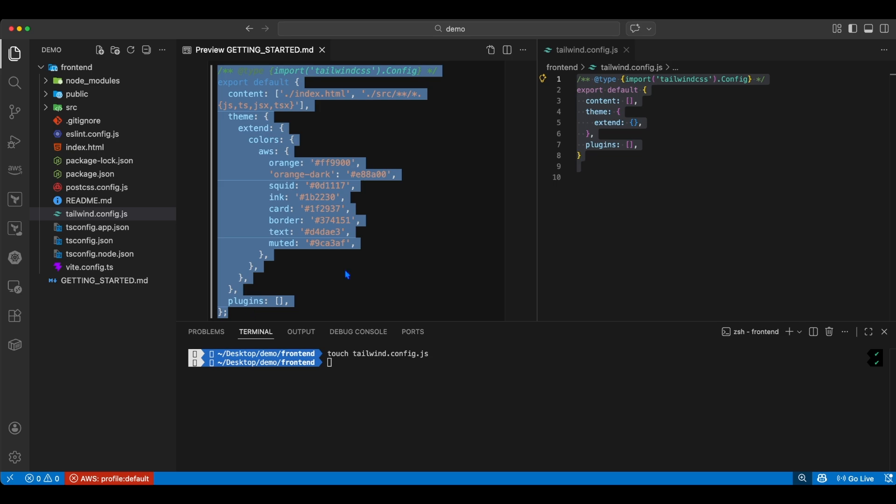
left_click(560, 204)
key("super+a")
key("super+v")
key("super+s")
- Open src/index.css and replace all its contents with the Tailwind global styles from Step 4 of the guide
scroll(467, 213, "down", 10)
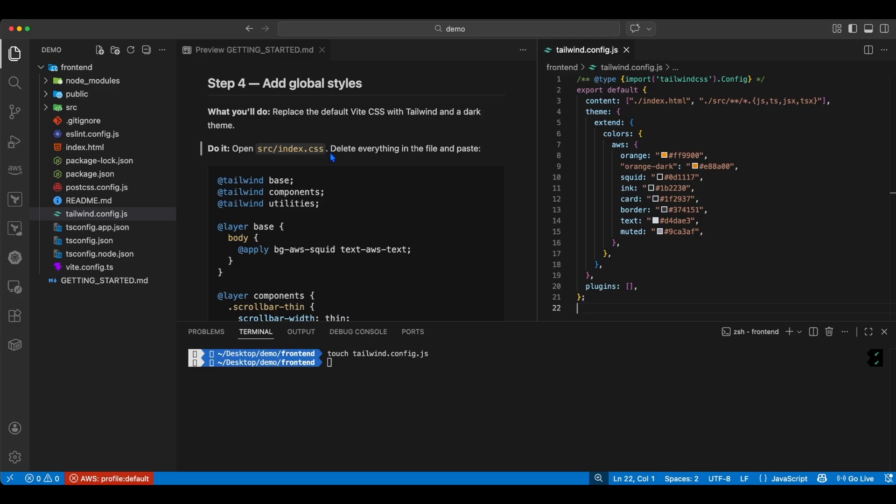
left_click(46, 108)
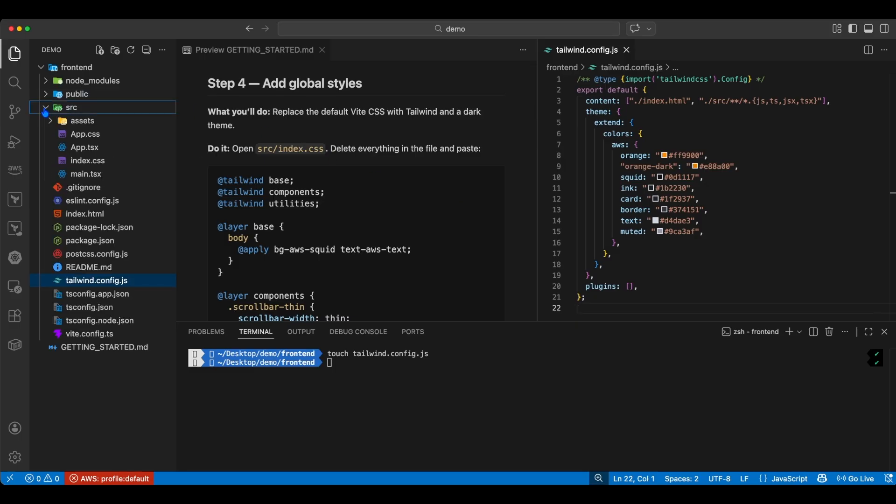
right_click(91, 164)
left_click(112, 166)
left_click_drag(218, 180, 294, 219)
scroll(294, 219, "down", 6)
left_click(655, 231)
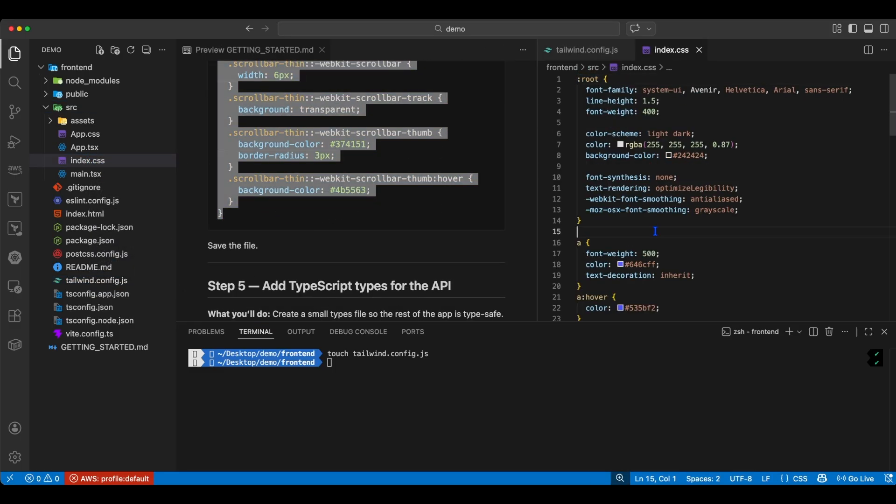
key("super+a")
key("super+v")
- Create the types file from Step 5 with touch src/types.ts
scroll(486, 246, "down", 3)
scroll(485, 246, "down", 3)
left_click_drag(302, 130, 364, 129)
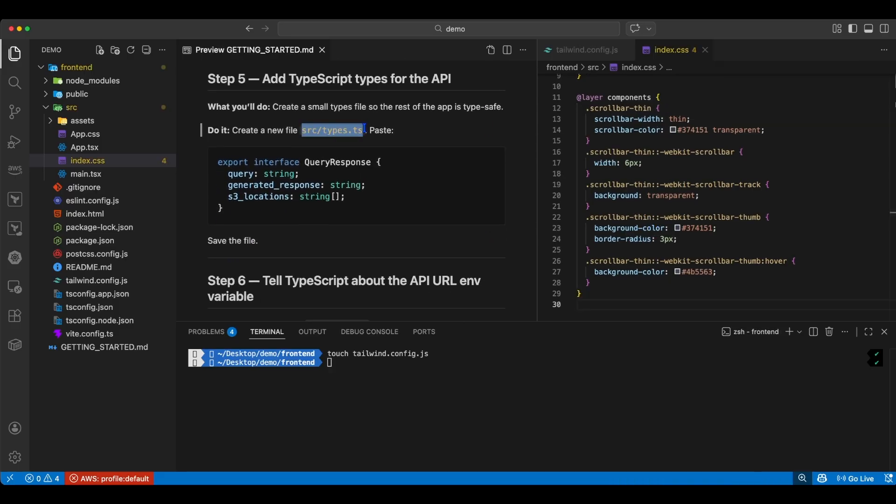
left_click(430, 381)
type("touch")
key("super+v")
key("Return")
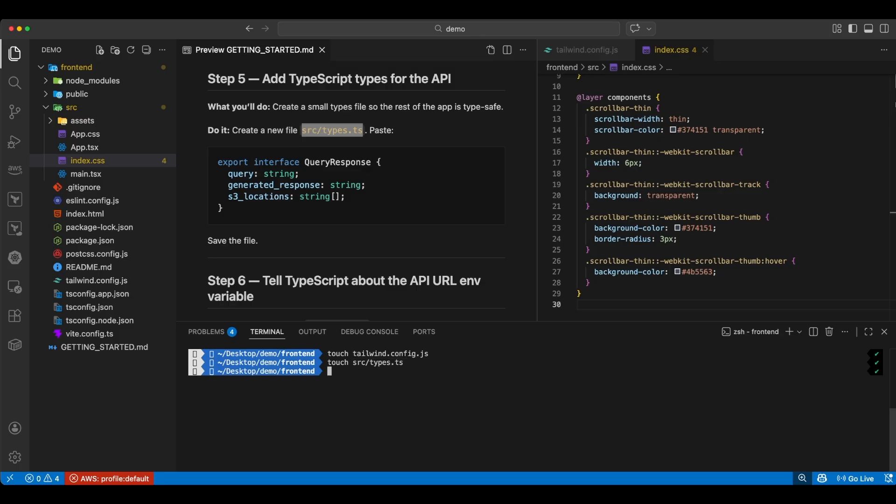
- Open types.ts and fill it with the QueryResponse interface from the guide
left_click_drag(223, 211, 218, 169)
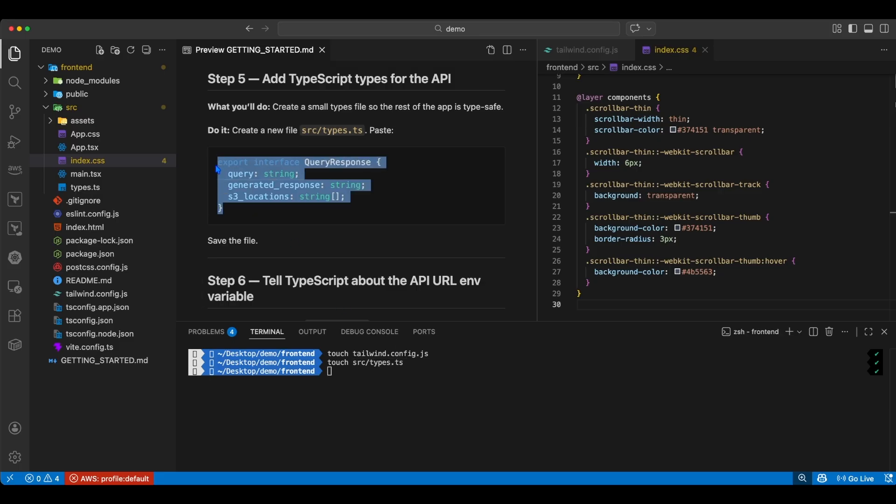
right_click(76, 190)
left_click(85, 194)
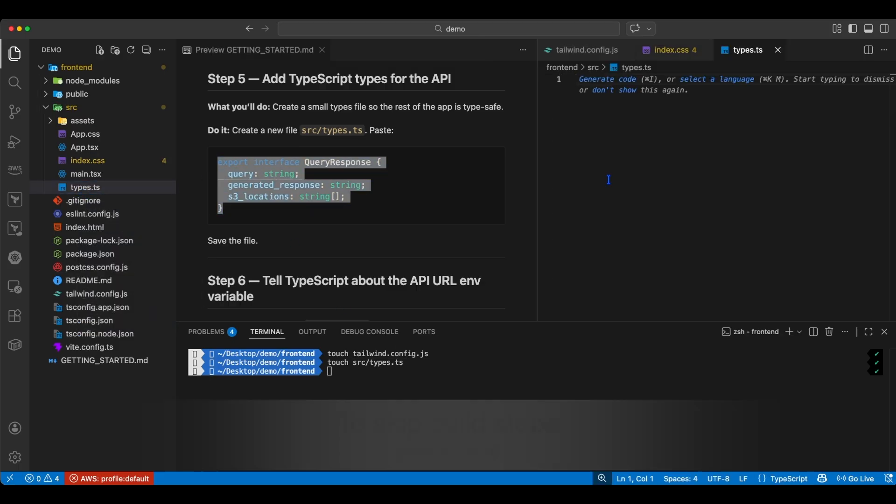
key("super+v")
- Create the environment typings file from Step 6 with touch src/vite-env.d.ts
scroll(493, 205, "down", 5)
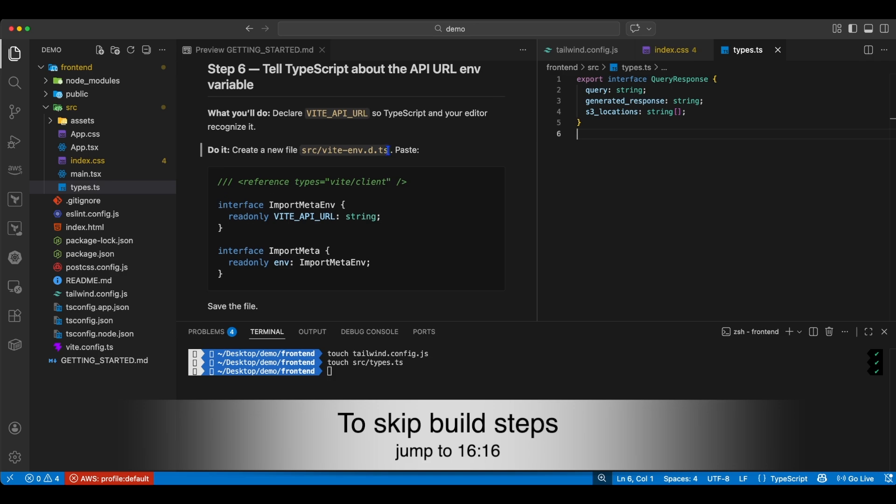
left_click_drag(388, 150, 302, 150)
key("super+c")
left_click(345, 387)
type("touch")
key("super+v")
key("Return")
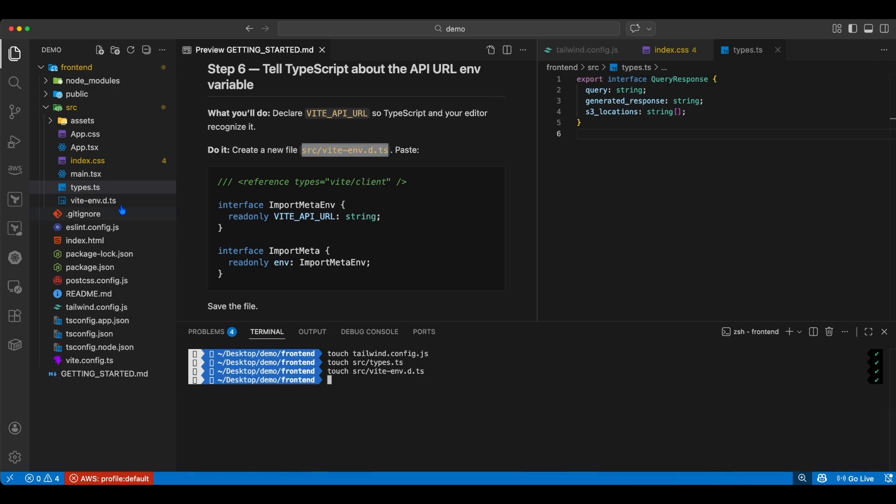
- Fill vite-env.d.ts with the guide's ImportMetaEnv and ImportMeta interfaces declaring VITE_API_URL
left_click(120, 206)
left_click_drag(223, 275, 218, 181)
key("super+c")
left_click(551, 214)
key("super+v")
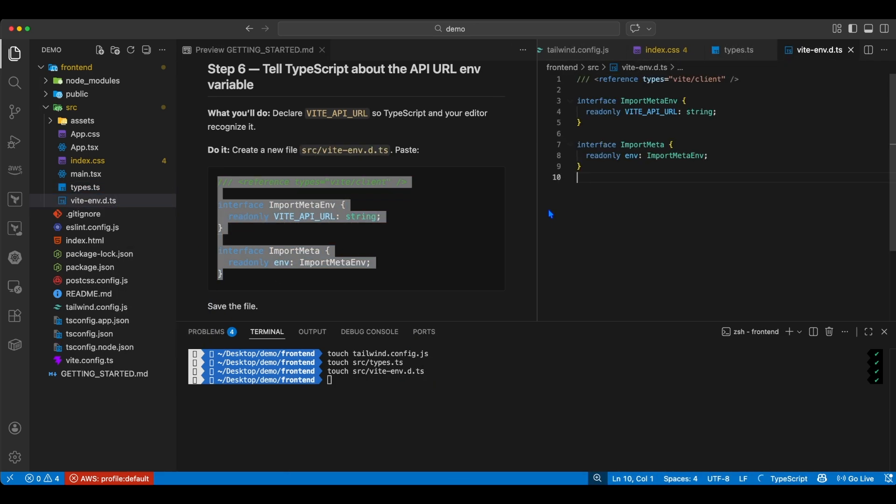
- Create the API service folder from Step 7 with mkdir src/services
scroll(508, 211, "down", 8)
left_click_drag(295, 136, 356, 142)
key("super+c")
left_click(345, 380)
type("mkdir")
key("super+v")
key("Return")
- Create the API service file with touch src/services/api.ts
left_click_drag(210, 149, 306, 150)
left_click(345, 389)
type("t")
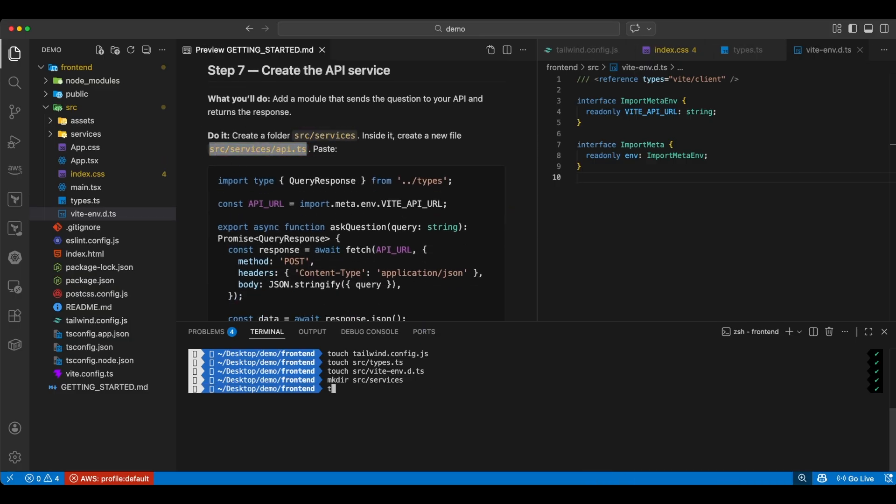
type("ouch")
key("super+v")
key("Return")
- Open api.ts and fill it with the guide's askQuestion fetch code
left_click(85, 147)
left_click_drag(218, 181, 285, 127)
key("super+c")
left_click(677, 196)
key("super+v")
- Create the components folder from Step 8 with mkdir src/components
scroll(493, 232, "down", 3)
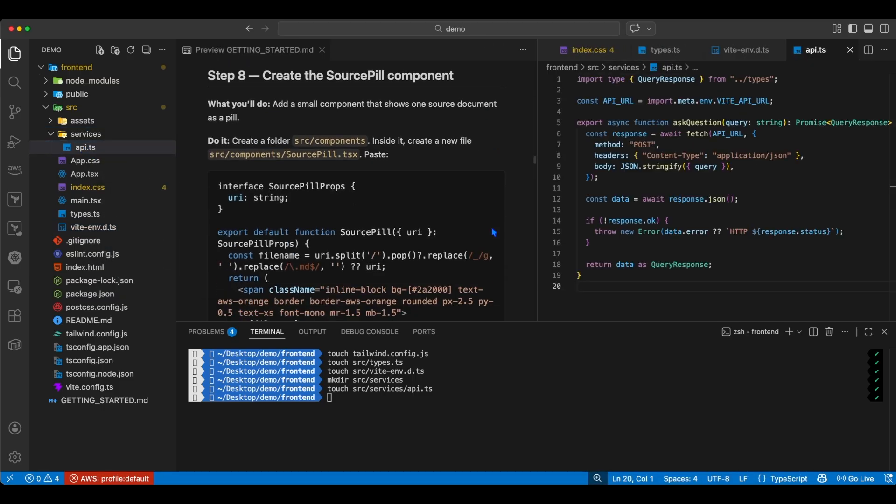
scroll(493, 231, "down", 3)
left_click_drag(294, 71, 365, 71)
key("super+c")
left_click(345, 397)
type("mkdir")
key("super+v")
key("Return")
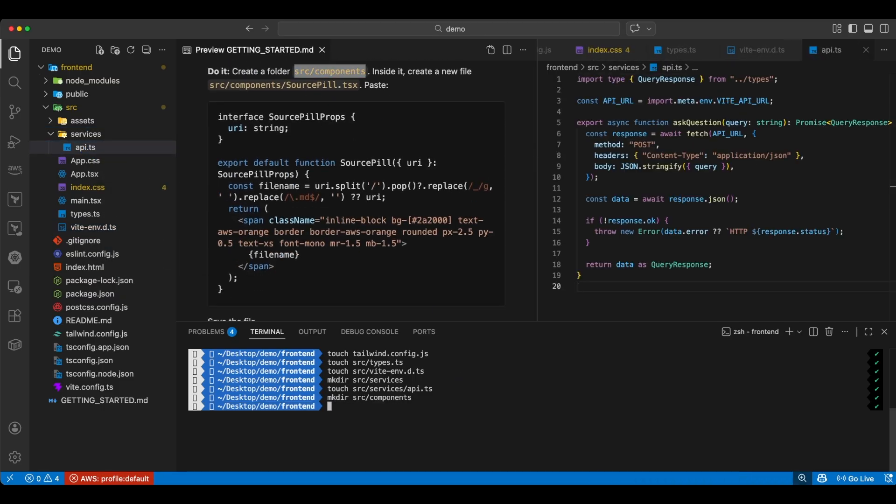
- Create the SourcePill component file with touch src/components/SourcePill.tsx
left_click_drag(209, 84, 358, 85)
key("super+c")
left_click(346, 406)
type("touch")
key("super+v")
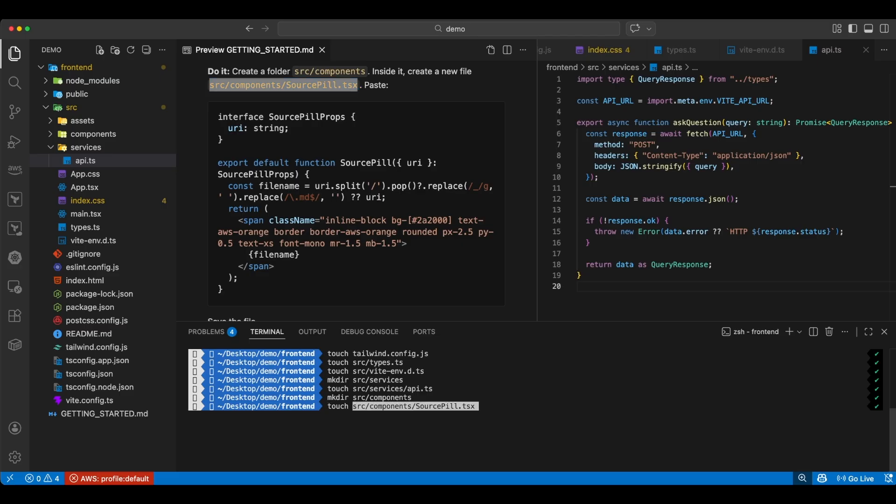
key("Return")
- Open SourcePill.tsx, fill it with the guide's SourcePill component code and save the file
left_click(94, 134)
left_click(100, 147)
left_click_drag(218, 117, 229, 295)
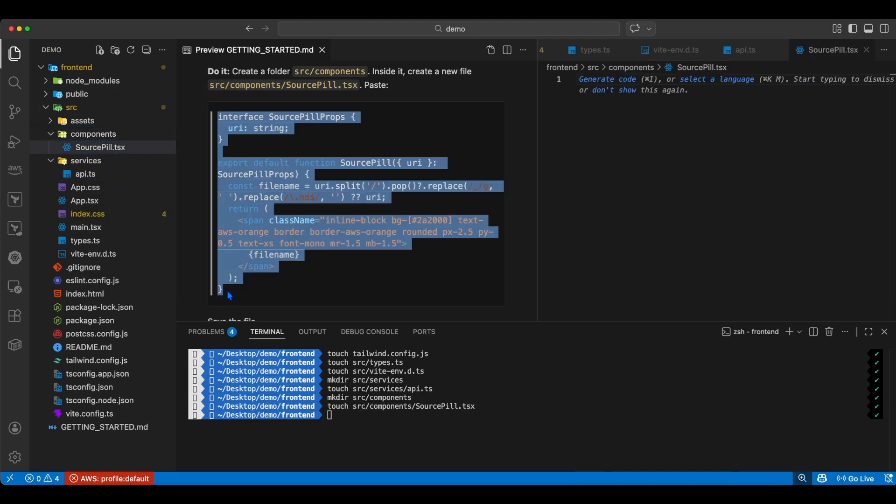
key("super+c")
key("super+v")
key("super+s")
- Create the example questions component file from Step 9 with touch src/components/ExamplePrompts.tsx
scroll(485, 245, "down", 5)
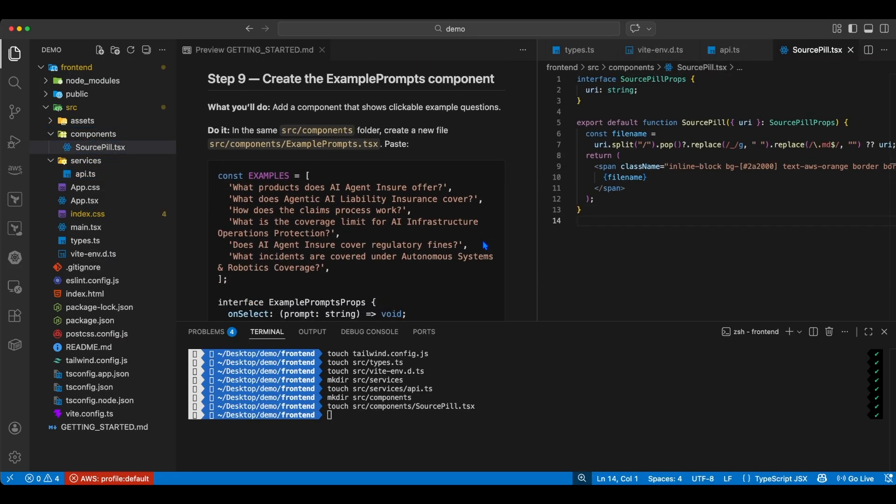
left_click_drag(210, 144, 378, 144)
key("super+c")
left_click(345, 415)
type("touch")
key("super+v")
key("Return")
- Open ExamplePrompts.tsx, fill it with the guide's ExamplePrompts component code and save the file
left_click(112, 147)
left_click_drag(219, 176, 243, 268)
key("super+c")
left_click(653, 140)
key("super+v")
key("super+s")
- Open src/App.tsx, replace its entire contents with the guide's full App component code and save the file
scroll(504, 198, "down", 5)
scroll(504, 197, "down", 5)
left_click(84, 214)
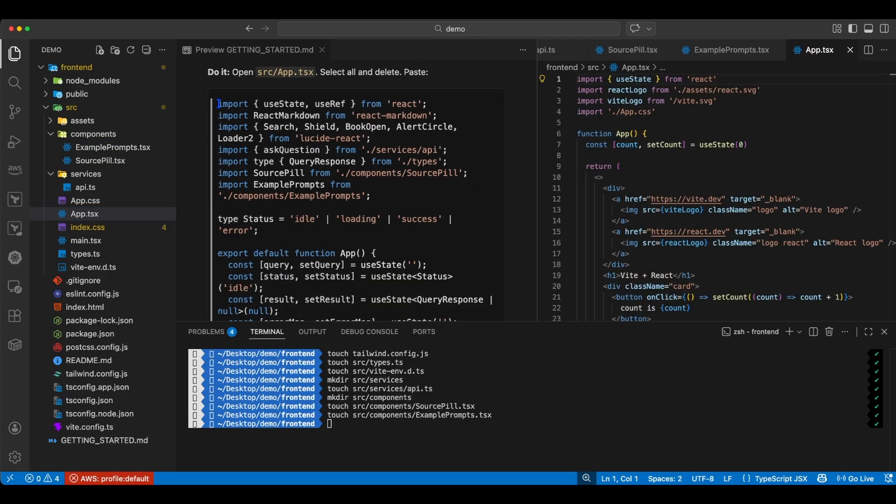
left_click(218, 103)
scroll(236, 130, "down", 15)
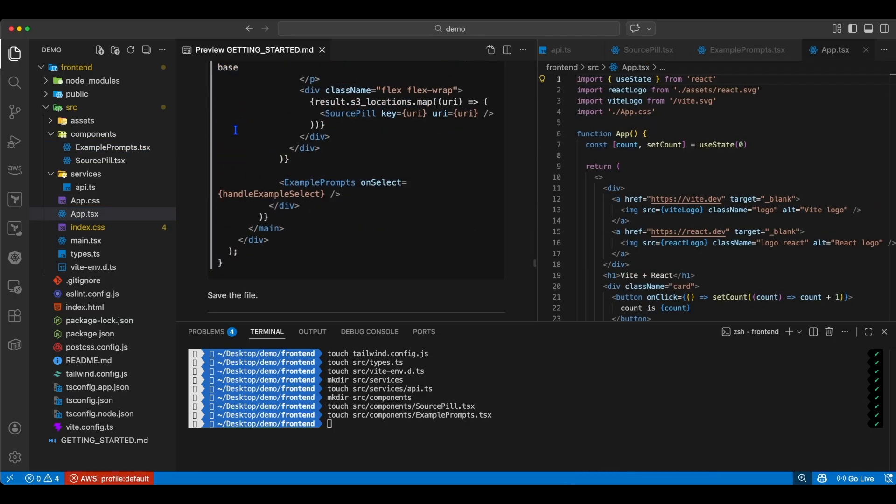
scroll(235, 130, "down", 2)
left_click(238, 217, "shift")
key("super+c")
left_click(614, 146)
key("super+a")
key("super+v")
key("super+s")
- Open src/main.tsx, replace its contents with the entry point code from Step 11 of the guide and save
scroll(516, 194, "down", 5)
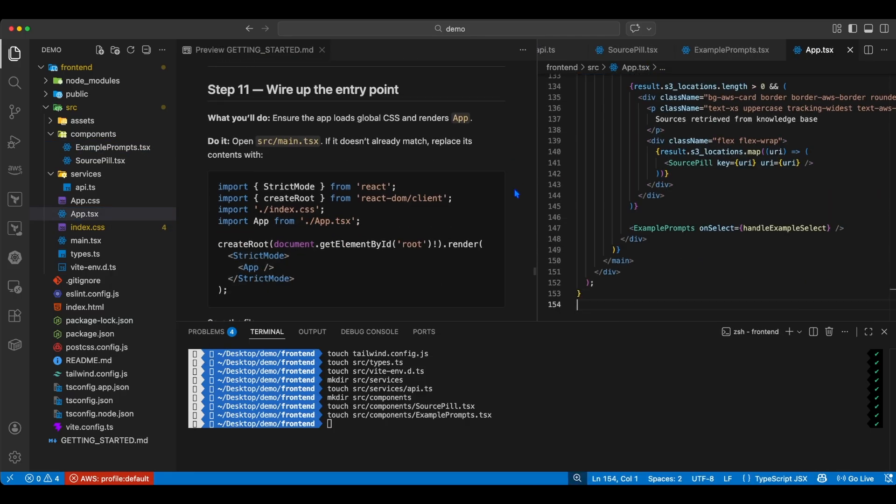
scroll(516, 193, "down", 1)
left_click(86, 240)
left_click_drag(227, 269, 218, 164)
key("super+c")
left_click(687, 156)
key("super+a")
key("super+v")
key("super+s")
- Set the title tag in index.html to "AI Agent Insure – Knowledge Assistant" and save the file
scroll(516, 171, "down", 6)
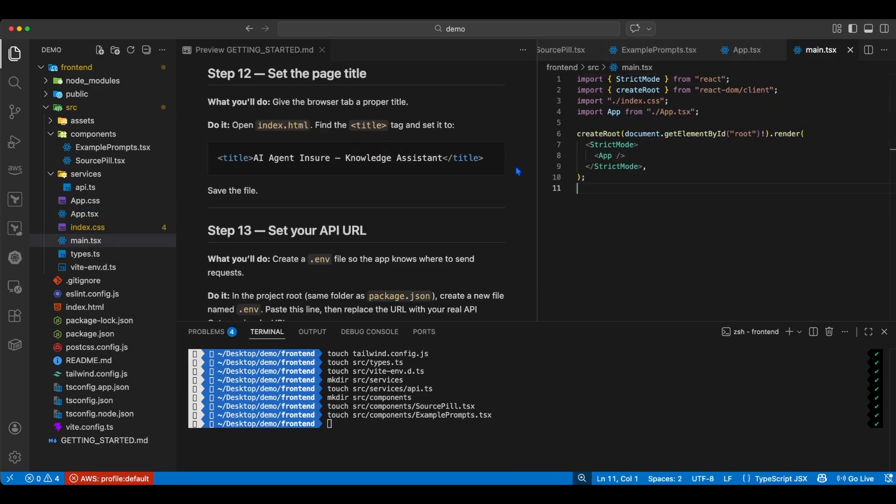
left_click_drag(486, 158, 218, 158)
key("super+c")
right_click(133, 306)
left_click(161, 311)
left_click(85, 307)
left_click_drag(594, 145, 738, 146)
key("super+v")
key("super+s")
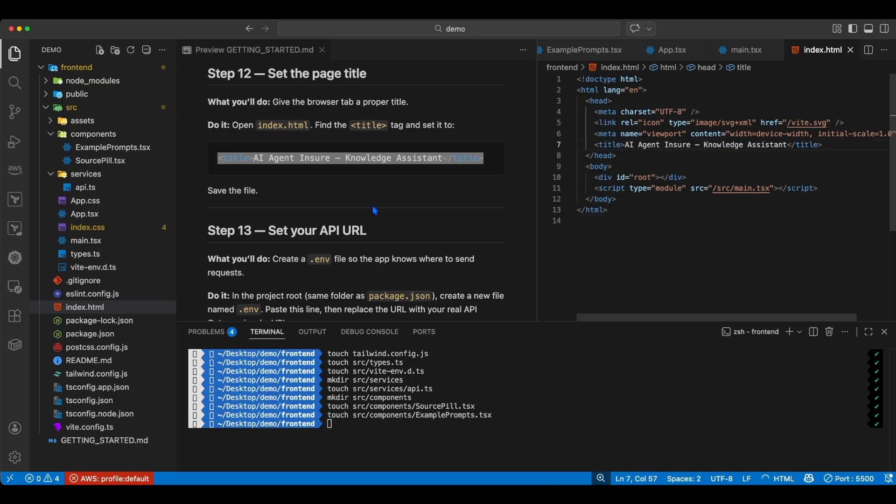
- Create a .env file in the frontend project root with touch and open it in the editor
scroll(375, 211, "down", 8)
key("ctrl+grave")
type("touch .env")
key("Return")
right_click(73, 281)
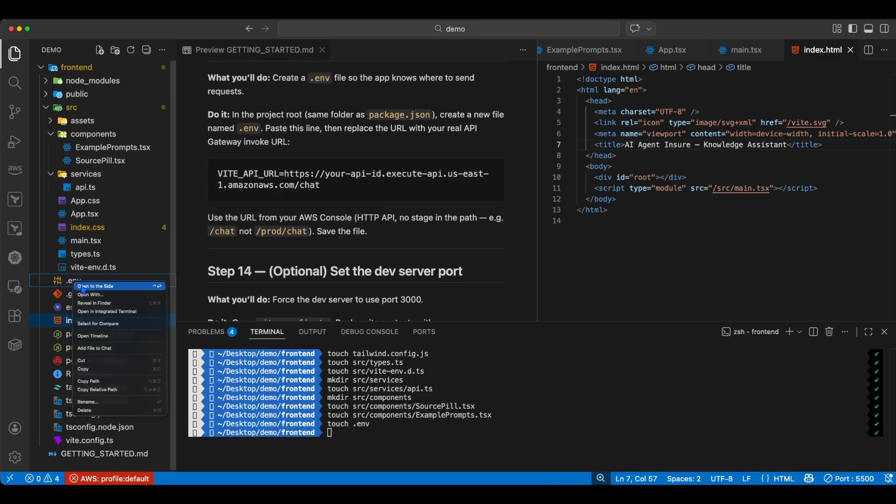
left_click(96, 286)
- Fill .env with the guide's VITE_API_URL line, save the file and close it
left_click_drag(218, 174, 320, 185)
key("super+c")
left_click(709, 101)
key("super+v")
left_click_drag(652, 79, 705, 79)
left_click(709, 100)
key("super+s")
left_click(850, 49)
- Replace the contents of vite.config.ts with the guide's Step 14 code setting the server port to 3000 and save
scroll(464, 187, "down", 4)
left_click_drag(233, 260, 218, 166)
key("super+c")
left_click(90, 440)
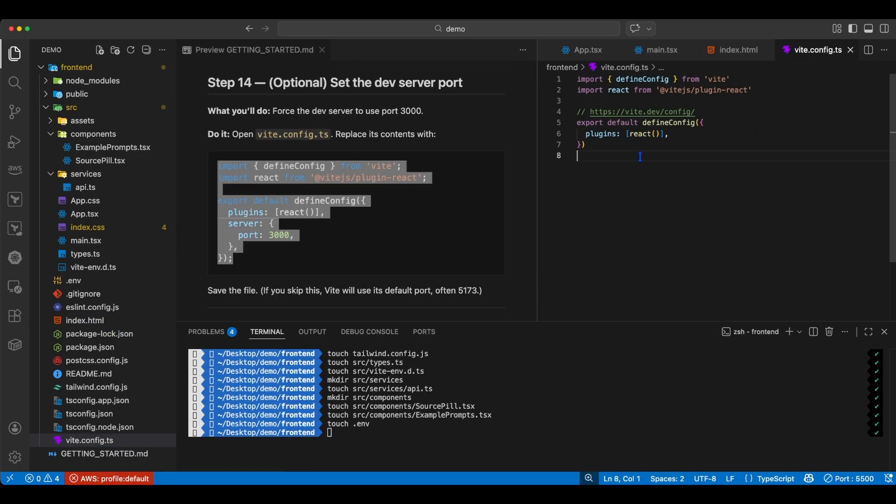
key("super+a")
key("super+v")
key("super+s")
scroll(510, 124, "down", 5)
scroll(351, 179, "down", 1)
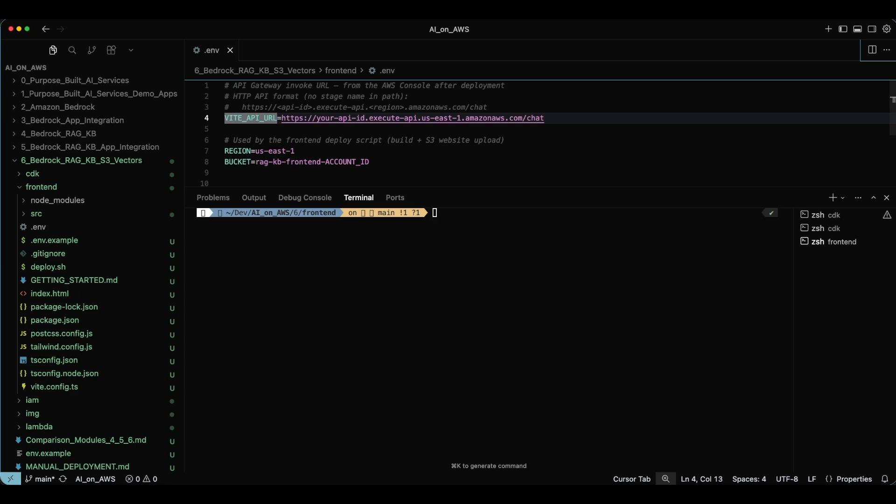
key("super+v")
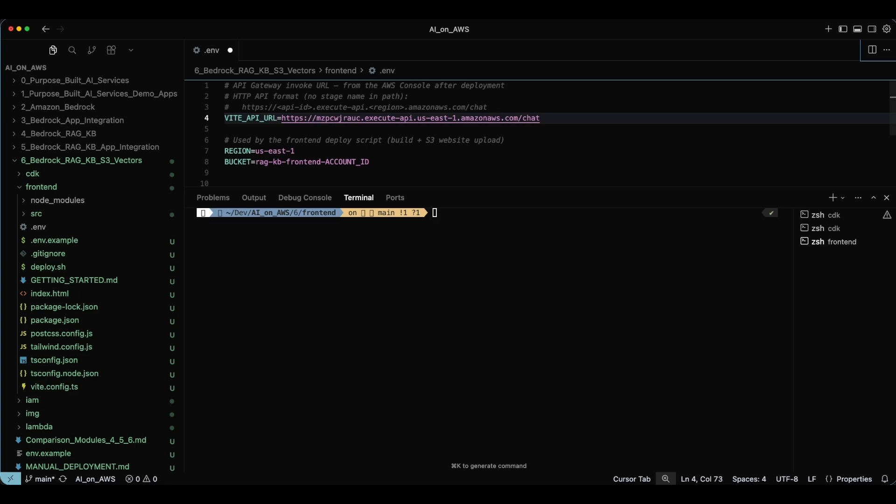
left_click(546, 261)
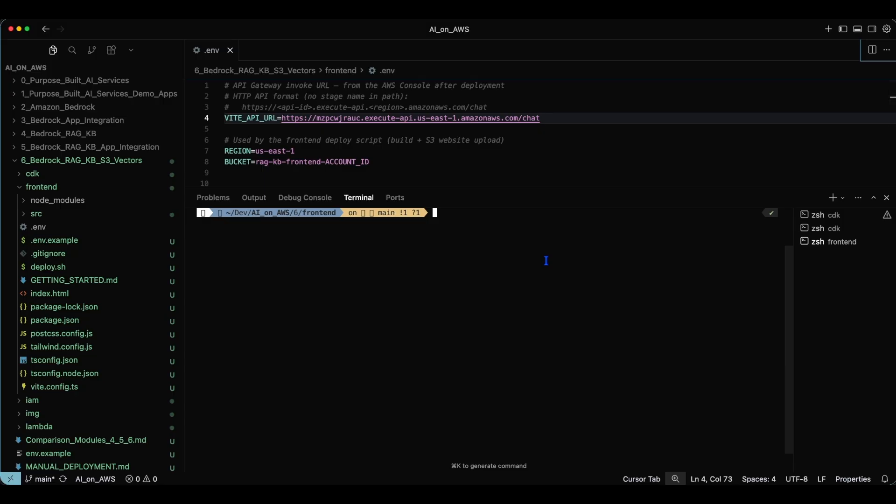
type("npm run dev")
key("Return")
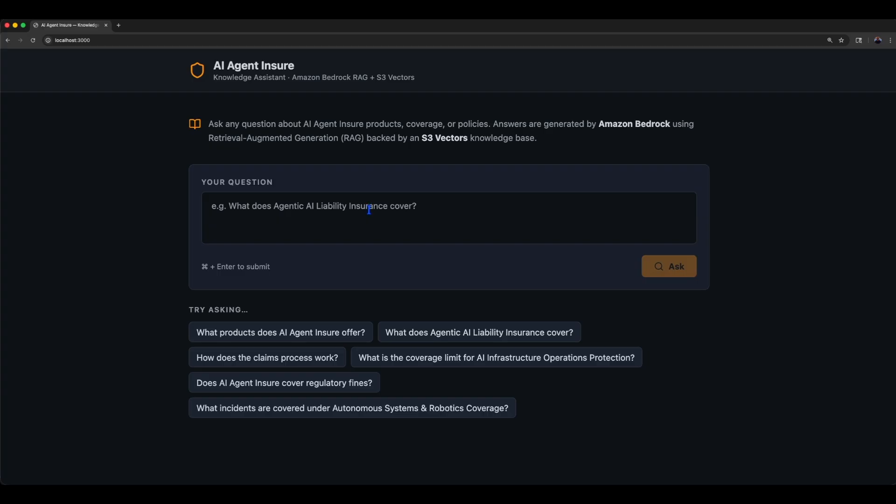
- Ask the Knowledge Assistant at localhost:3000 "What is AI Agent Insure?" and review the answer and its retrieved sources
left_click(369, 209)
type("What is AI Agent Insure")
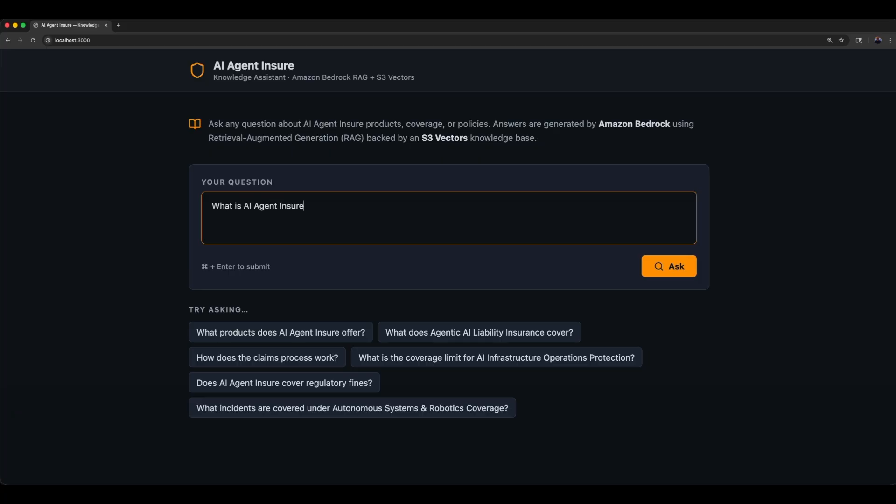
type("?")
left_click(667, 270)
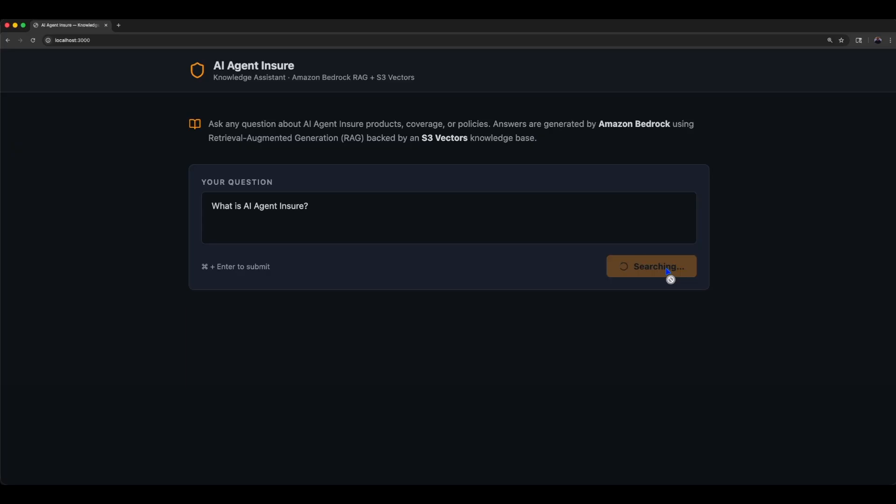
scroll(667, 272, "down", 5)
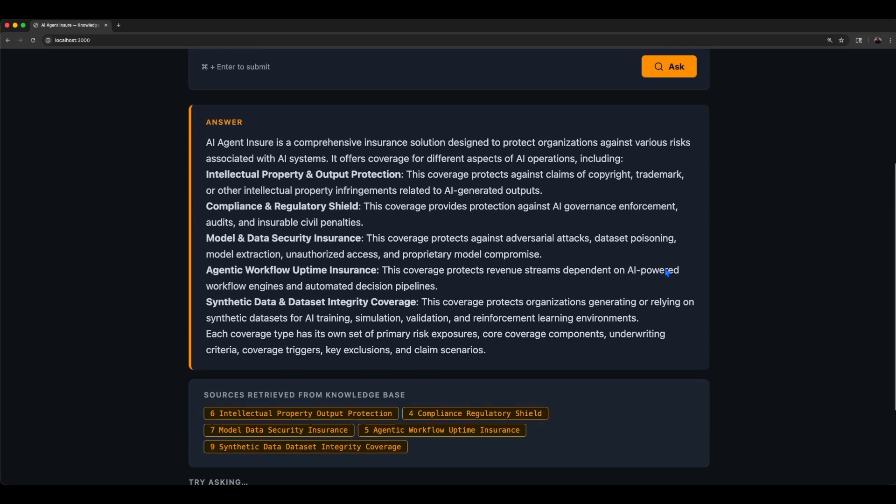
scroll(667, 273, "down", 1)
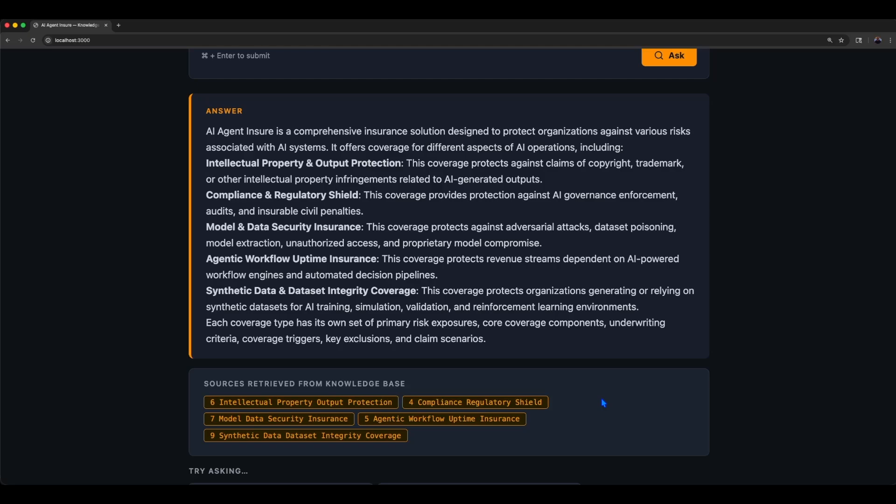
scroll(602, 400, "down", 3)
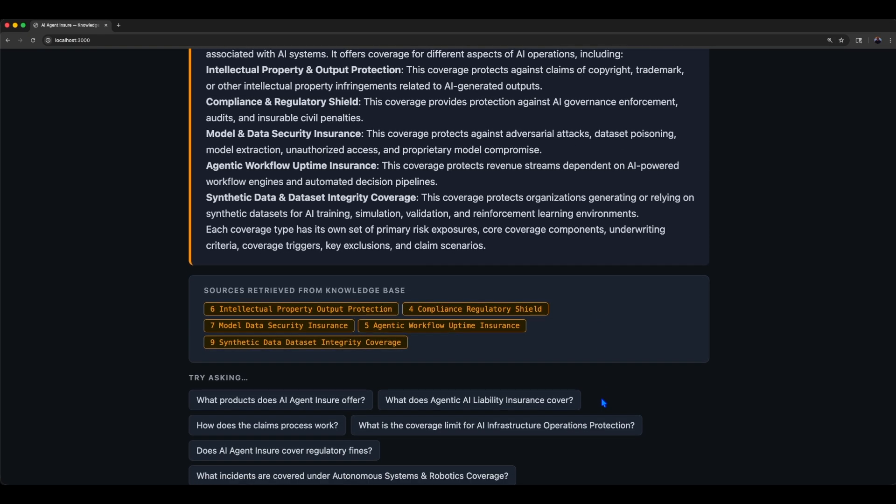
- Submit the example prompts "What products does AI Agent Insure offer?" and "What does Agentic AI Liability Insurance cover?"
left_click(367, 402)
scroll(368, 403, "down", 3)
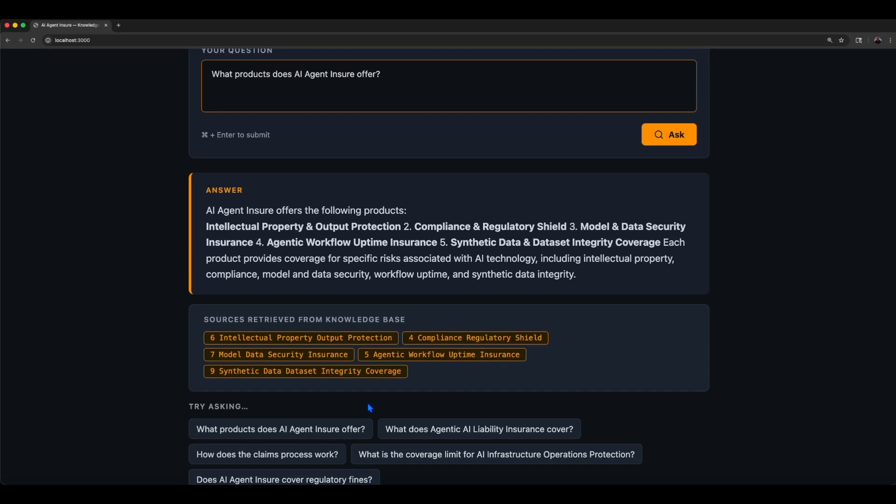
left_click(393, 427)
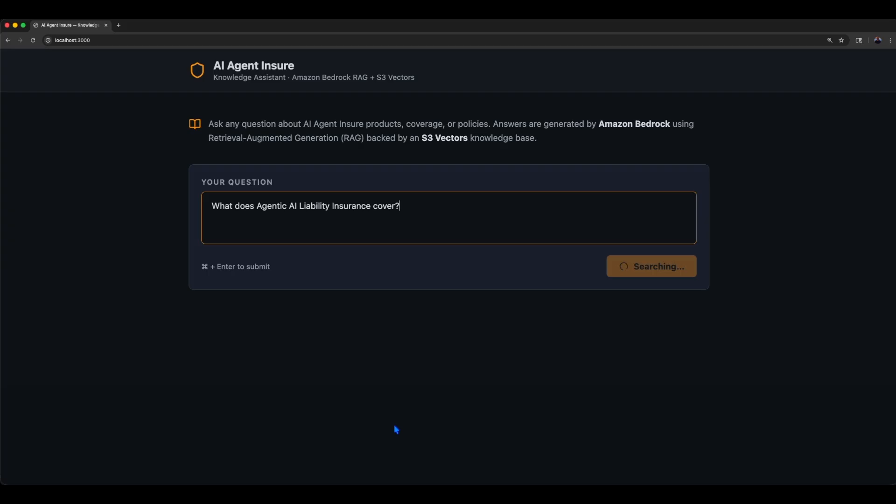
- Replace the question with "Who won the 2025 Formula 1 Constructor's Championship?" and submit it
key("super+a")
key("BackSpace")
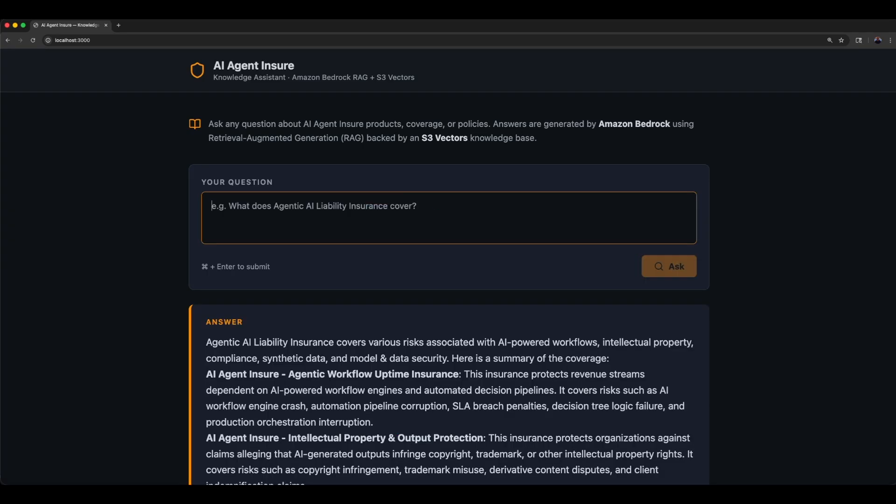
type("Who ")
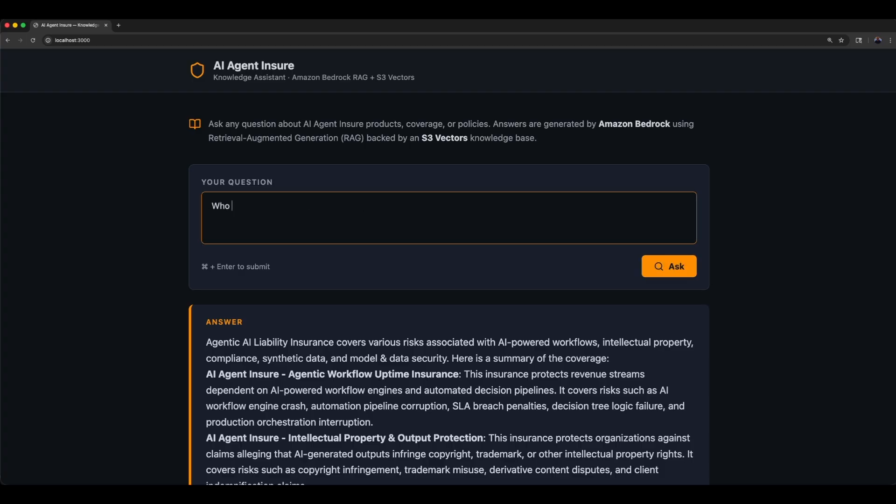
type("won the 2025 Formu")
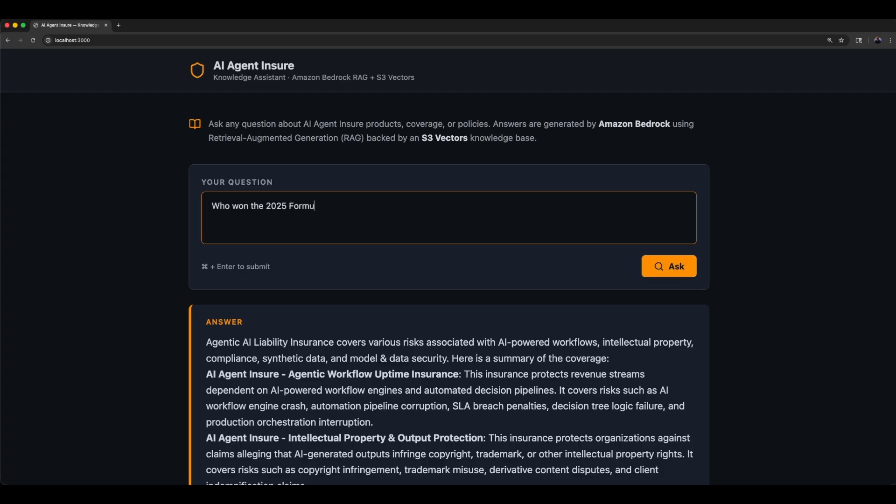
type("la 1 Constructor's Champion")
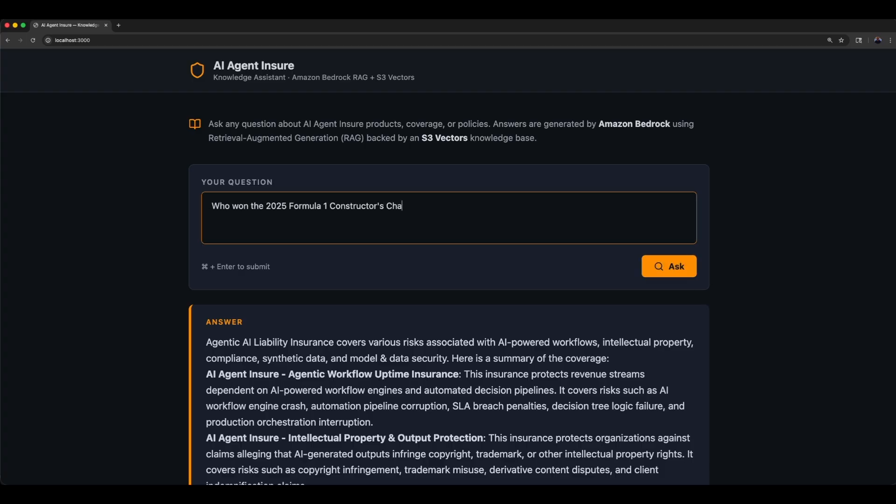
type("sip?")
left_click(693, 270)
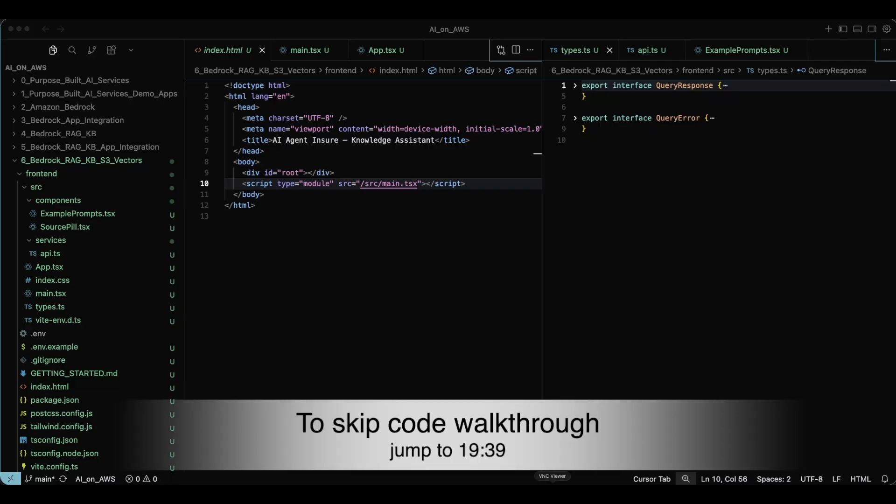
- Examine the script tag in the AI_on_AWS project's index.html and the App component rendered in main.tsx
left_click(479, 182)
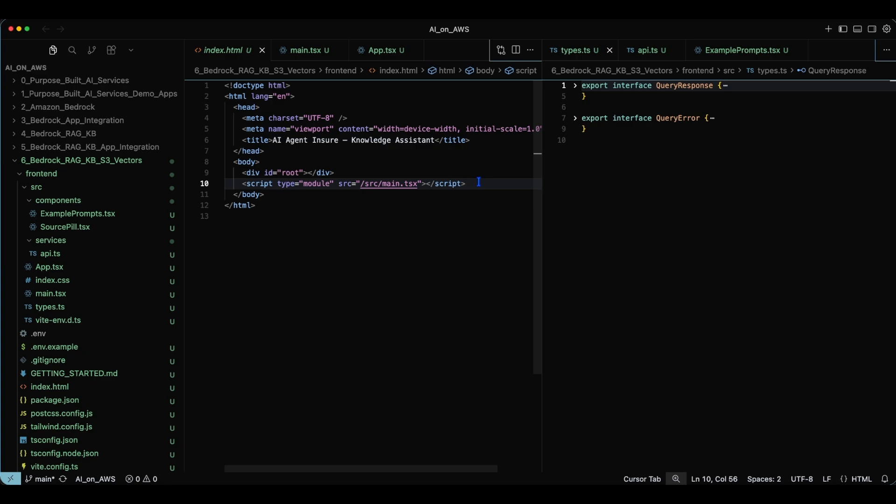
double_click(260, 185)
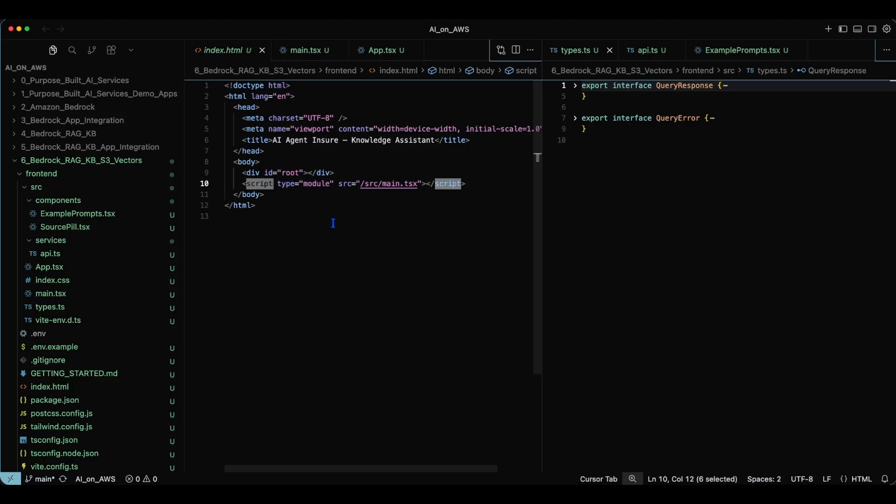
double_click(370, 184)
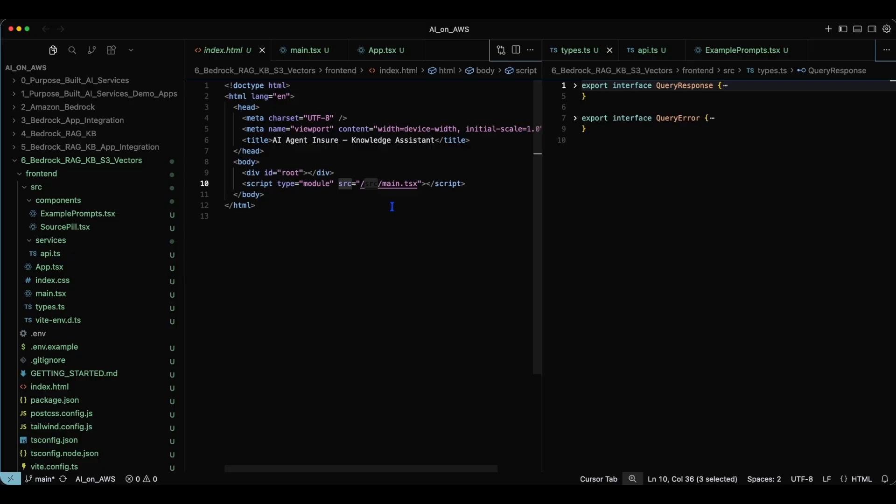
double_click(392, 184)
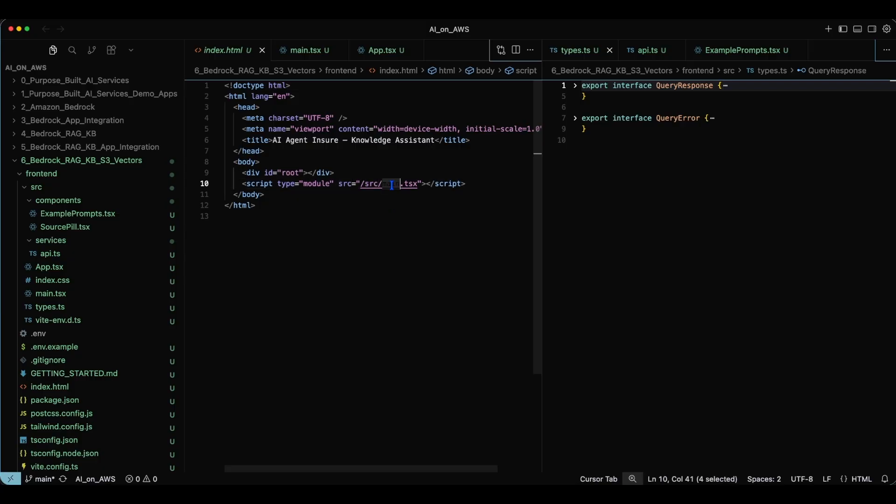
key("Escape")
left_click(306, 50)
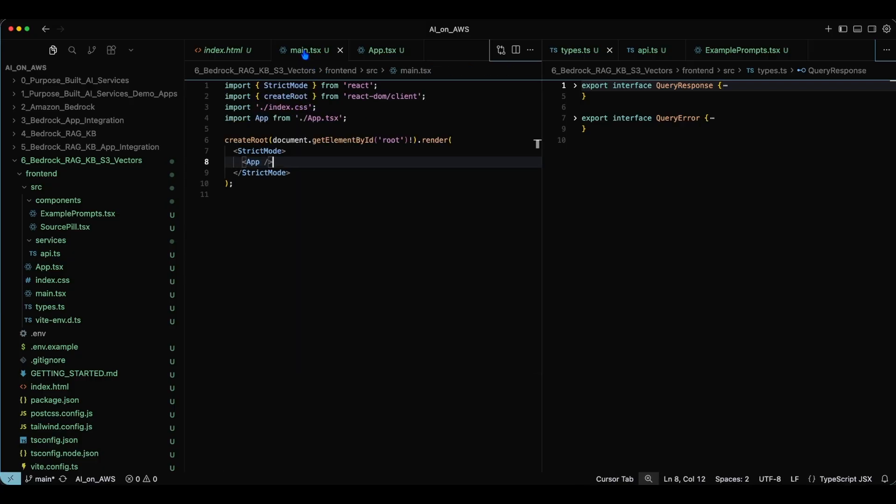
double_click(253, 162)
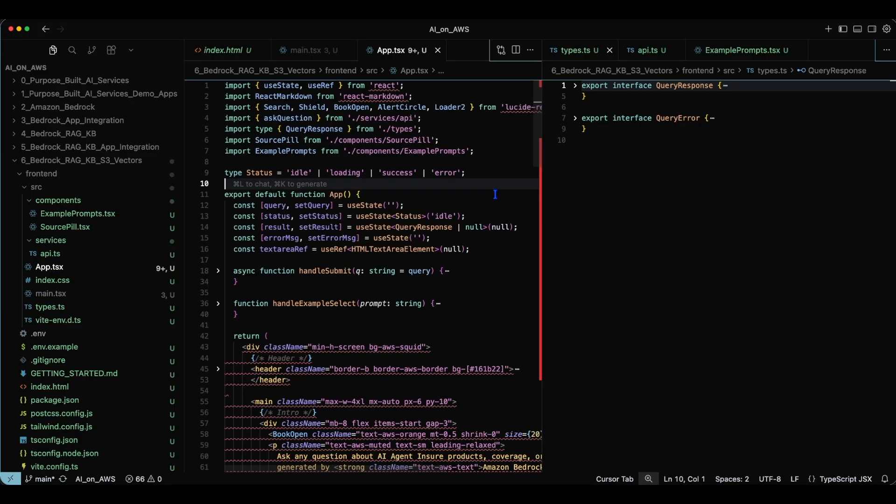
- Expand handleSubmit in App.tsx and examine its q parameter, the askQuestion call and the import from ./services/api
double_click(340, 195)
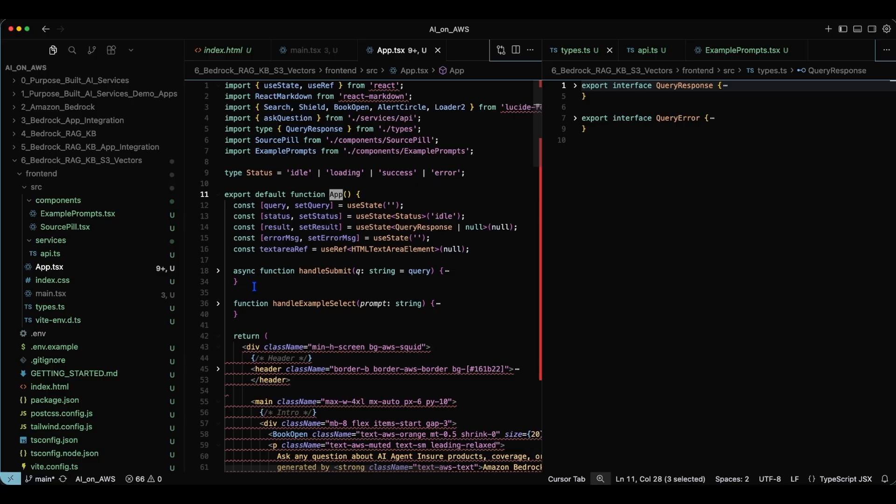
left_click(218, 271)
left_click(313, 270)
double_click(313, 270)
double_click(358, 271)
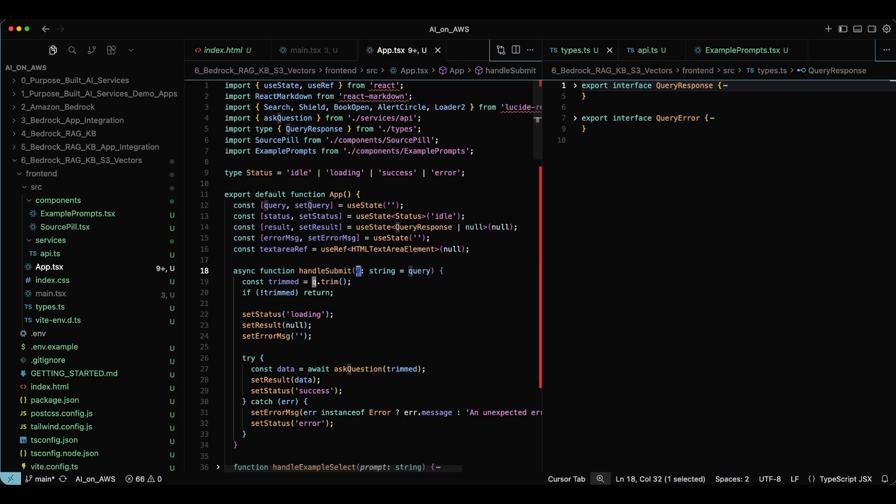
double_click(357, 369)
scroll(395, 233, "down", 5)
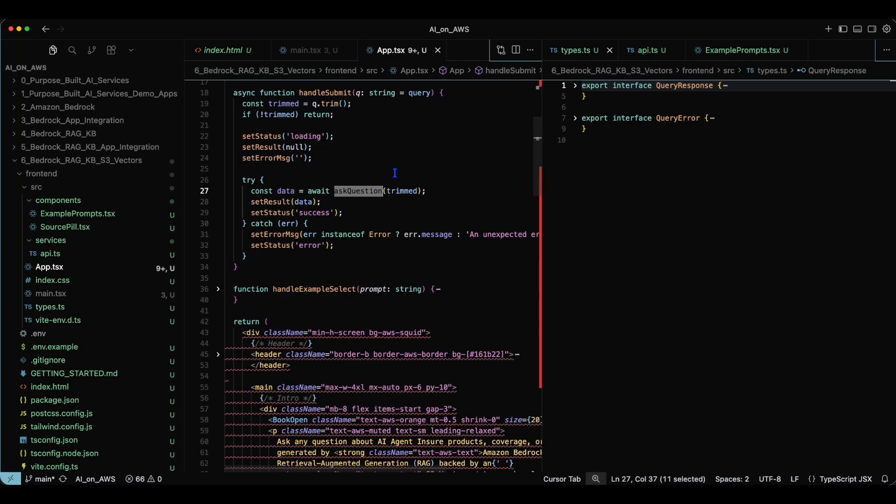
scroll(395, 173, "up", 5)
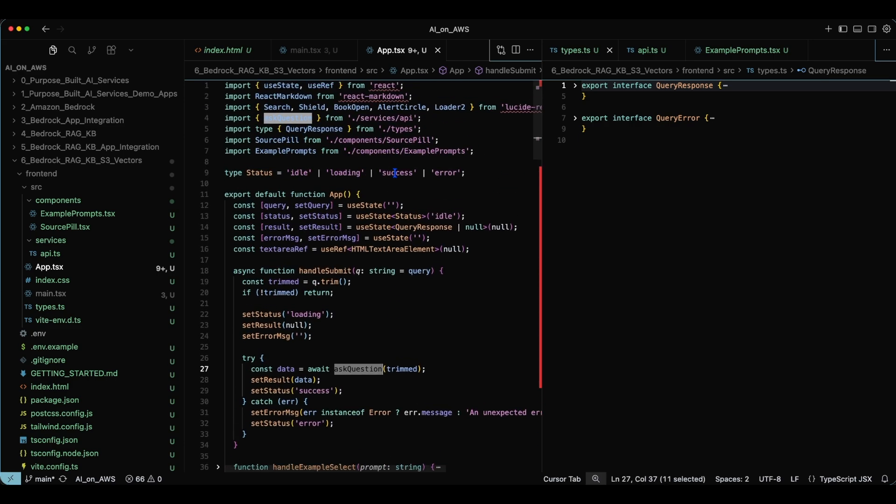
double_click(406, 118)
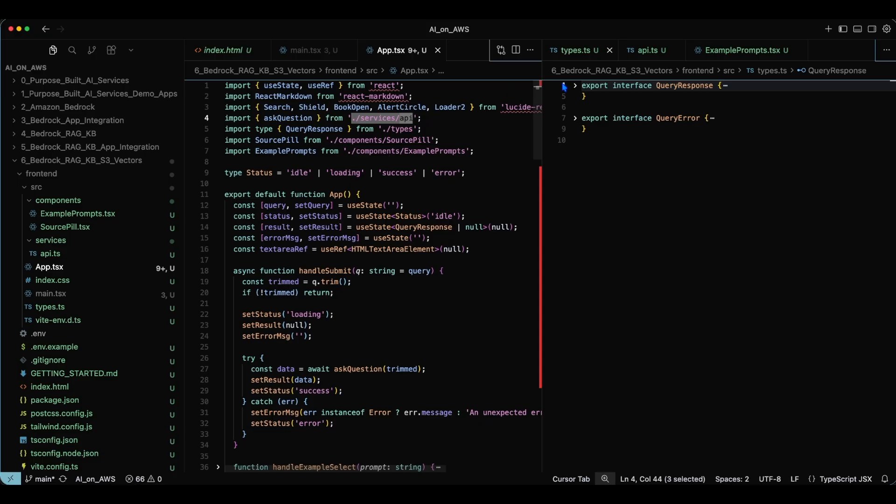
- Examine the askQuestion function in api.ts, including its query parameter, QueryResponse return type and the ../types import
left_click(635, 52)
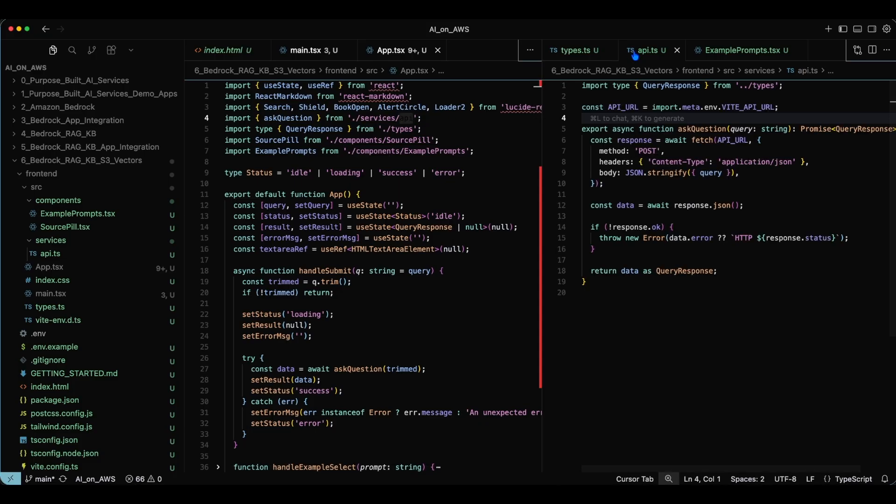
double_click(701, 128)
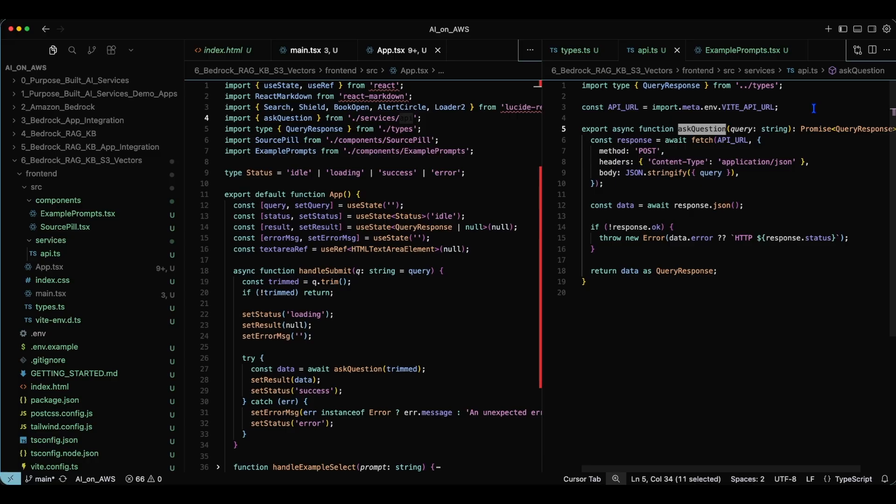
double_click(742, 129)
double_click(858, 129)
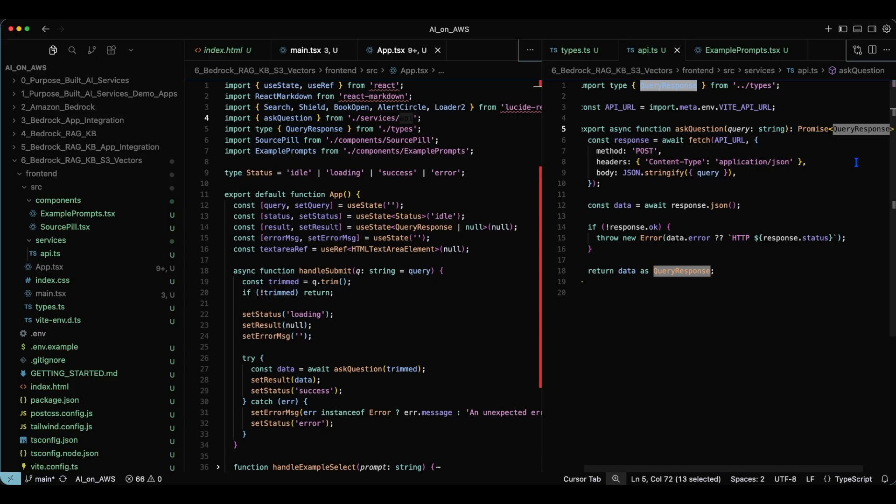
double_click(761, 86)
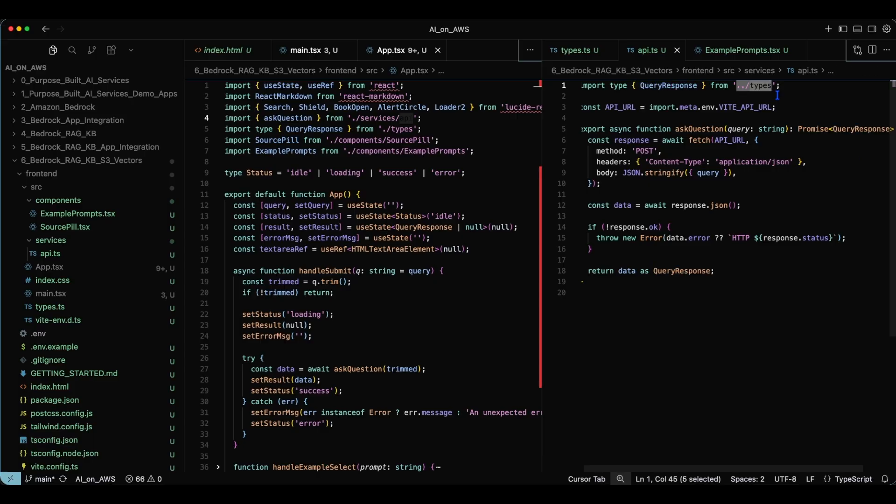
- Expand the QueryResponse interface in types.ts and examine its query, generated_response and s3_locations fields, plus the QueryError interface
left_click(575, 51)
double_click(678, 85)
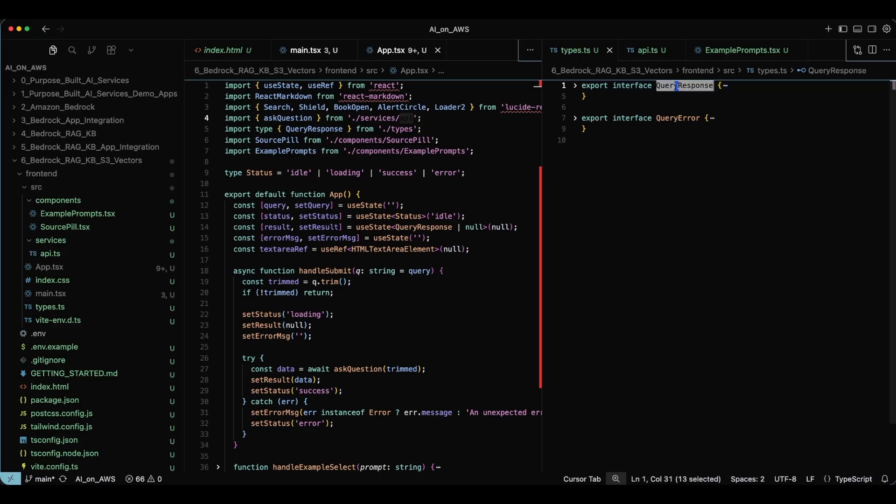
left_click(576, 86)
double_click(598, 96)
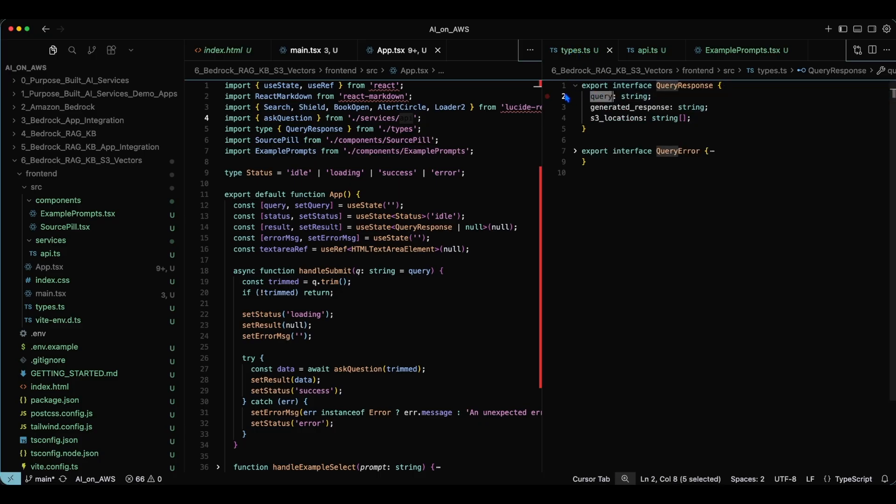
left_click(669, 107)
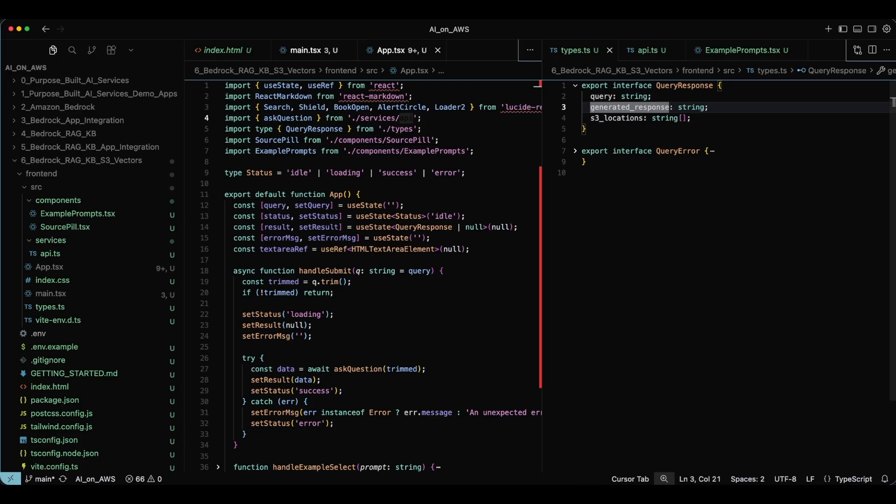
double_click(607, 118)
left_click(575, 150)
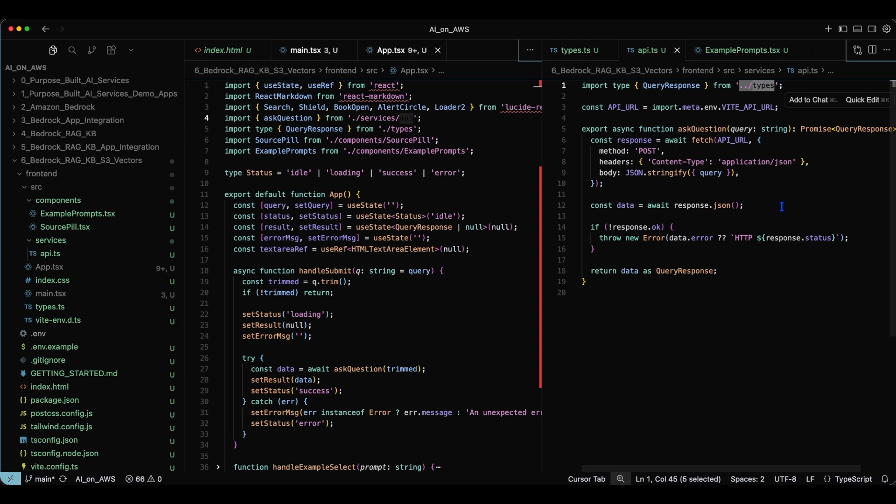
- Examine the fetch call in api.ts's askQuestion function: API_URL from VITE_API_URL, the method, the headers and the query in the body
double_click(686, 128)
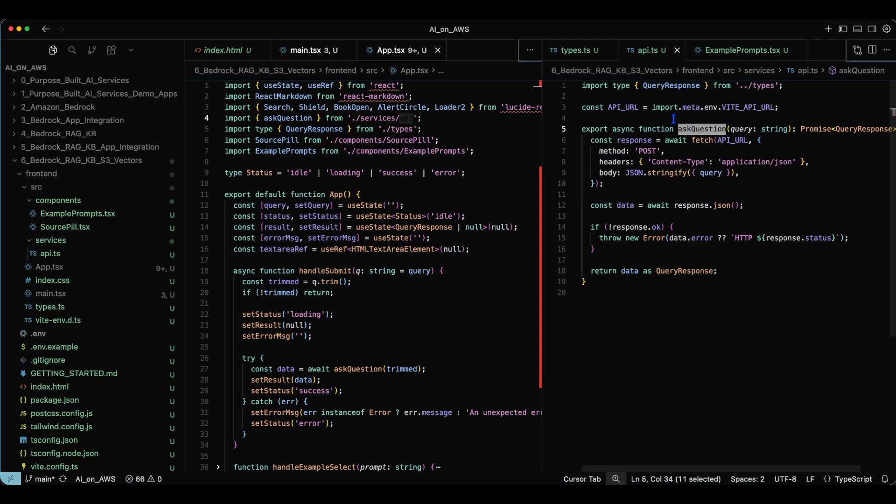
double_click(726, 140)
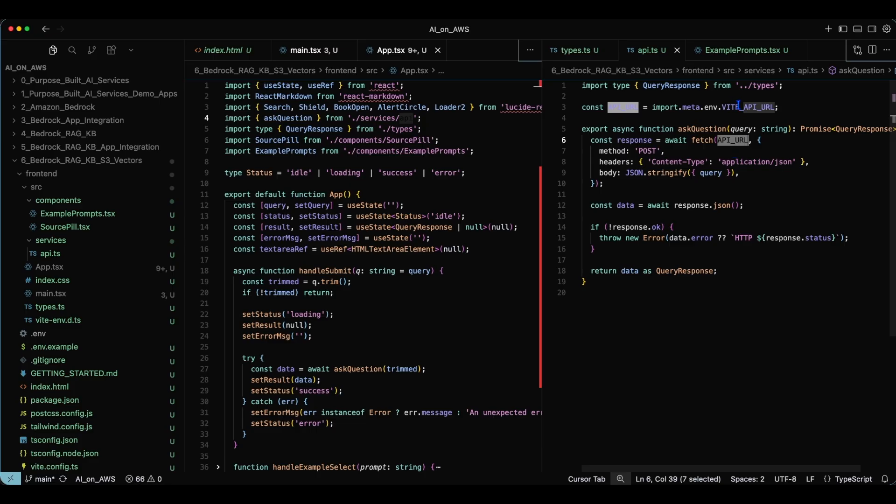
double_click(755, 106)
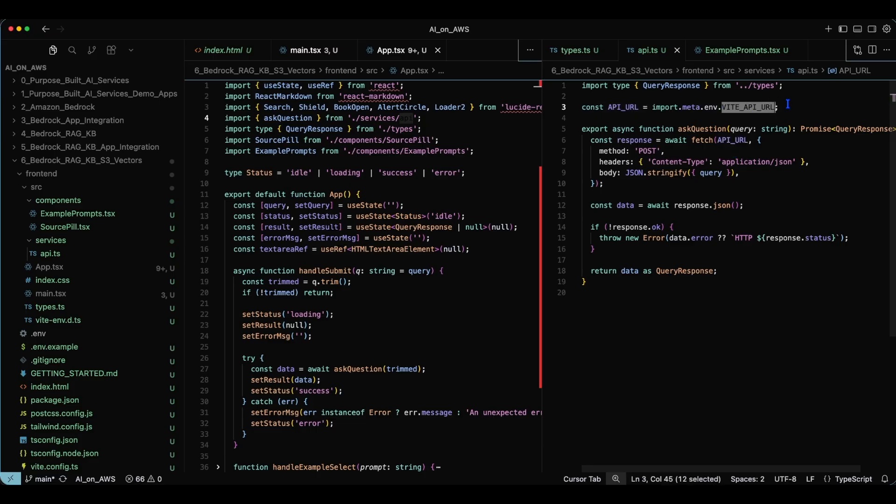
double_click(619, 151)
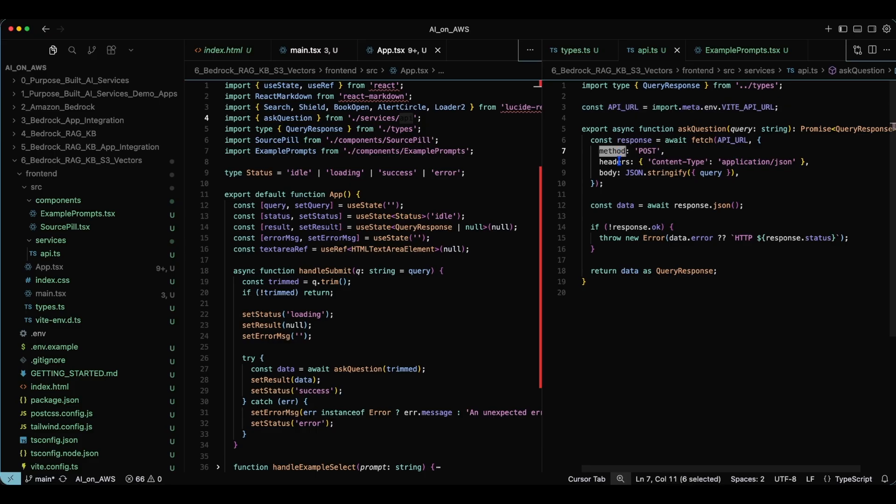
double_click(618, 161)
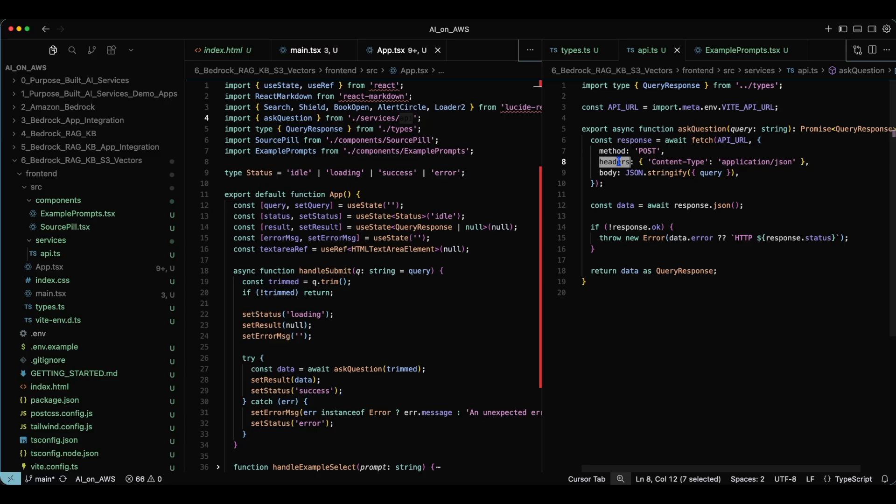
left_click(610, 173)
double_click(710, 173)
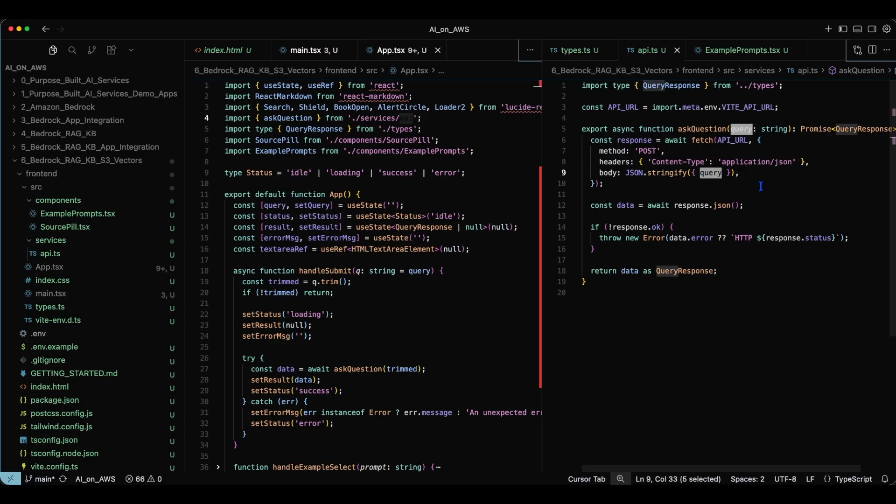
- Examine how askQuestion awaits the response data and returns it as QueryResponse to its call in App.tsx
double_click(658, 205)
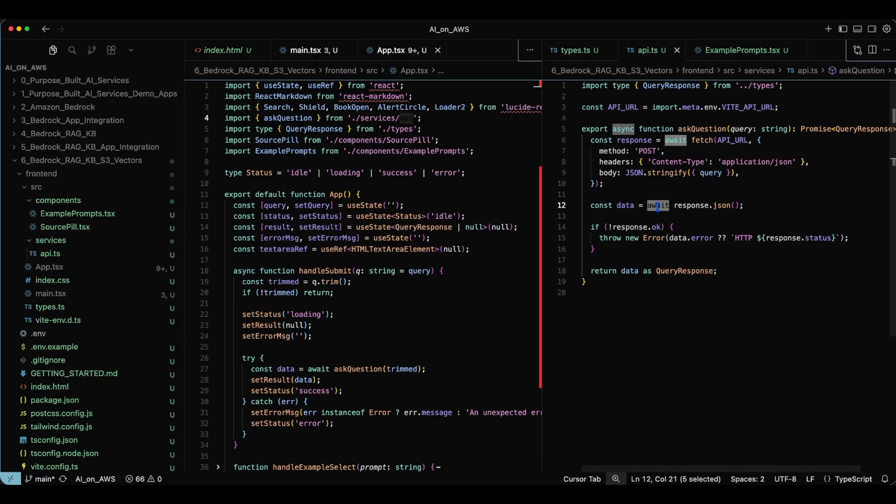
left_click(681, 208)
double_click(625, 206)
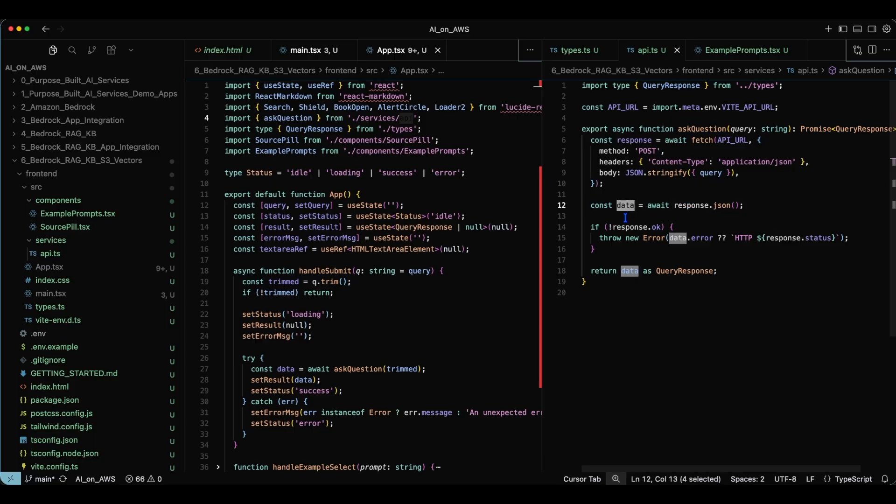
double_click(628, 271)
double_click(665, 271)
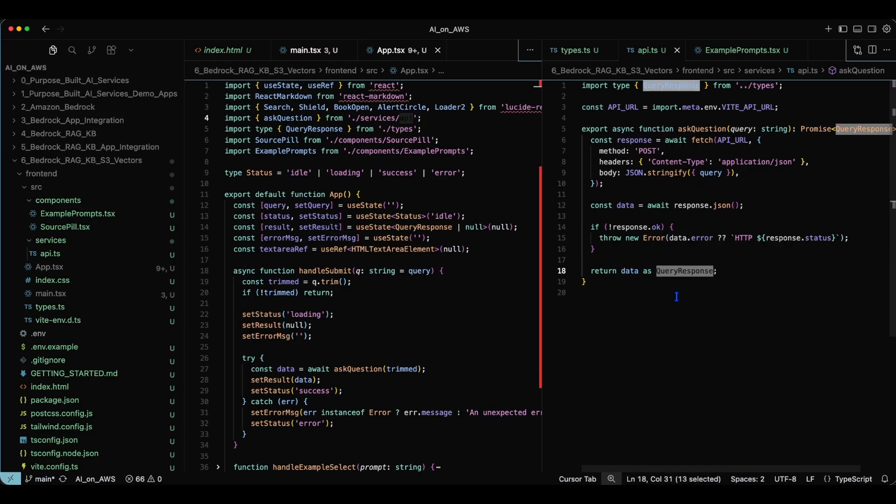
double_click(366, 369)
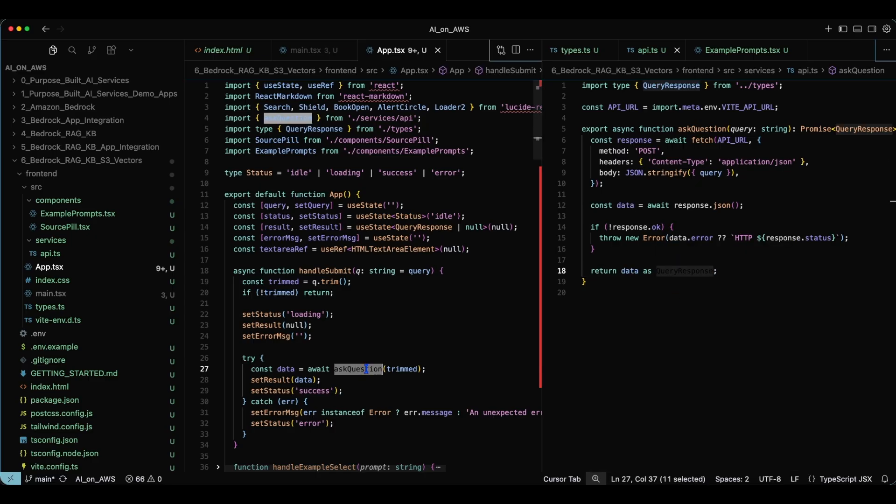
- Expand handleExampleSelect in App.tsx and examine its prompt parameter and the handleSubmit call
scroll(367, 326, "down", 11)
double_click(314, 93)
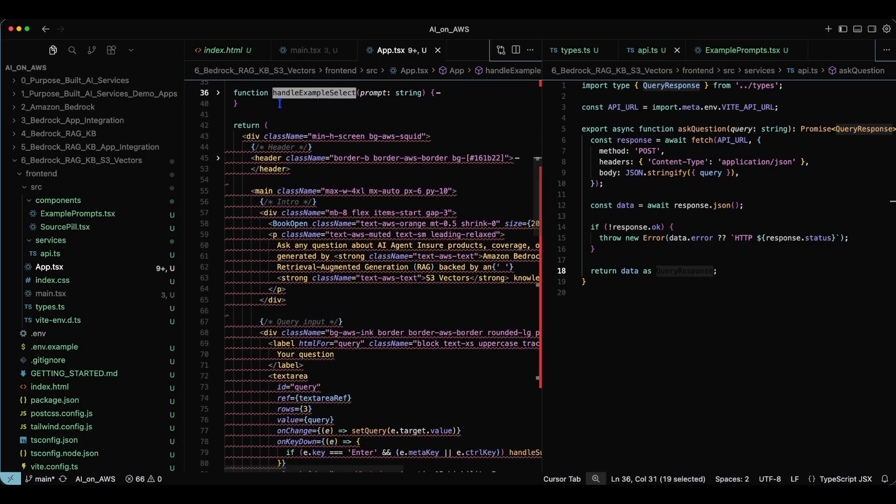
left_click(218, 92)
double_click(373, 93)
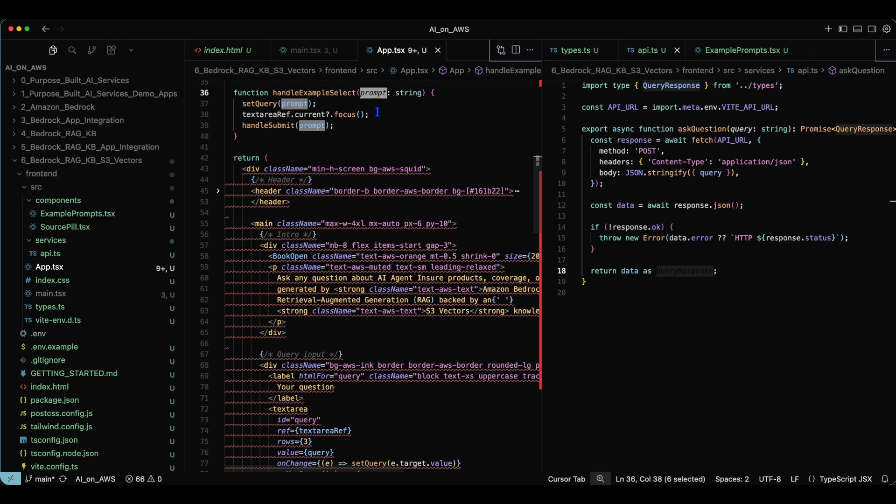
double_click(270, 125)
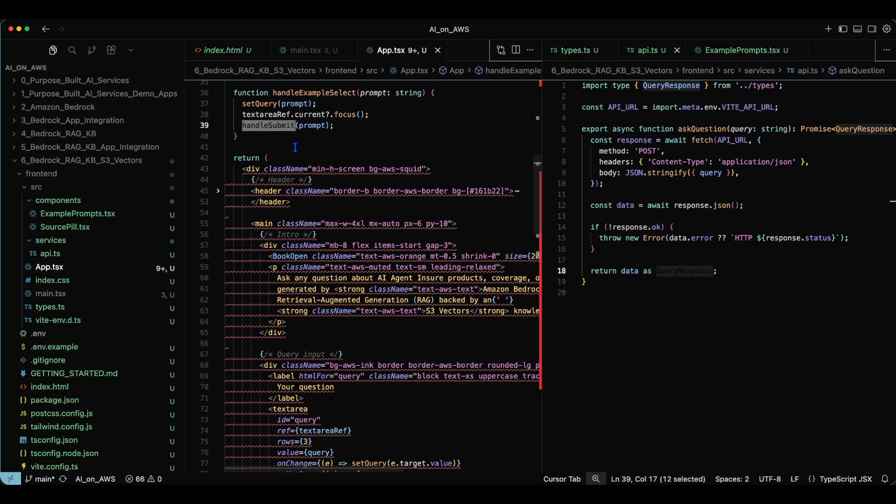
- Examine App.tsx's returned markup, including the main element and the query input's button that calls handleSubmit
scroll(295, 147, "down", 3)
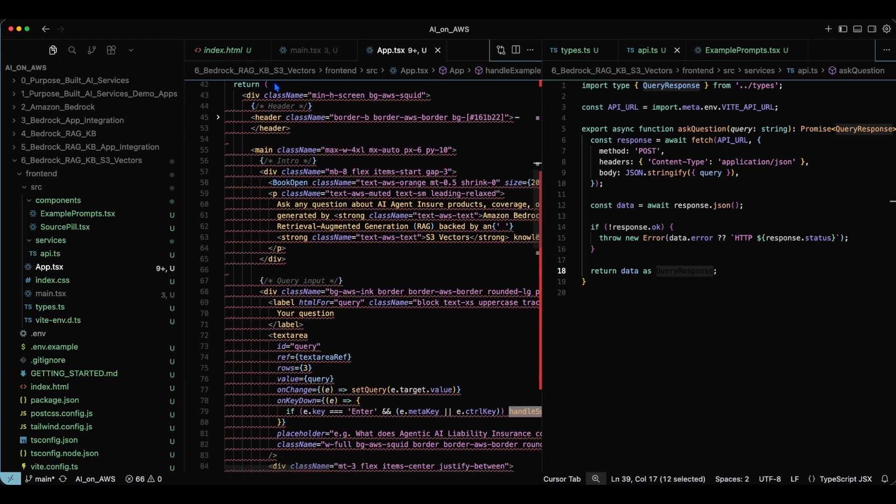
double_click(245, 85)
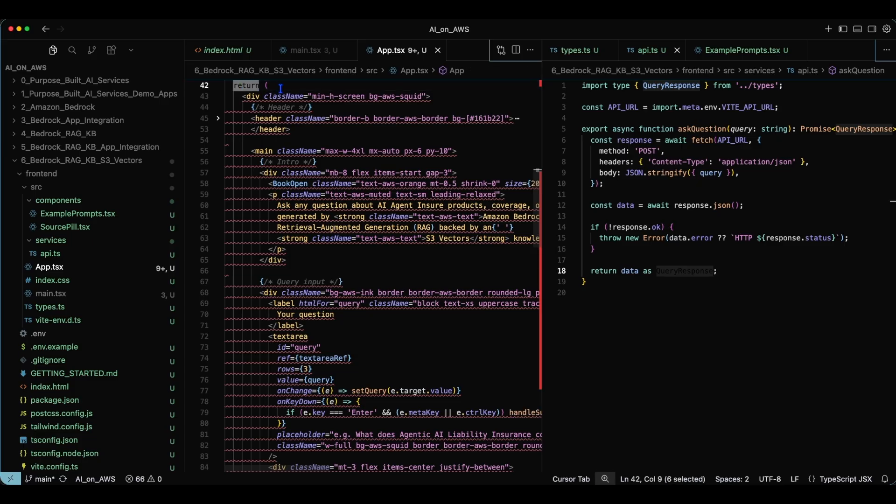
left_click(260, 150)
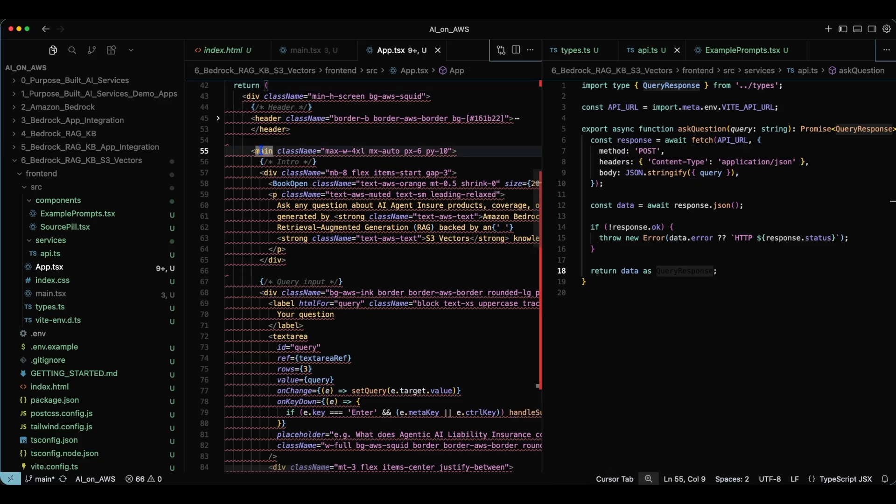
scroll(260, 151, "down", 10)
double_click(368, 304)
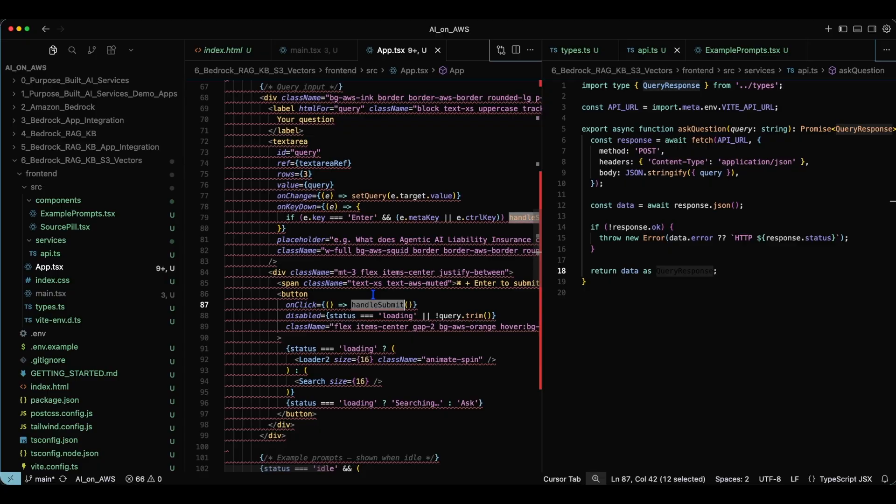
double_click(296, 294)
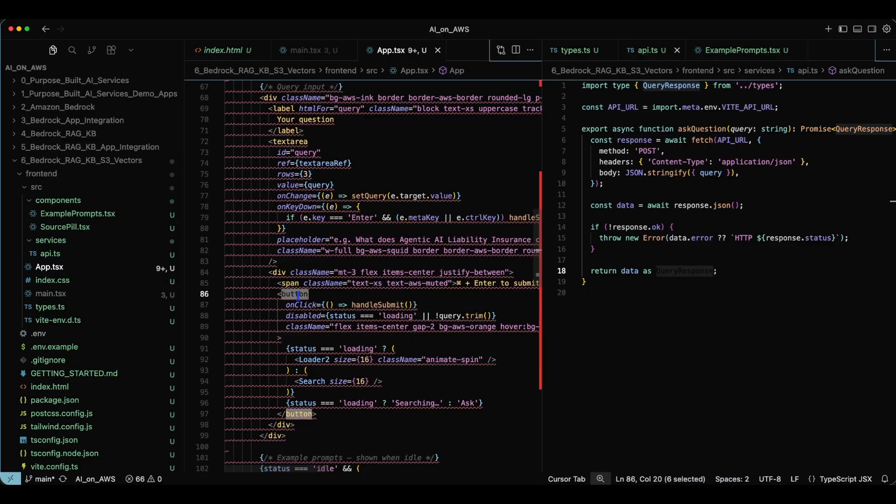
scroll(298, 295, "down", 12)
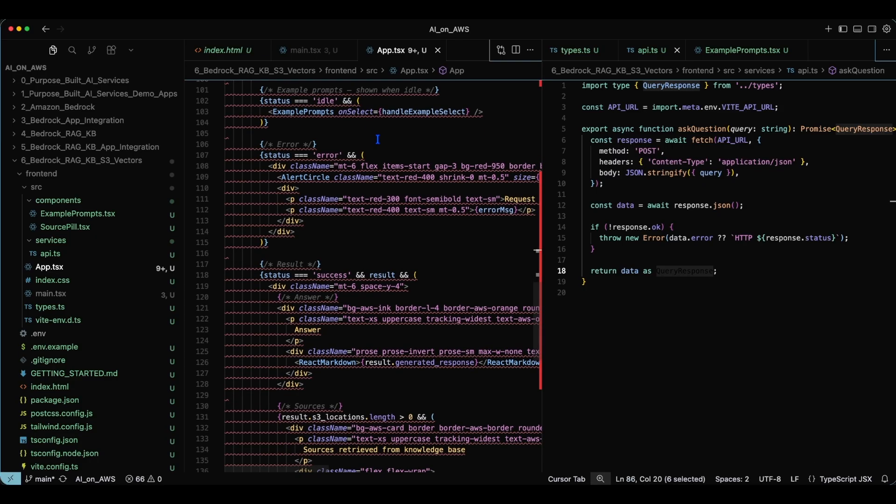
- Trace the ExamplePrompts component from its use in App.tsx to its ./components import and view ExamplePrompts.tsx
double_click(303, 112)
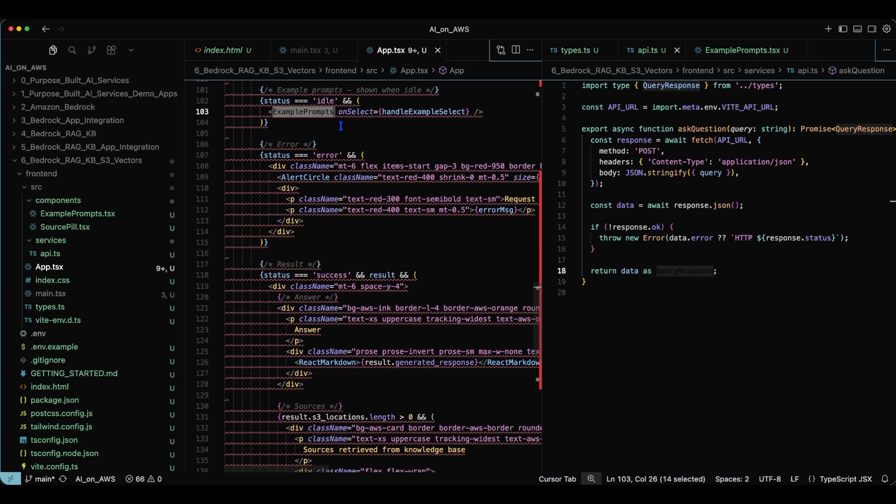
scroll(341, 126, "up", 20)
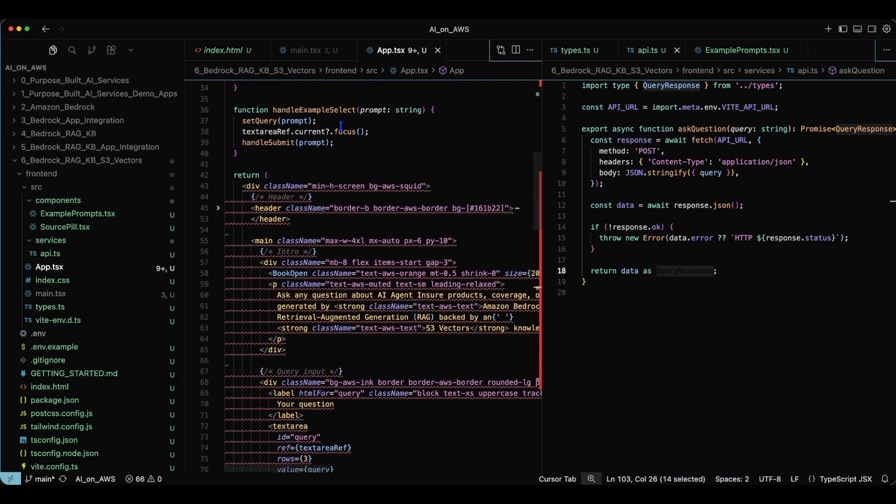
double_click(424, 151)
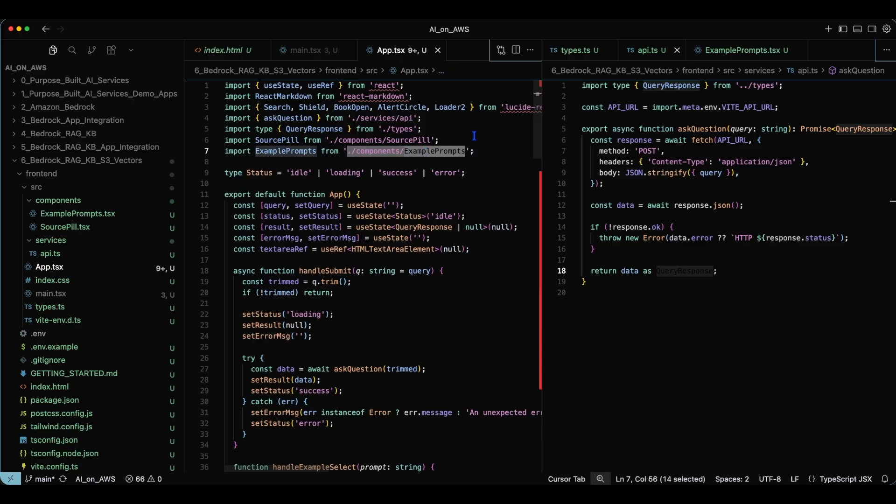
double_click(382, 150)
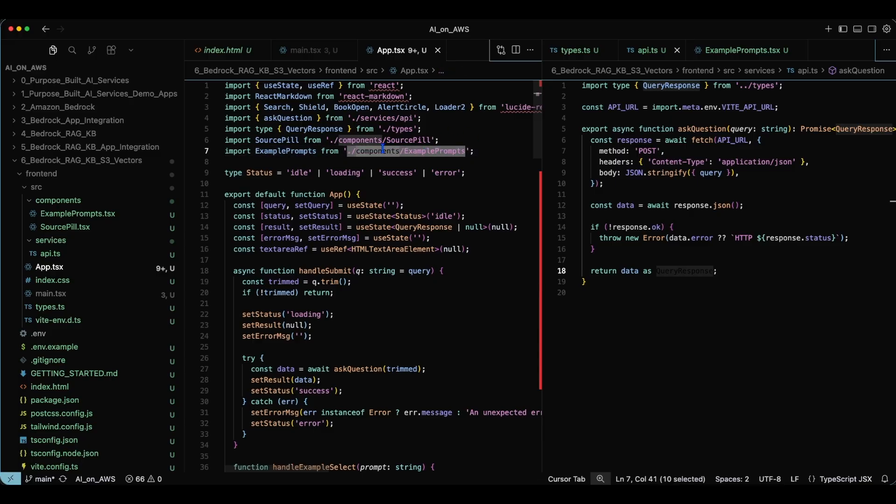
left_click(717, 55)
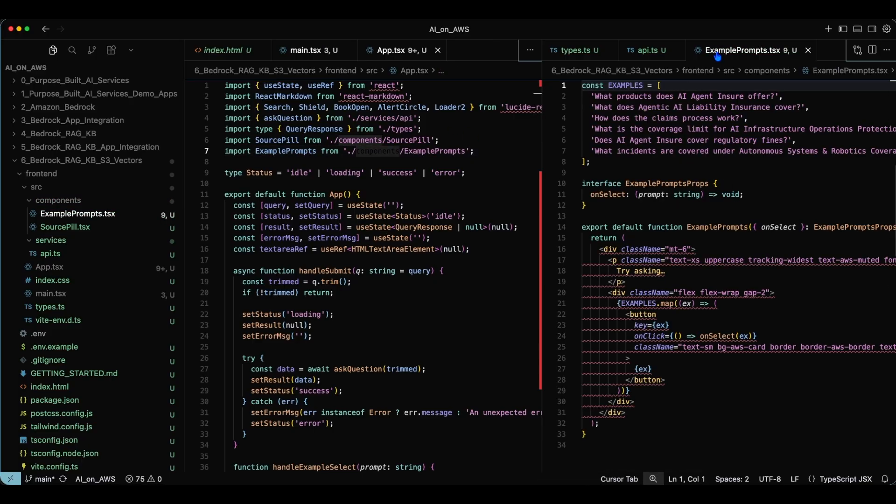
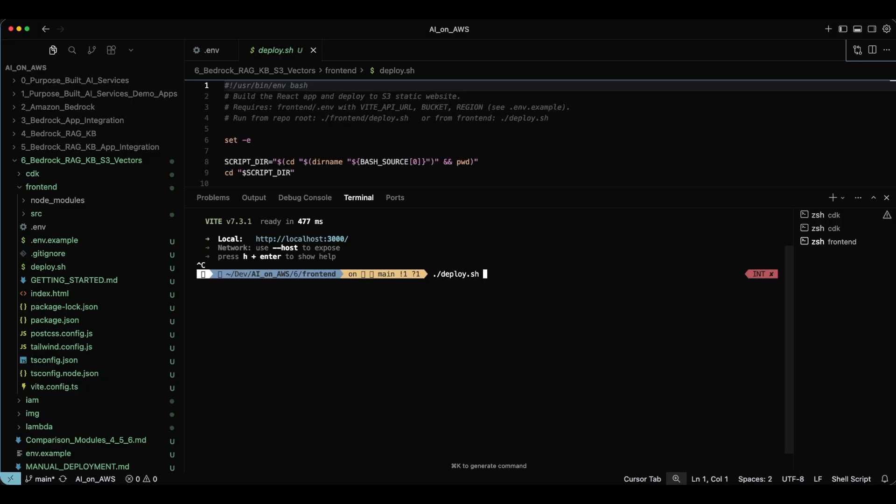
- Run ./deploy.sh from the frontend folder and test the deployed S3 website with the example question "Does AI Agent Insure cover regulatory fines?"
key("Return")
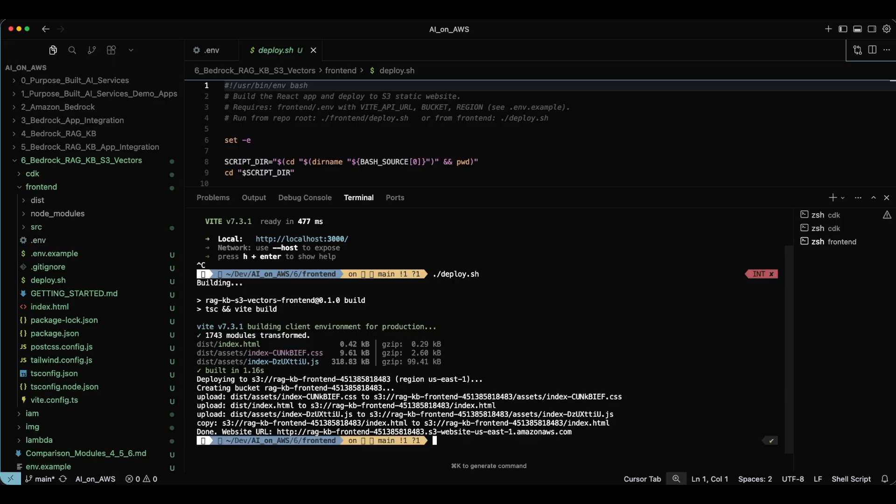
left_click_drag(578, 431, 277, 431)
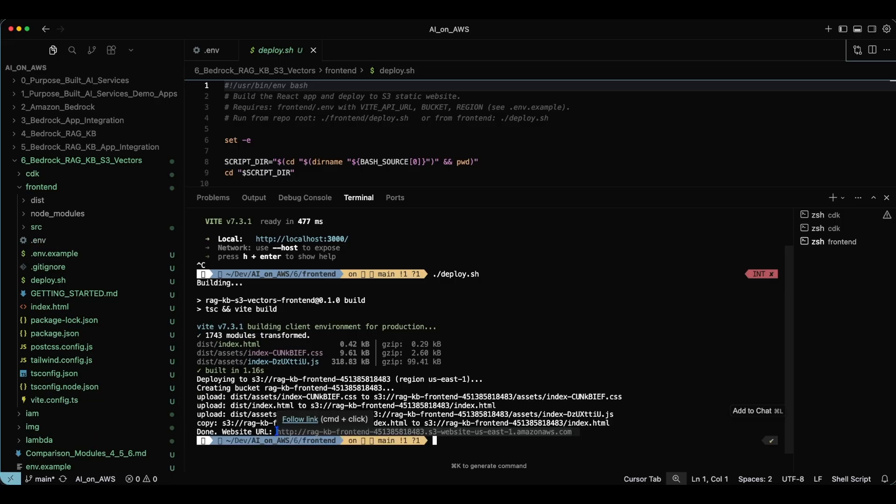
left_click(277, 431, "super")
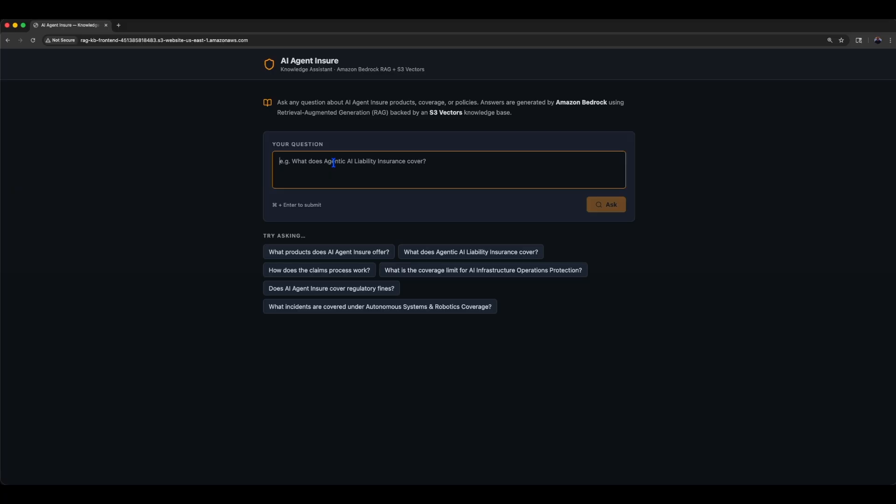
left_click(380, 288)
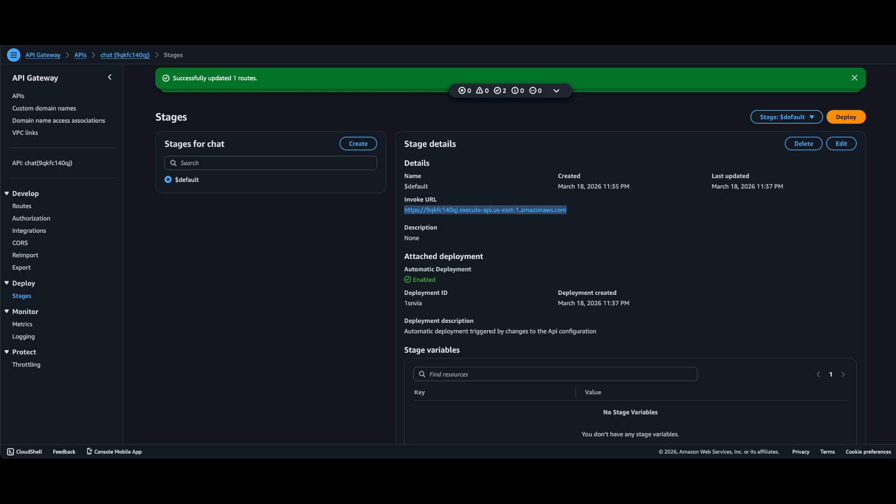
- Delete the chat API from API Gateway, entering "confirm" to authorise the permanent deletion
left_click(19, 95)
left_click(173, 193)
left_click(785, 122)
left_click(524, 269)
type("confirm")
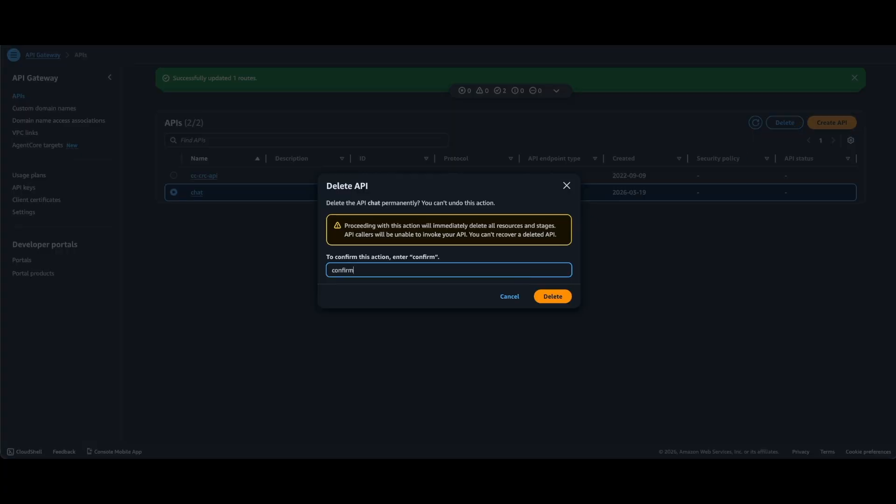
left_click(556, 302)
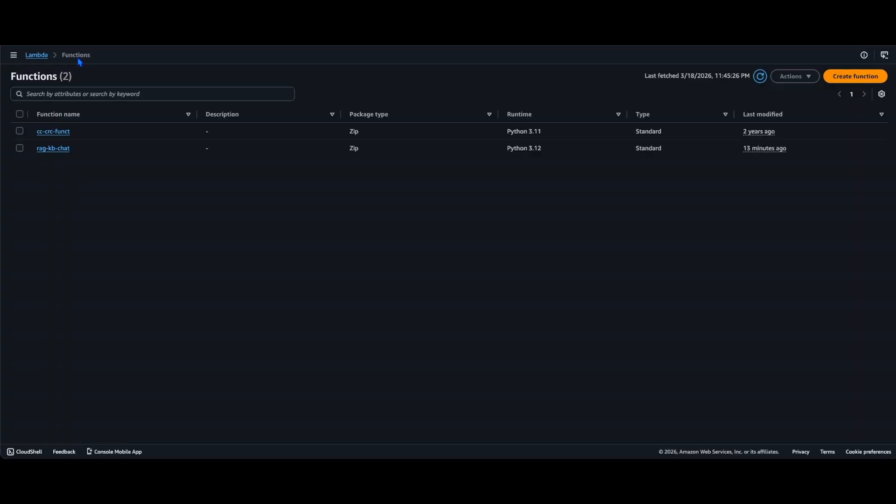
- Delete the rag-kb-chat Lambda function, entering "confirm" to authorise the permanent deletion
left_click(690, 145)
left_click(795, 76)
left_click(788, 117)
left_click(471, 273)
type("confirm")
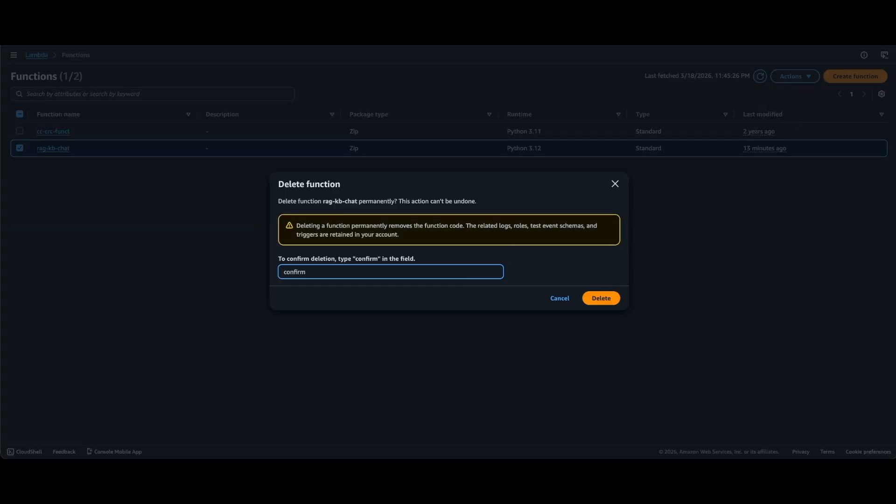
left_click(599, 298)
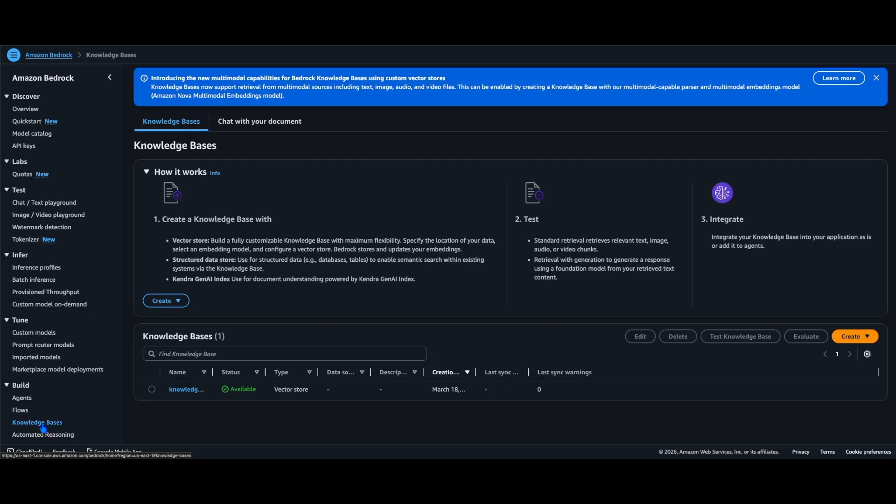
- Delete the S3 data source from the knowledge-base-quick-start-o0zd3 knowledge base in Amazon Bedrock, entering "delete" as written consent
left_click(179, 389)
left_click(151, 339)
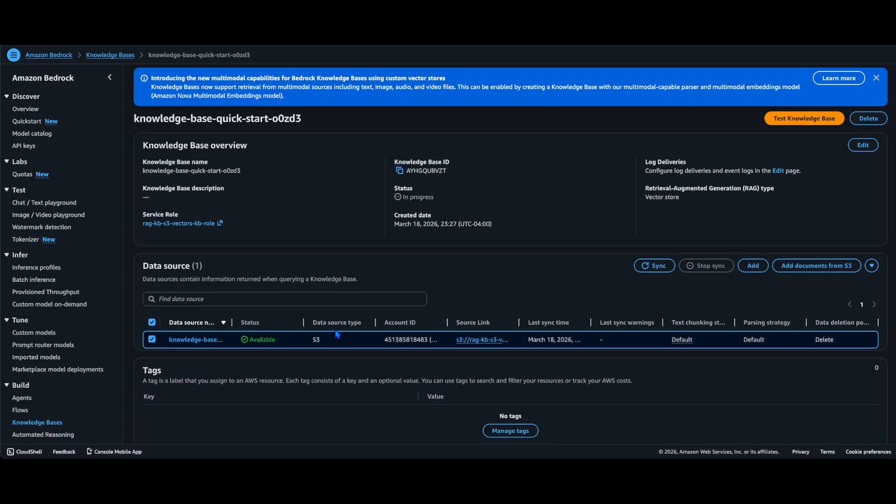
left_click(871, 265)
left_click(868, 293)
type("delete")
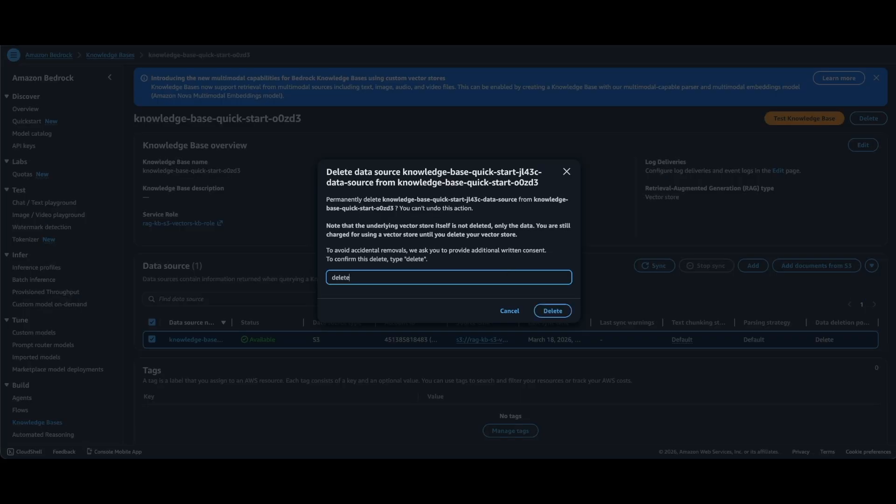
left_click(554, 308)
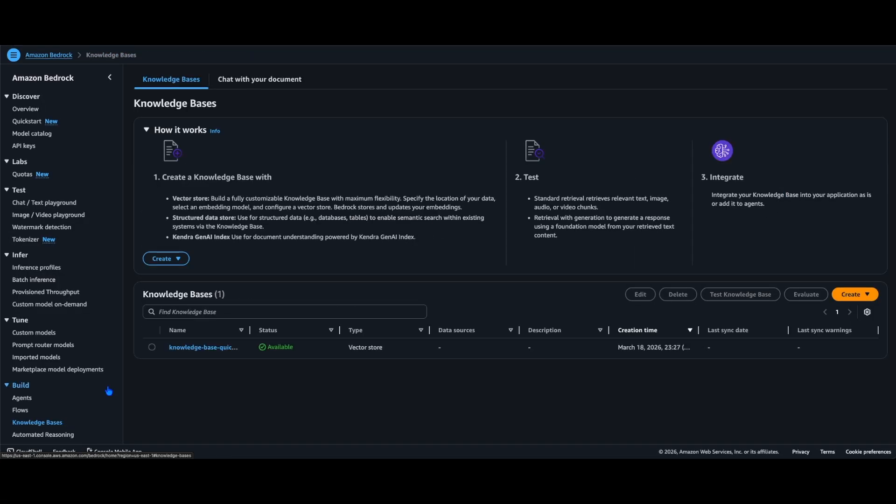
- Delete the knowledge-base-quick-start-o0zd3 knowledge base itself, entering "delete" as written consent
left_click(152, 347)
left_click(677, 294)
type("delete")
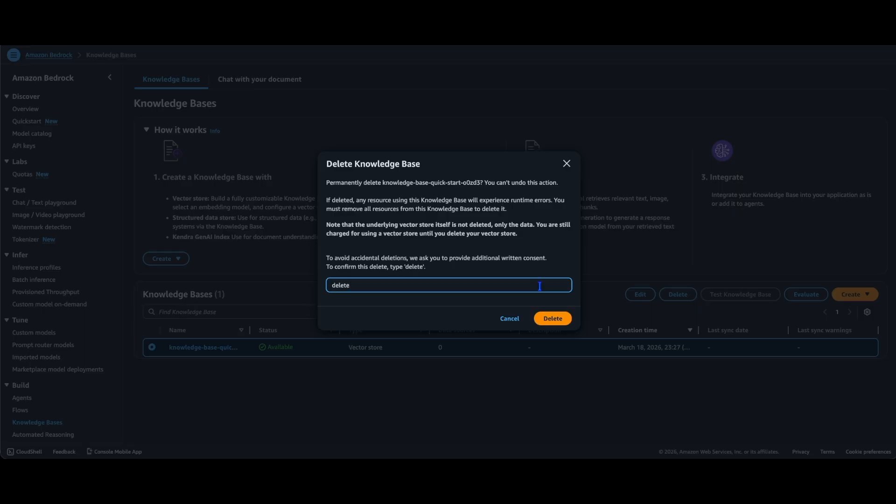
left_click(552, 318)
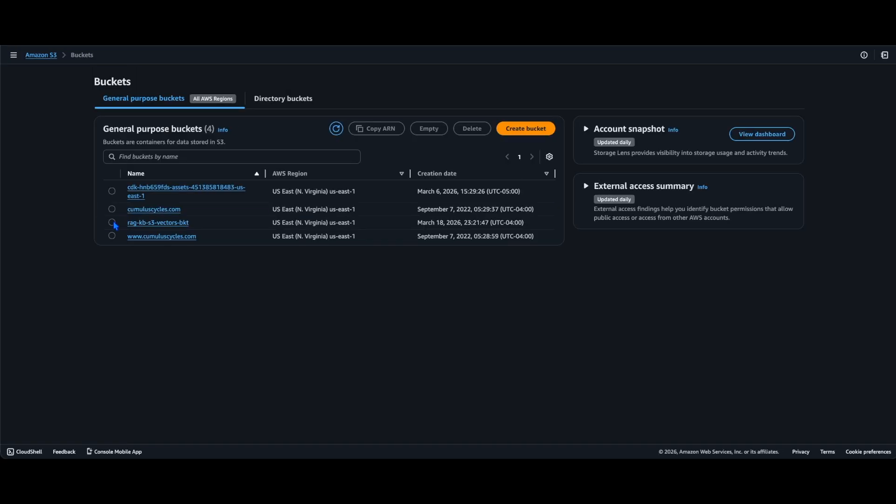
- Empty the rag-kb-s3-vectors-bkt S3 bucket, entering "permanently delete" to authorise removing all its objects
left_click(420, 126)
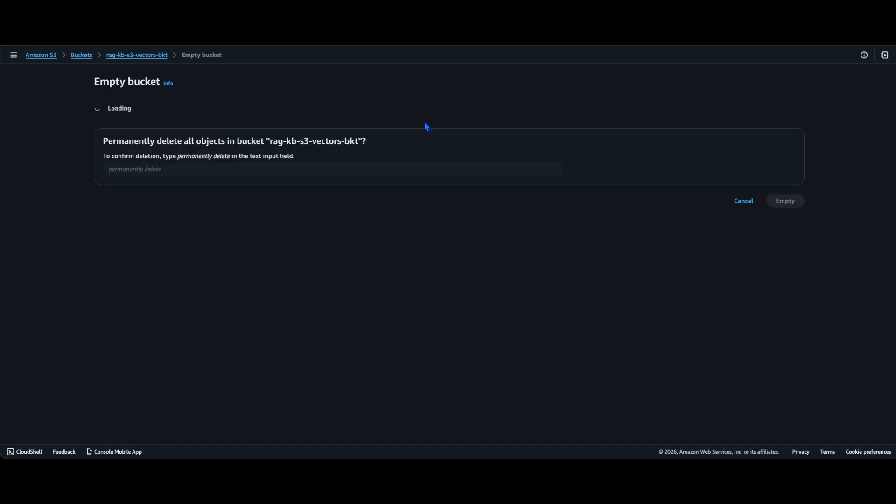
left_click_drag(232, 218, 180, 225)
left_click(251, 231)
type("permanently delete")
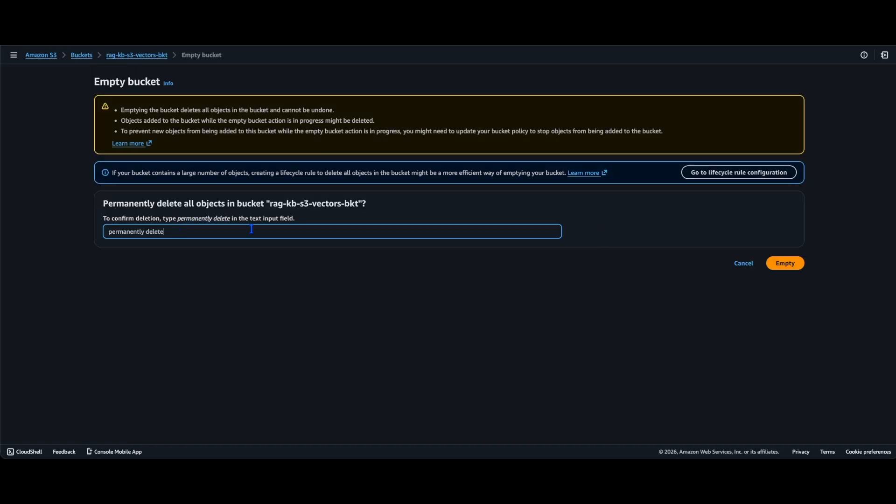
left_click(785, 263)
left_click(786, 110)
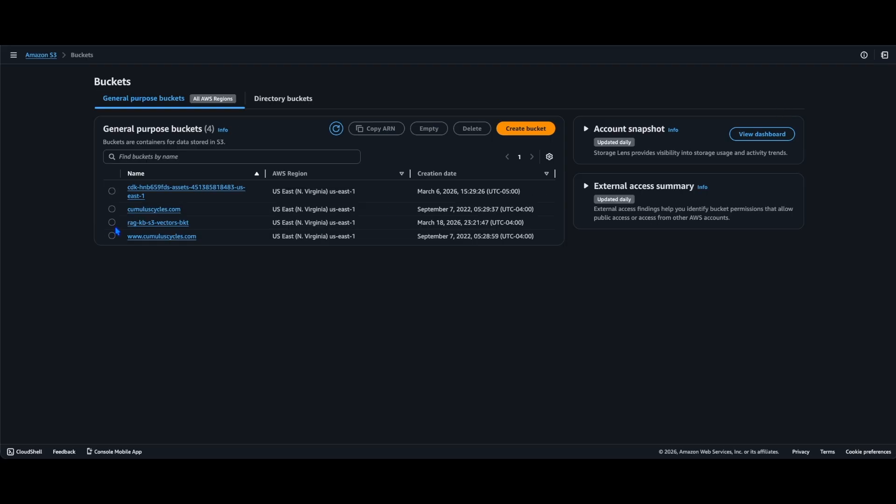
- Delete the rag-kb-s3-vectors-bkt bucket, entering its full name to authorise the deletion
left_click(471, 139)
left_click_drag(255, 186, 164, 186)
key("ctrl+c")
left_click(167, 214)
key("ctrl+v")
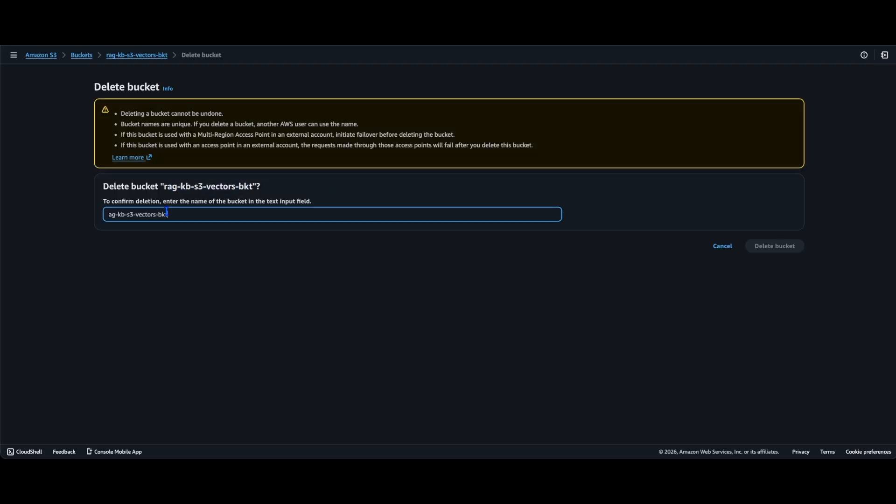
key("Home")
type("r")
left_click(774, 245)
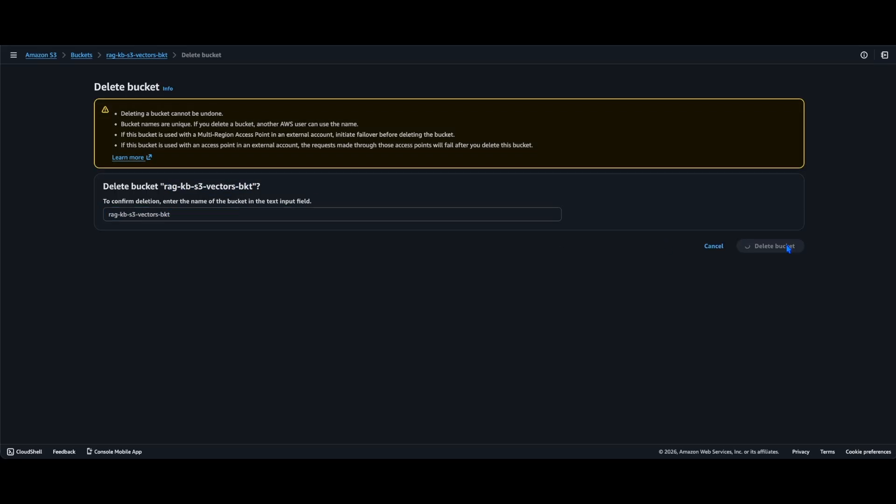
- Empty the rag-kb-s3-vectors-frontend bucket, entering "permanently delete" to authorise removing all its objects
left_click(126, 247)
left_click(429, 153)
left_click_drag(231, 218, 177, 226)
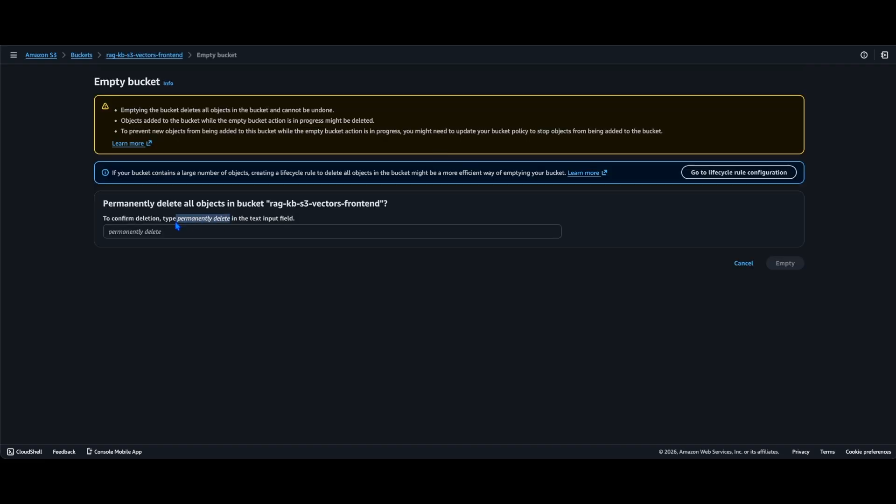
key("ctrl+c")
left_click(170, 232)
key("ctrl+v")
left_click(785, 263)
left_click(789, 110)
- Delete the rag-kb-s3-vectors-frontend bucket, entering its full name to authorise the deletion
left_click(121, 222)
left_click(468, 130)
left_click_drag(274, 197, 168, 204)
left_click(169, 226)
left_click_drag(274, 197, 164, 197)
key("ctrl+c")
left_click(169, 225)
key("ctrl+v")
left_click(756, 257)
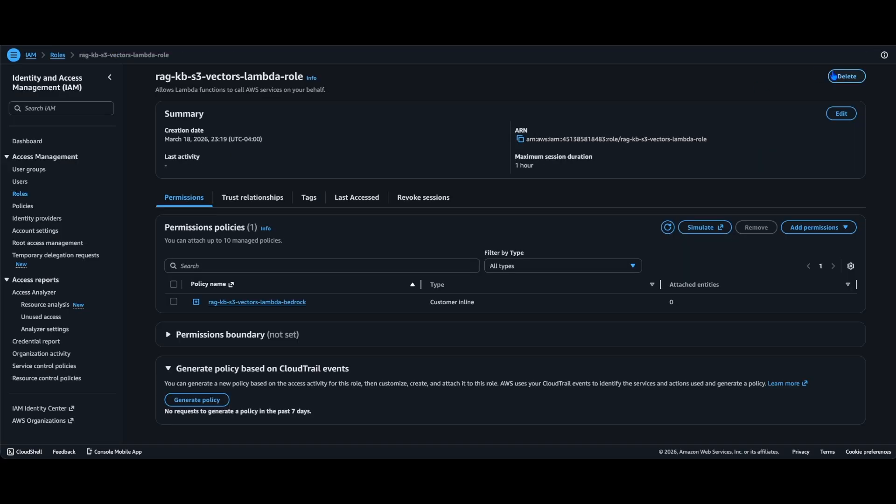
- Delete the rag-kb-s3-vectors-lambda-role IAM role, entering the role name to authorise the deletion
left_click(833, 76)
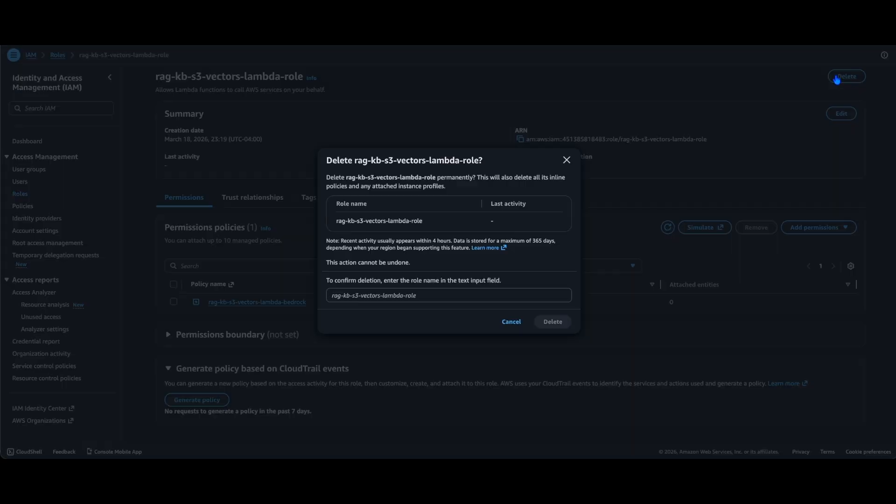
left_click_drag(479, 160, 356, 160)
left_click(364, 294)
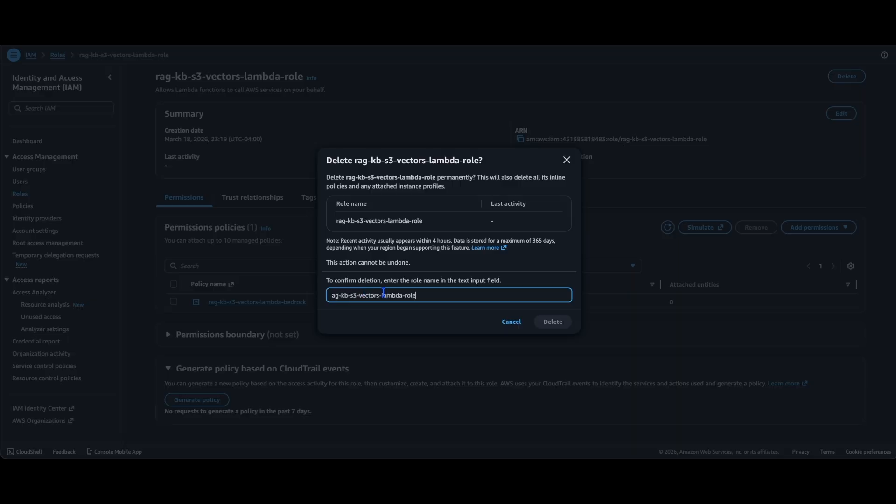
key("ctrl+v")
left_click(552, 322)
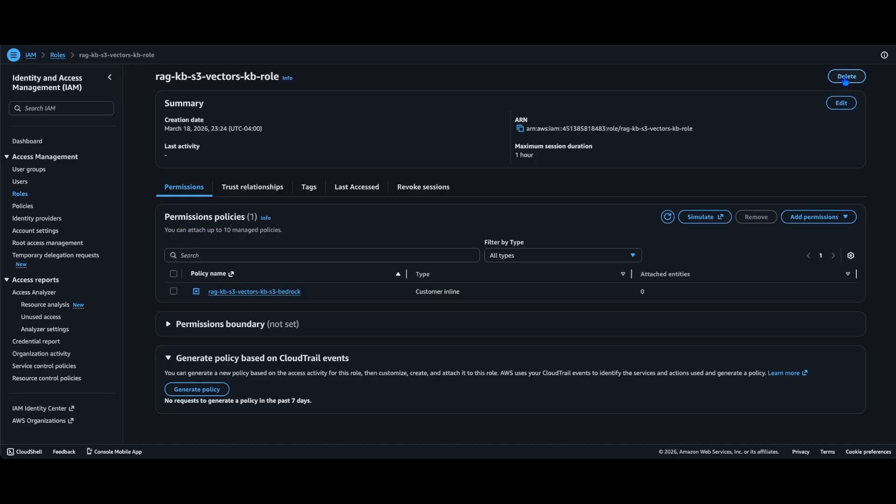
- Delete the rag-kb-s3-vectors-kb-role IAM role, entering the role name to authorise the deletion
left_click(846, 76)
left_click_drag(461, 160, 354, 160)
key("ctrl+c")
left_click(365, 294)
key("ctrl+v")
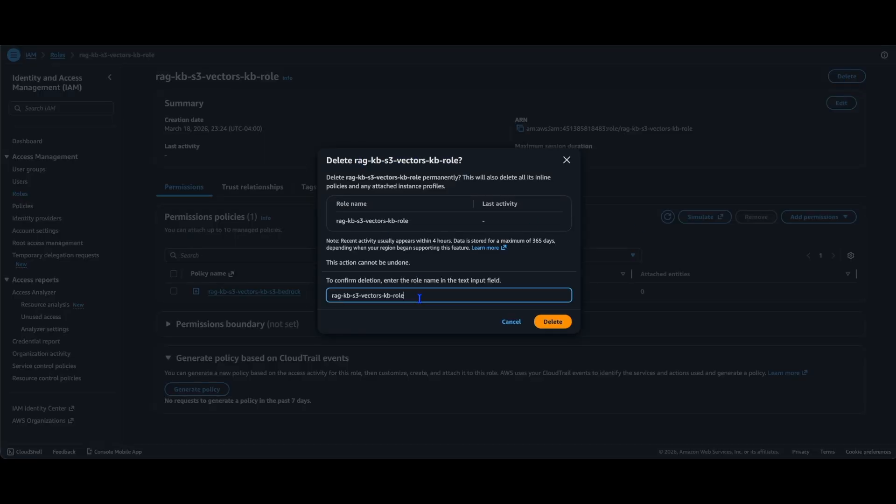
left_click(542, 321)
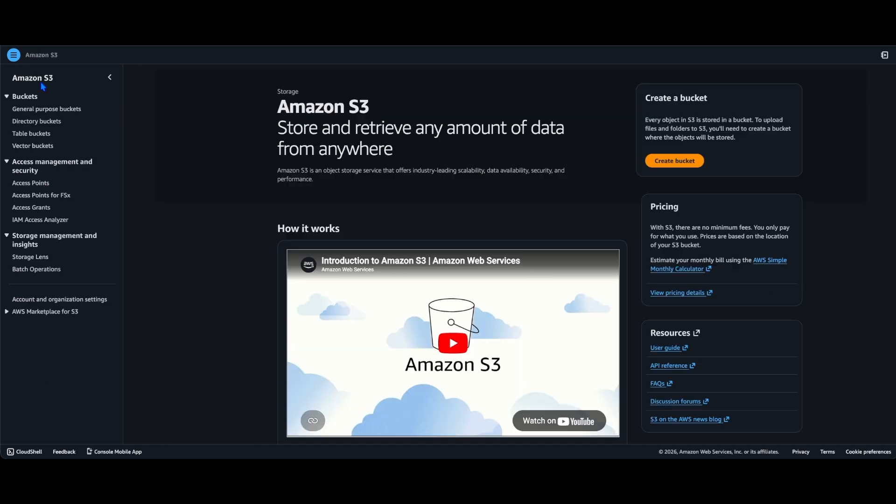
- Delete the bedrock-knowledge-base-default-index vector index from the bedrock-knowledge-base-wc3gan S3 vector bucket, entering "delete" as written consent
left_click(33, 146)
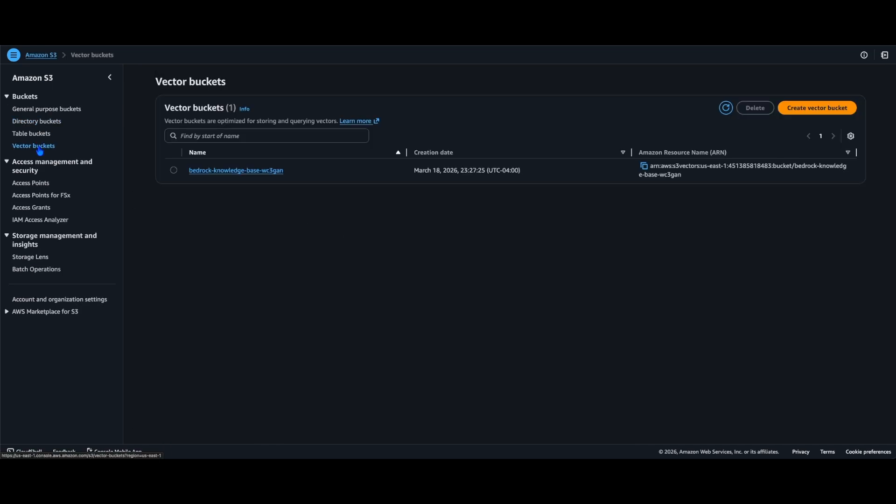
left_click(174, 170)
left_click(192, 172)
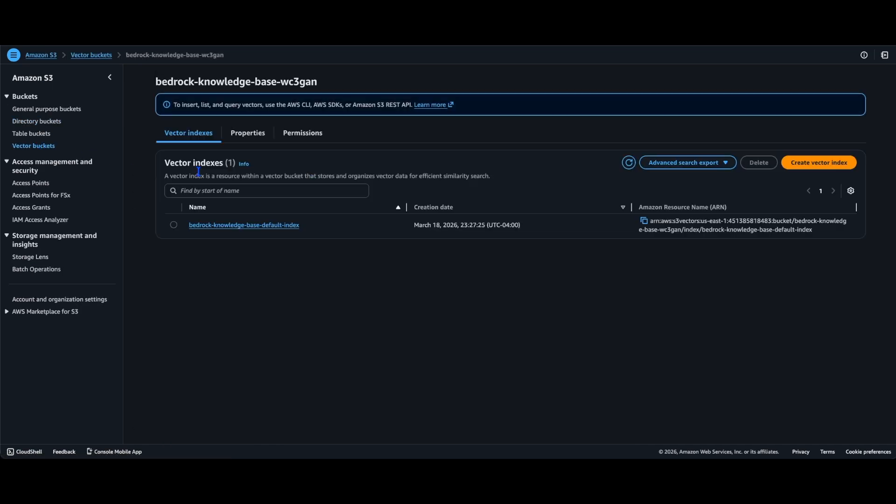
left_click(174, 225)
left_click(758, 162)
type("delete")
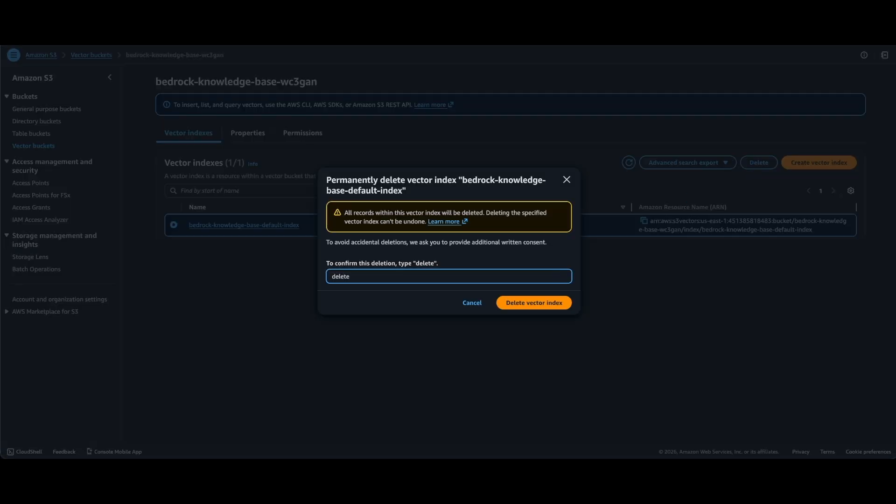
left_click(565, 306)
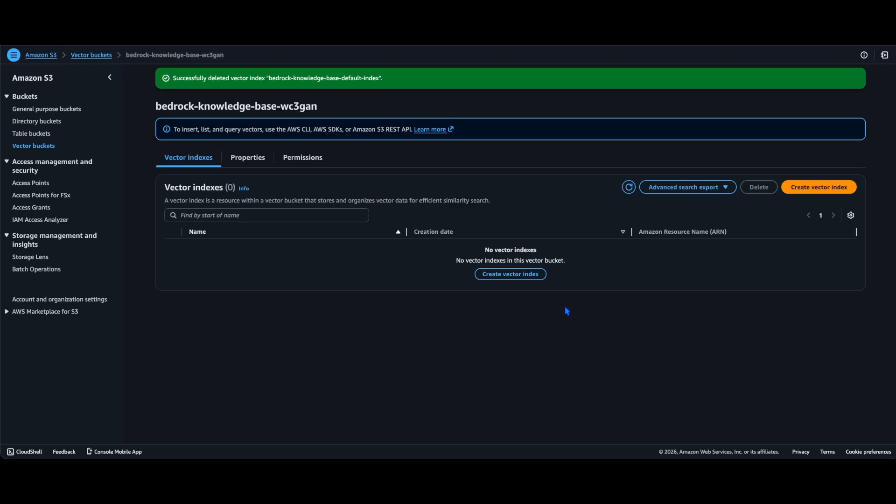
- Delete the bedrock-knowledge-base-wc3gan vector bucket, entering "delete" as written consent
left_click(54, 147)
left_click(752, 110)
type("delete")
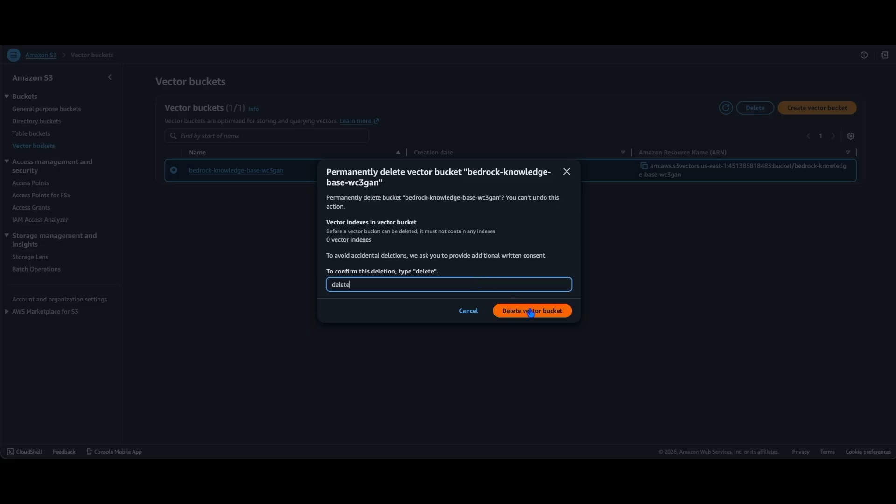
left_click(532, 310)
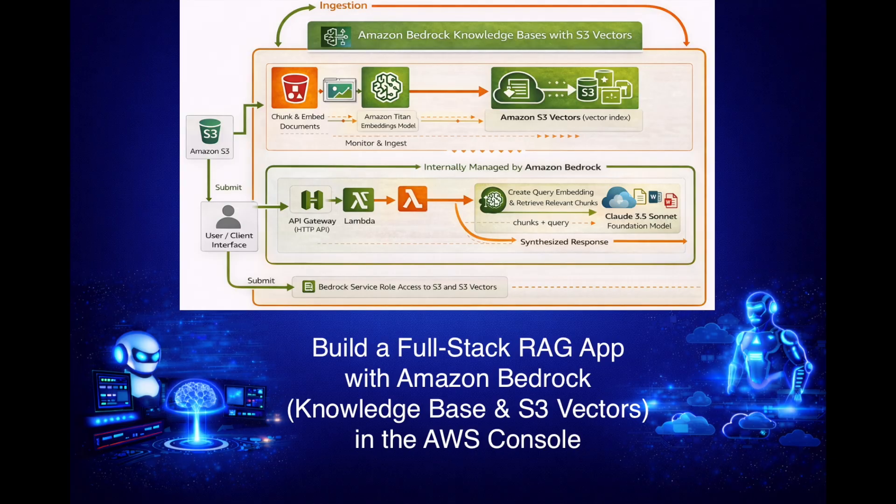